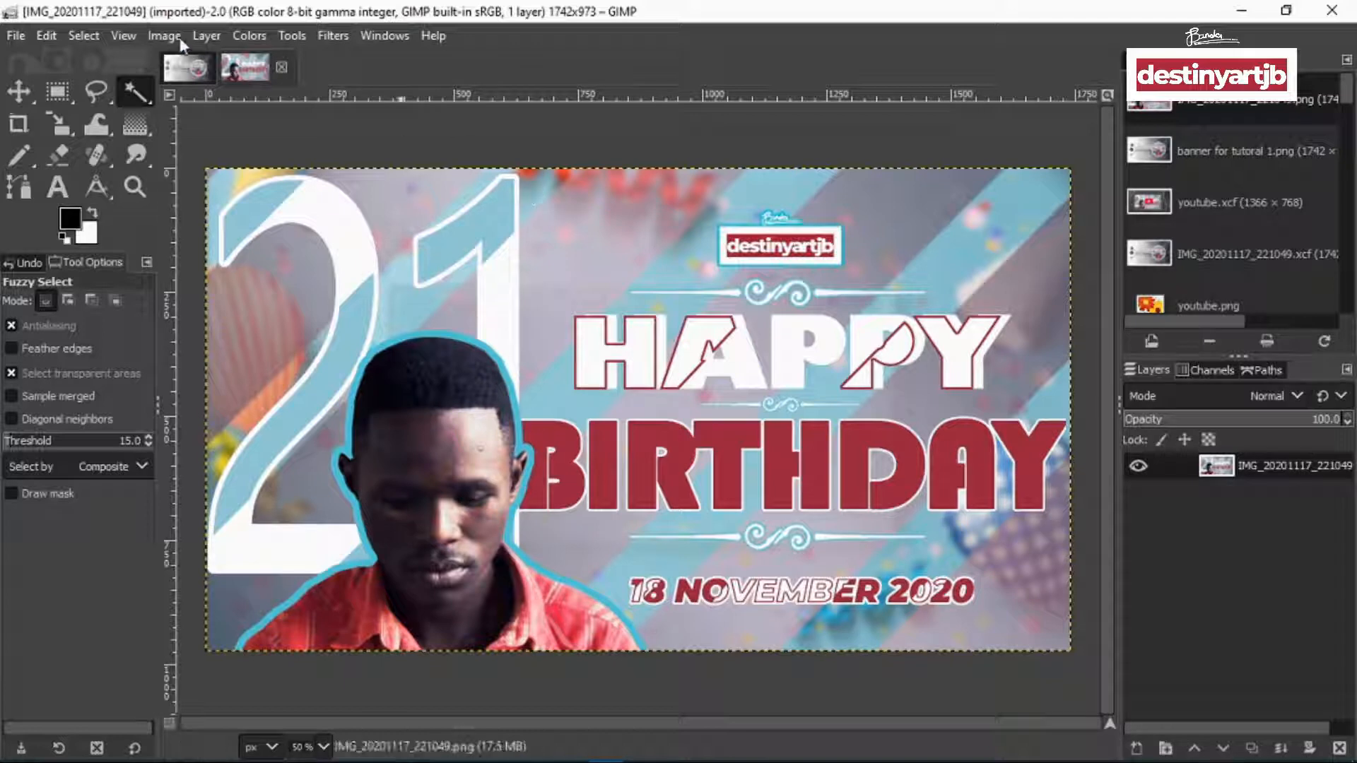
Create a new 1920 × 1080 px image filled with transparency
left_click(10, 37)
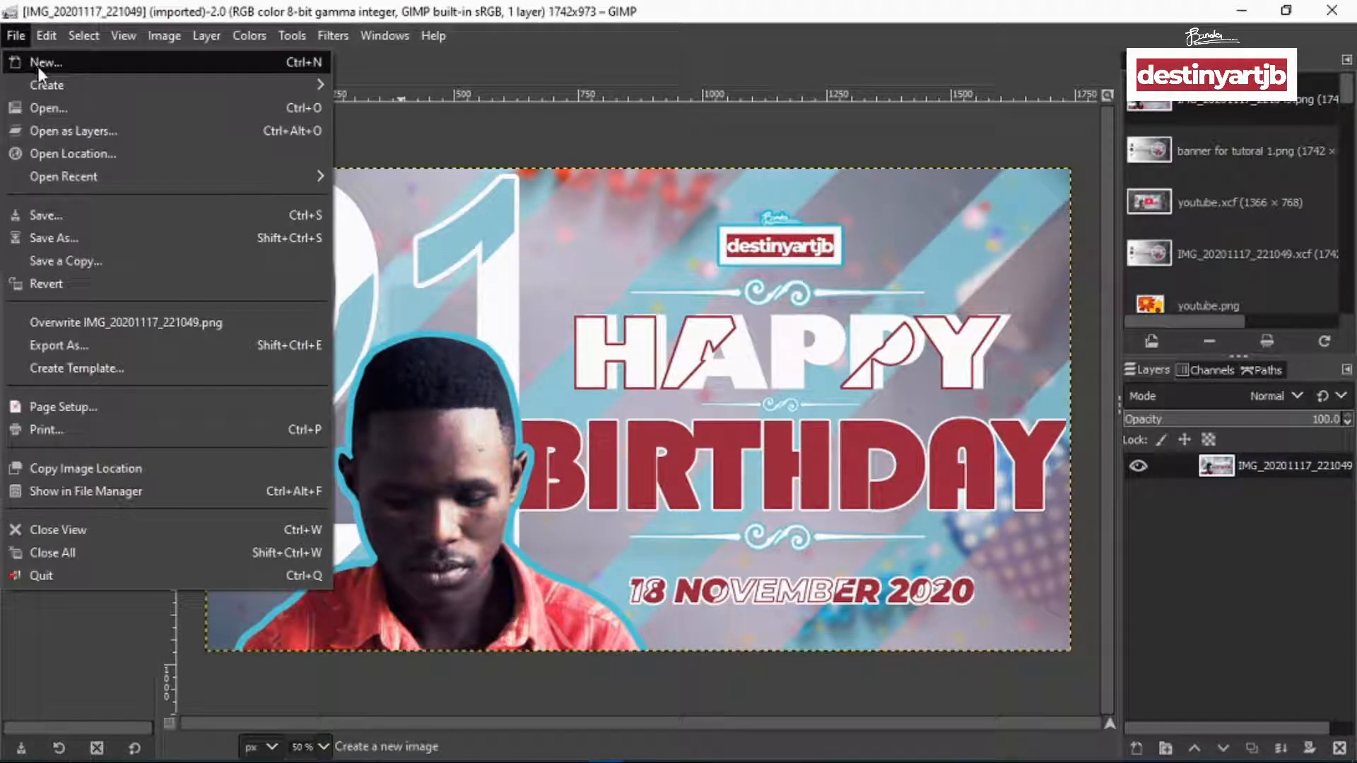
left_click(56, 65)
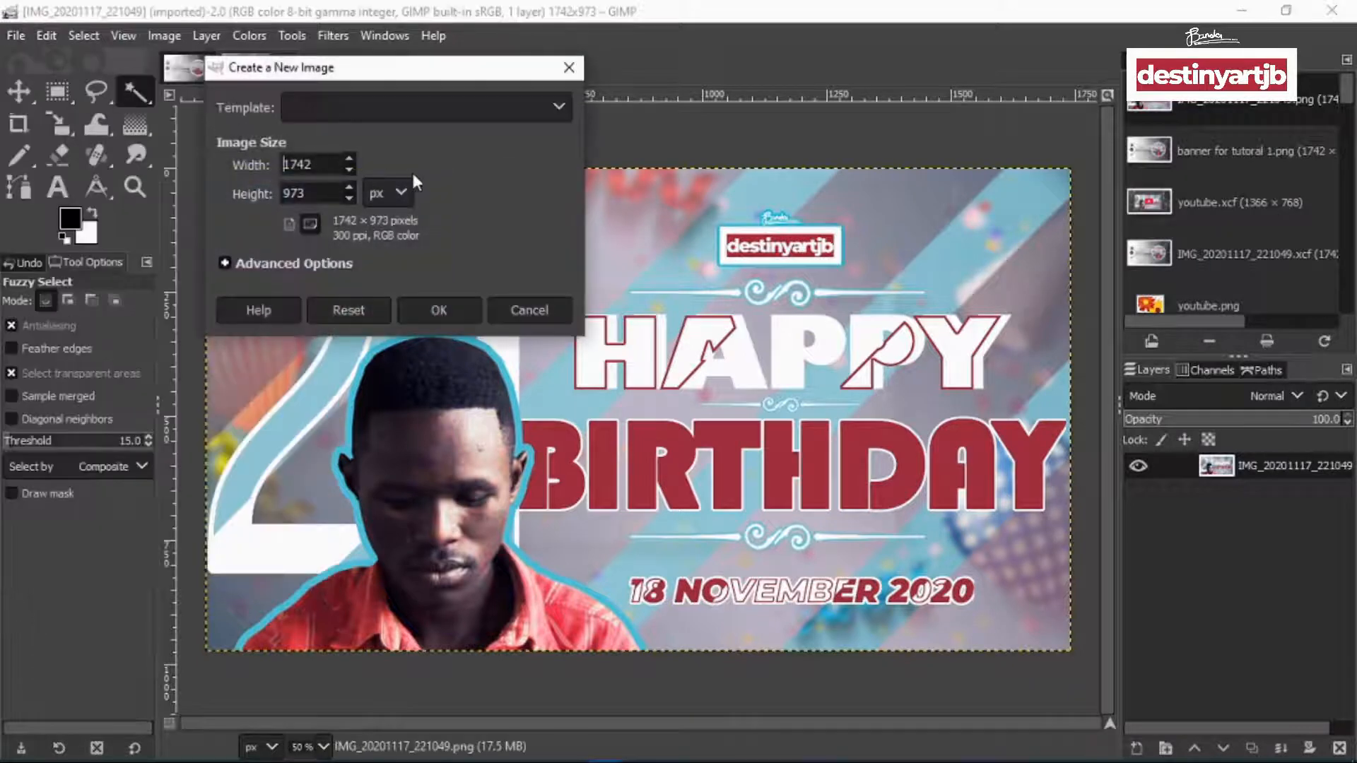
left_click_drag(312, 165, 251, 165)
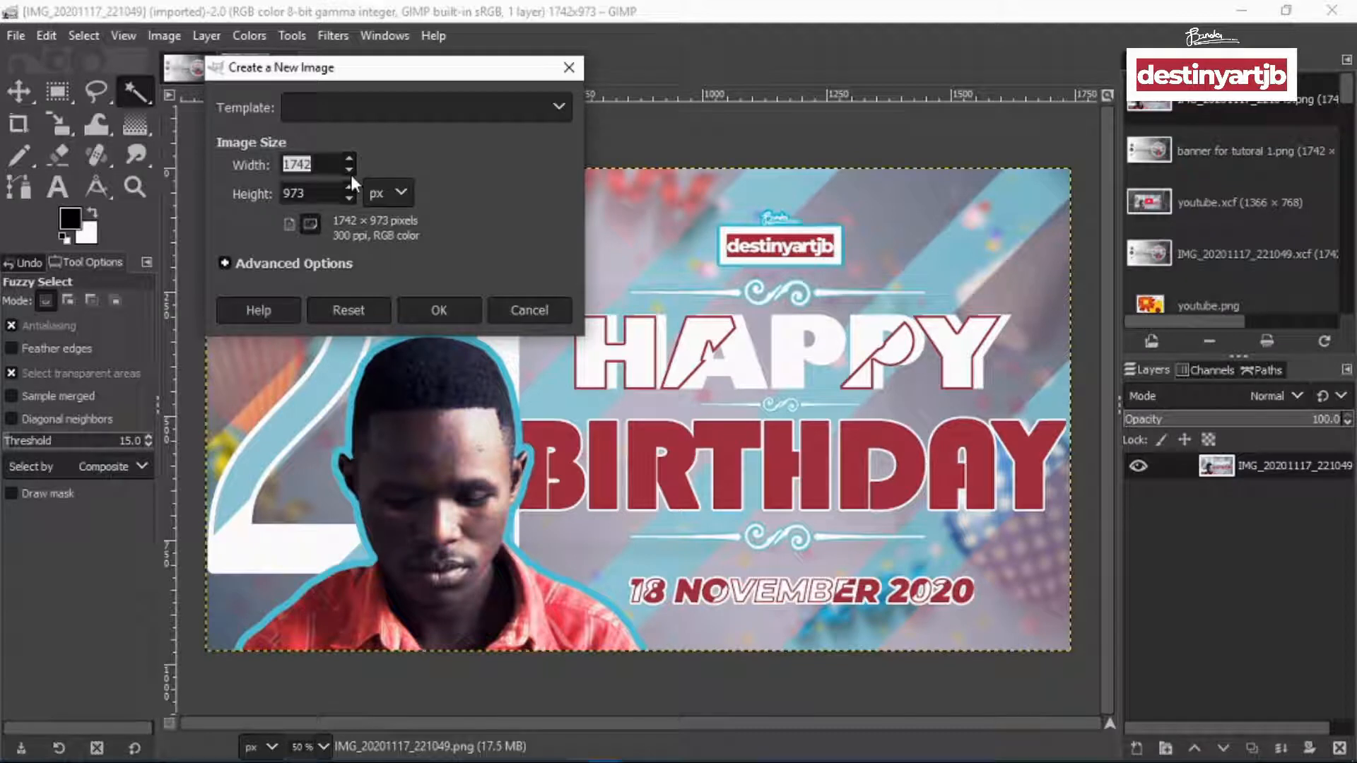
type("190")
key("BackSpace")
type("20")
key("Tab")
type("1080")
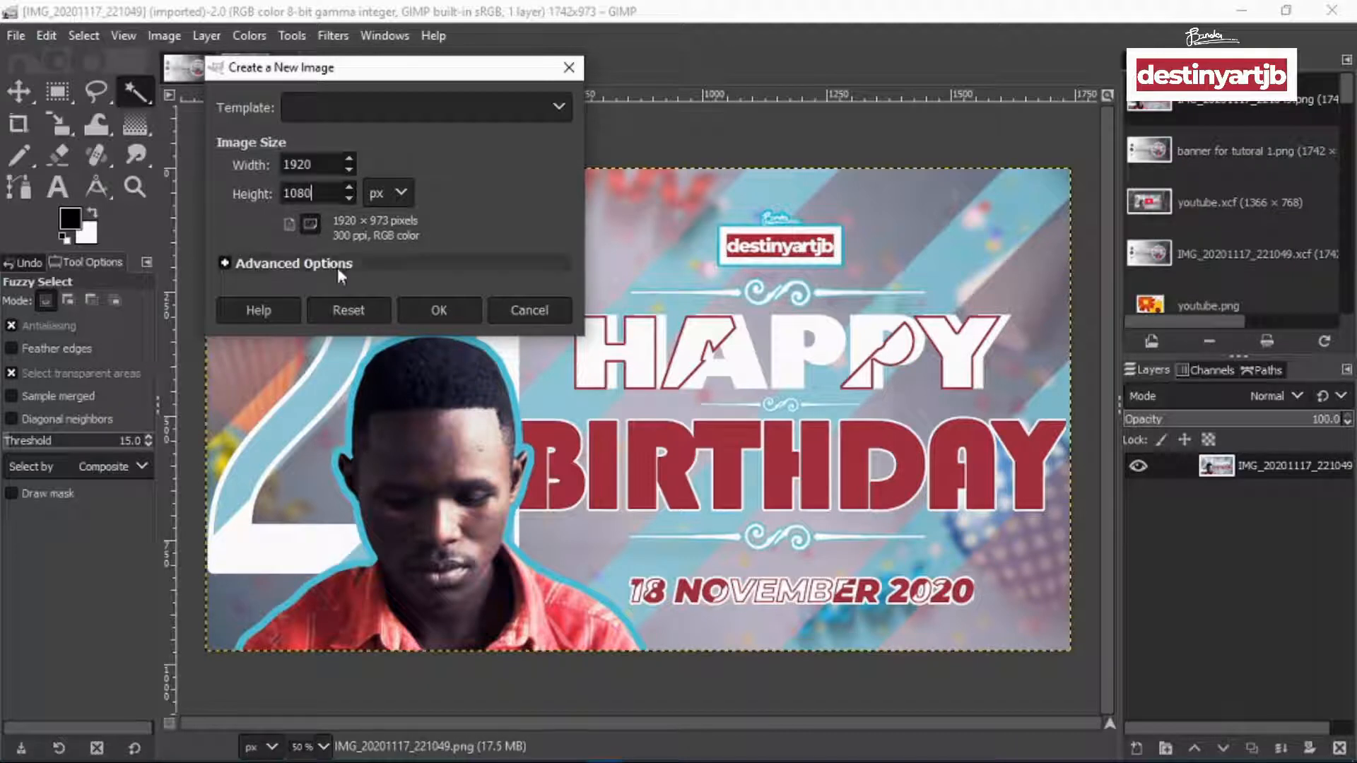
left_click(276, 267)
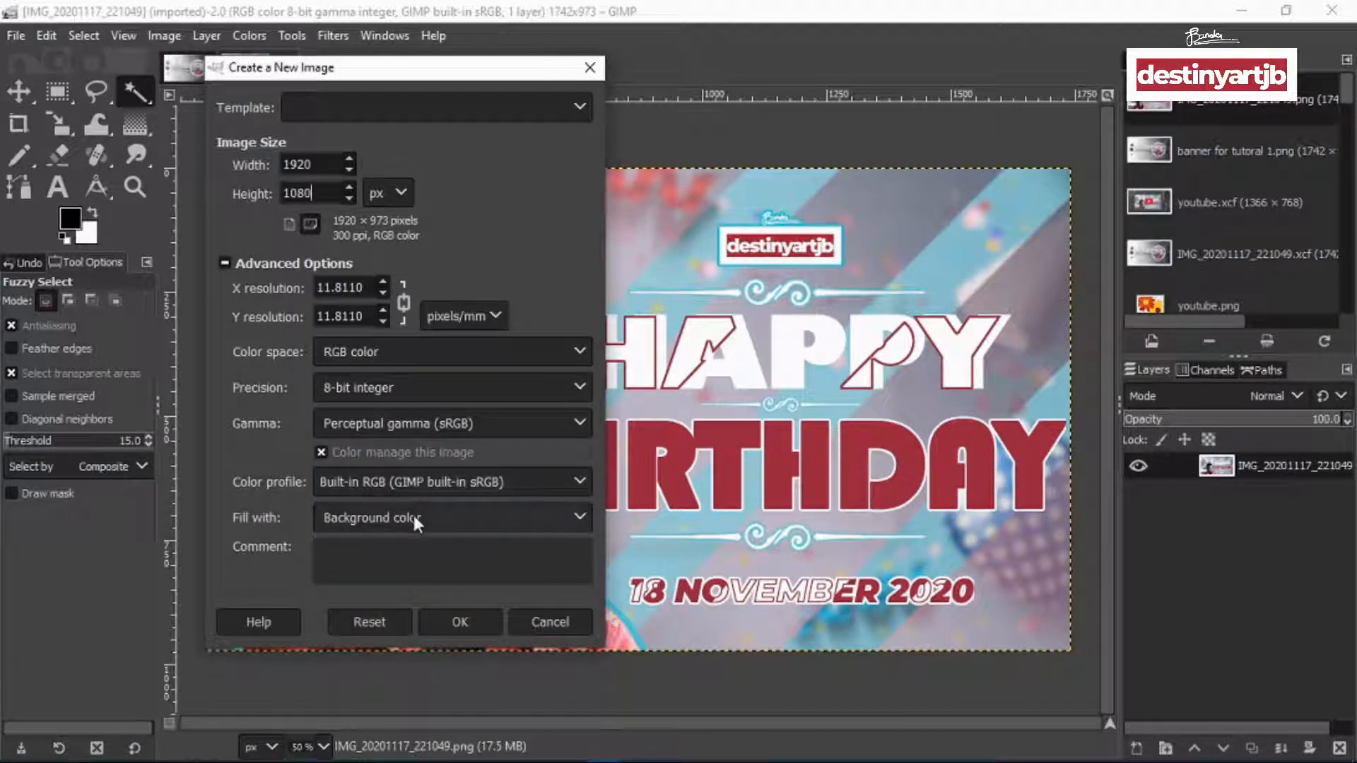
left_click(421, 523)
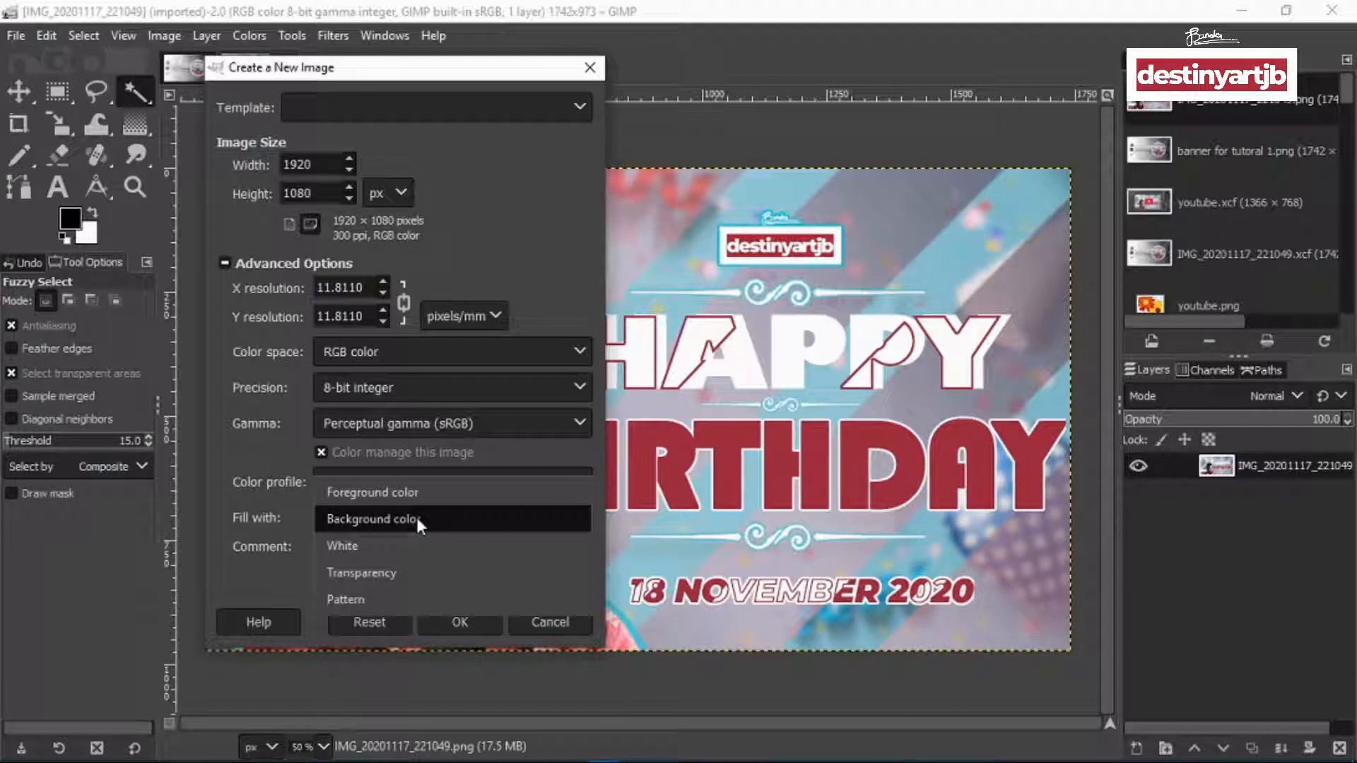
left_click(417, 573)
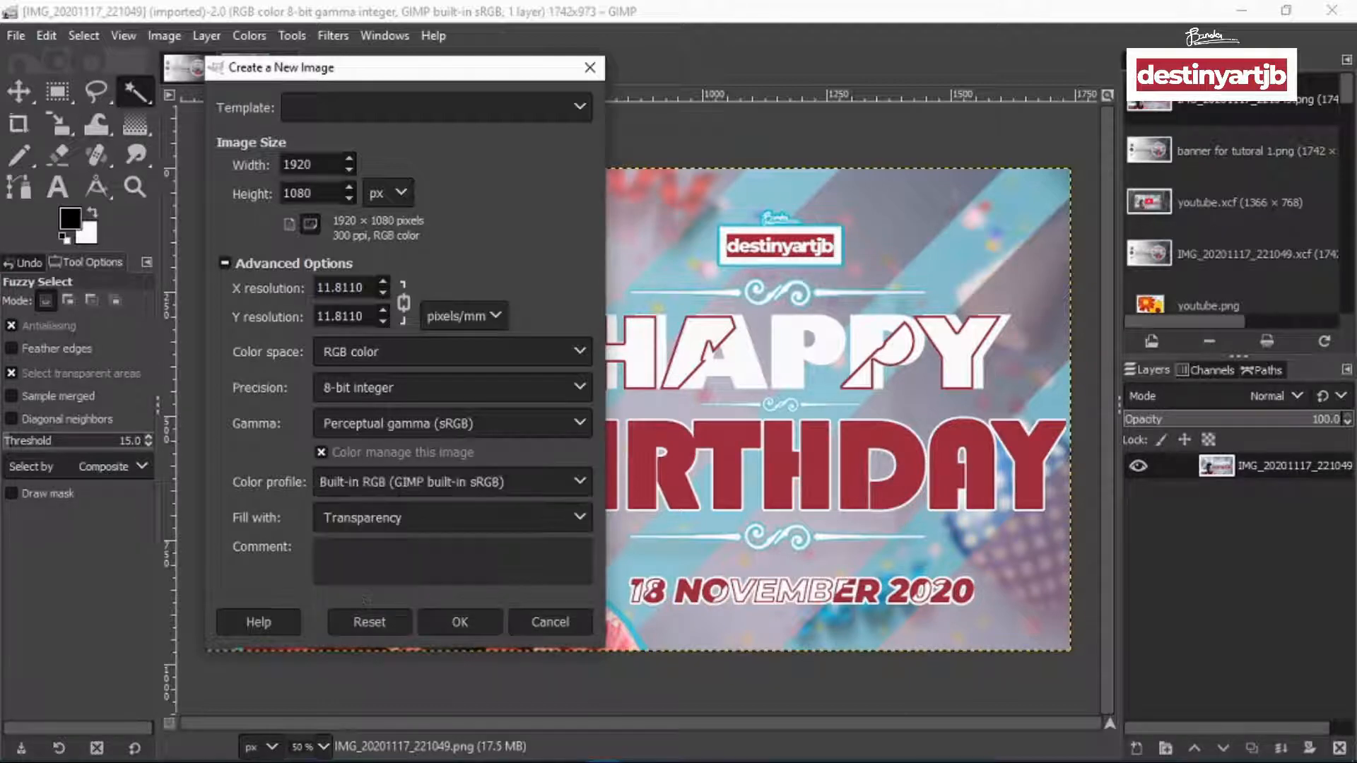
left_click(453, 620)
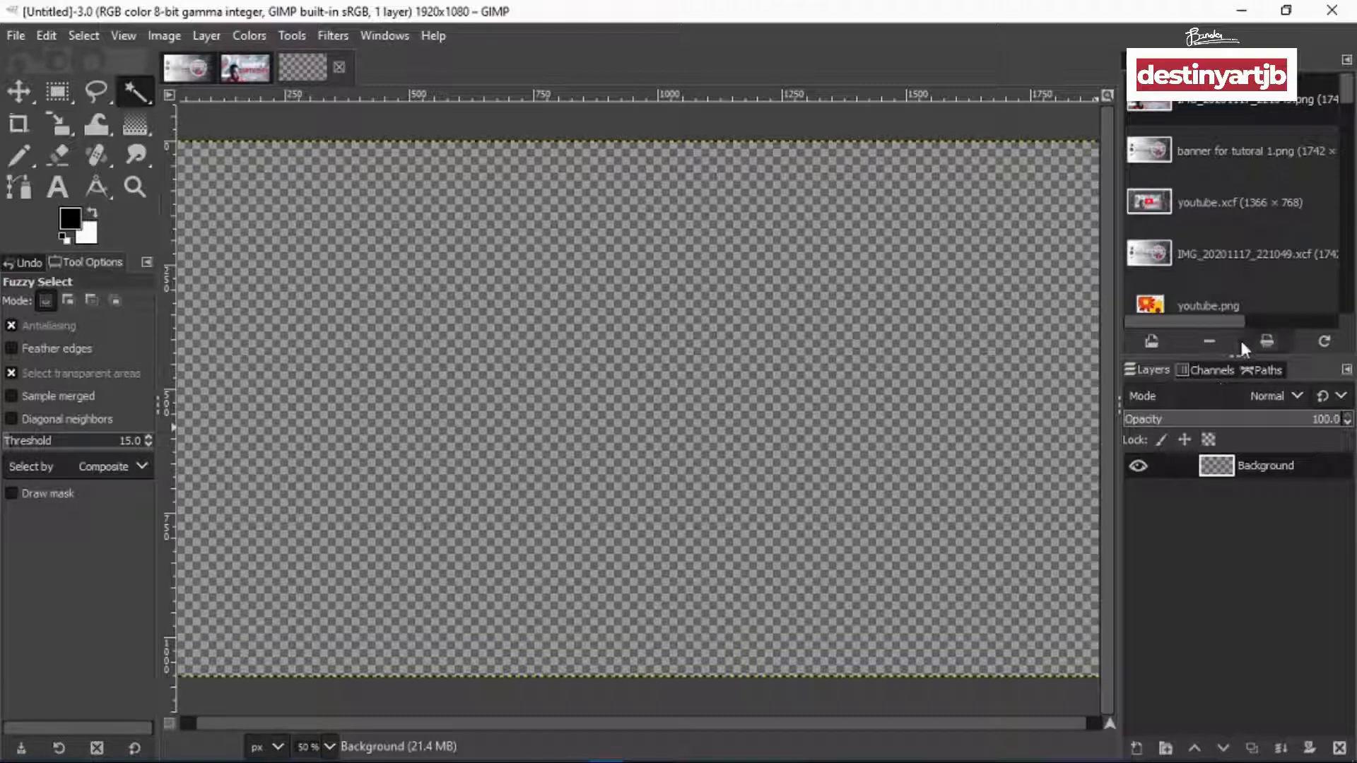
In the new blank image, set the Text tool's color to white (ffffff)
left_click(246, 70)
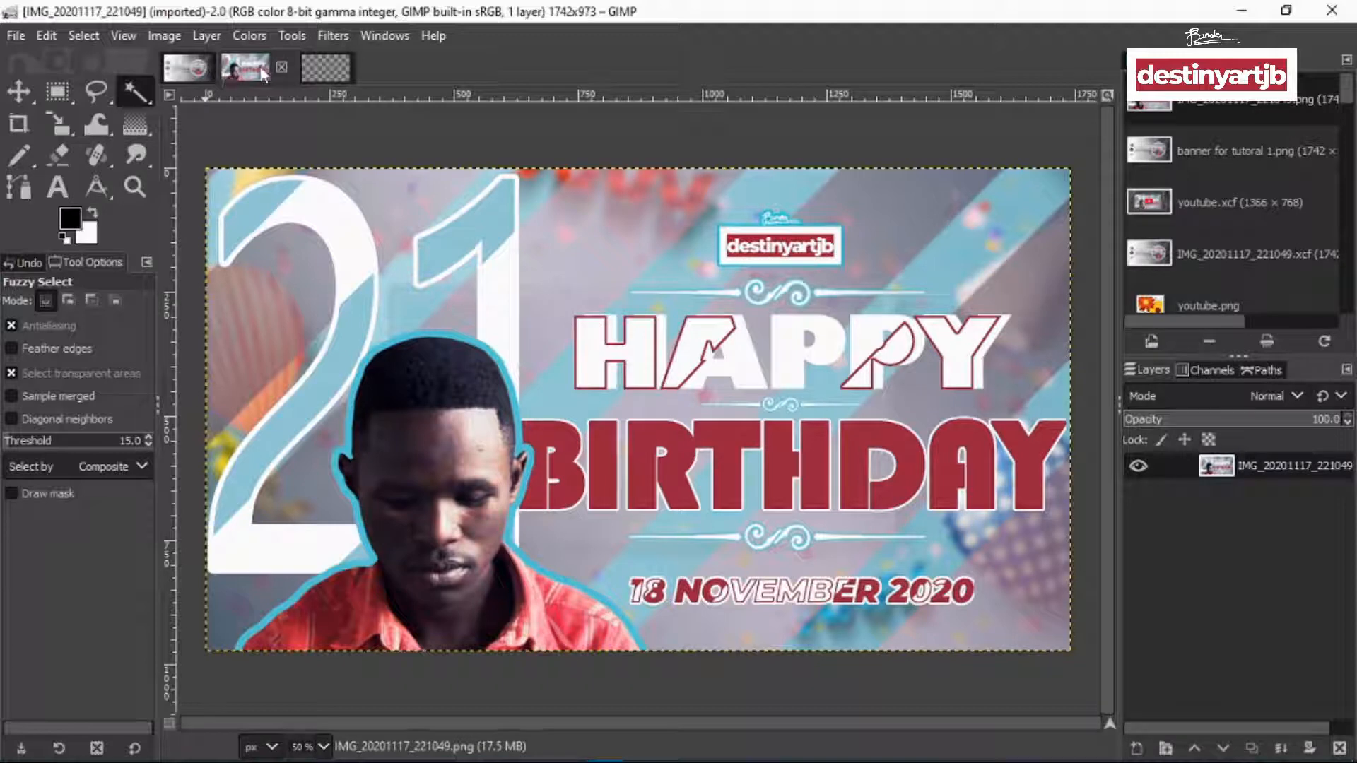
left_click(325, 68)
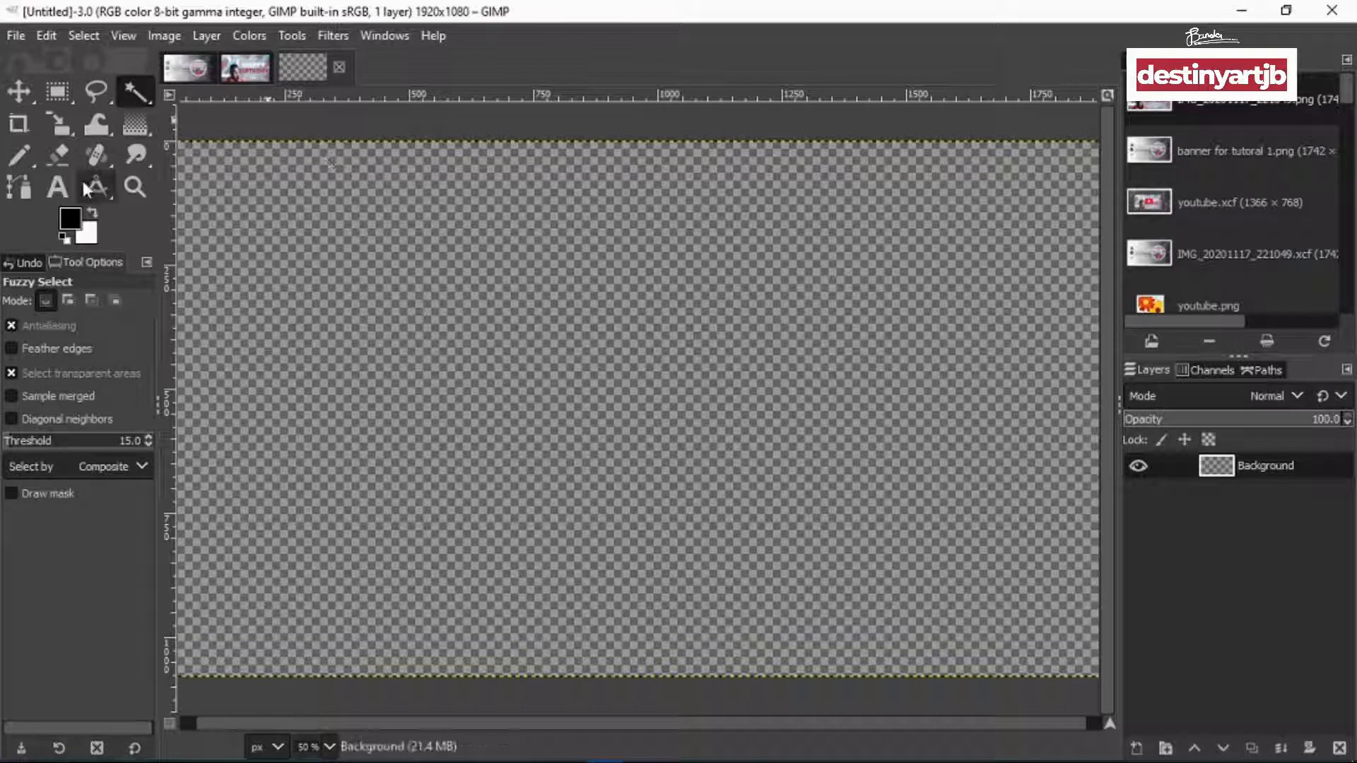
left_click(58, 187)
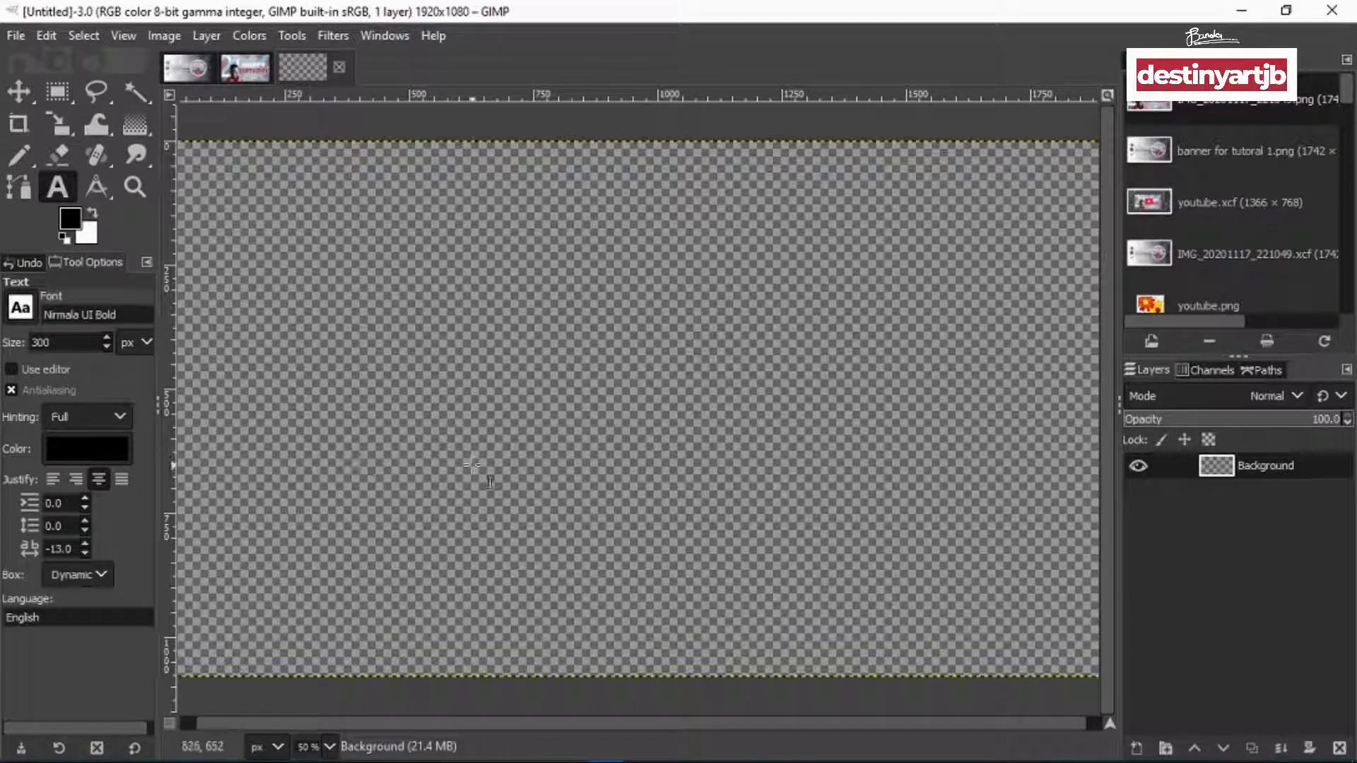
left_click(116, 449)
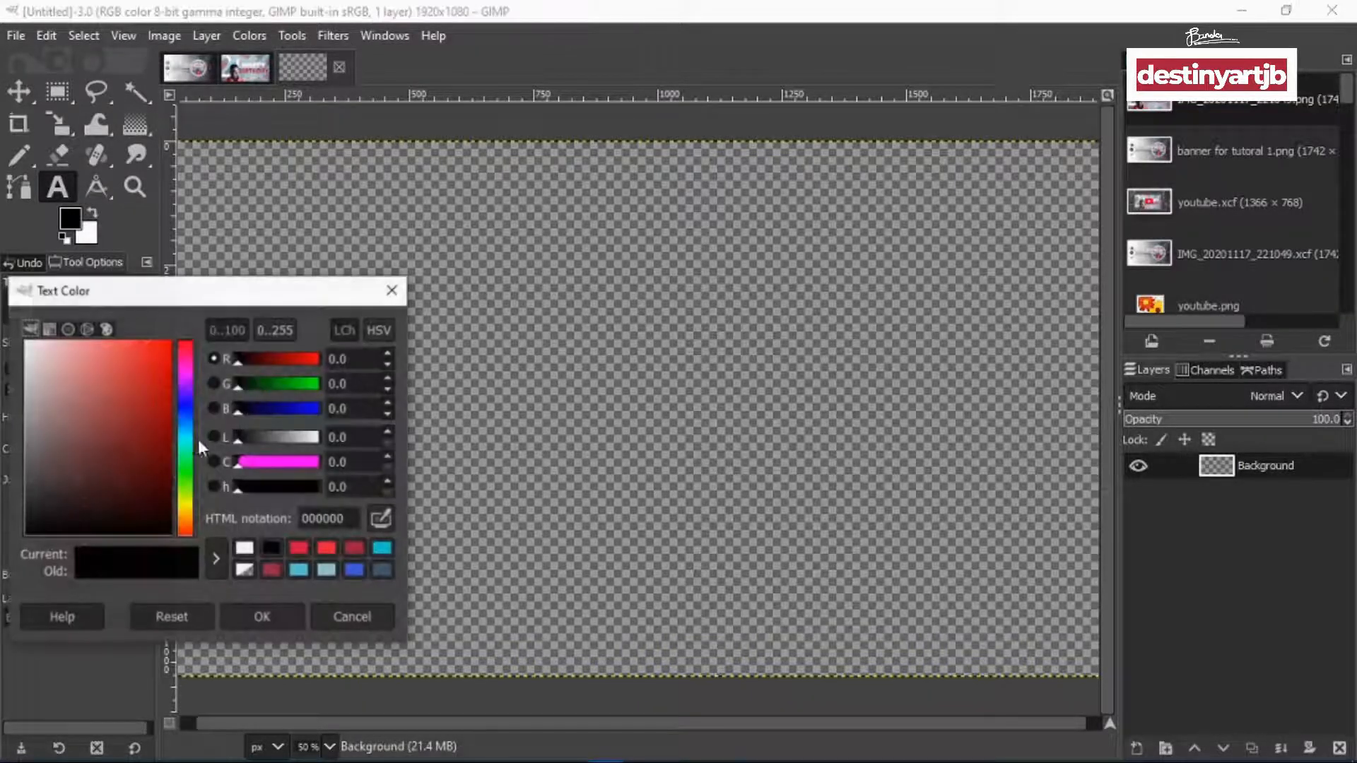
left_click(391, 290)
left_click(95, 448)
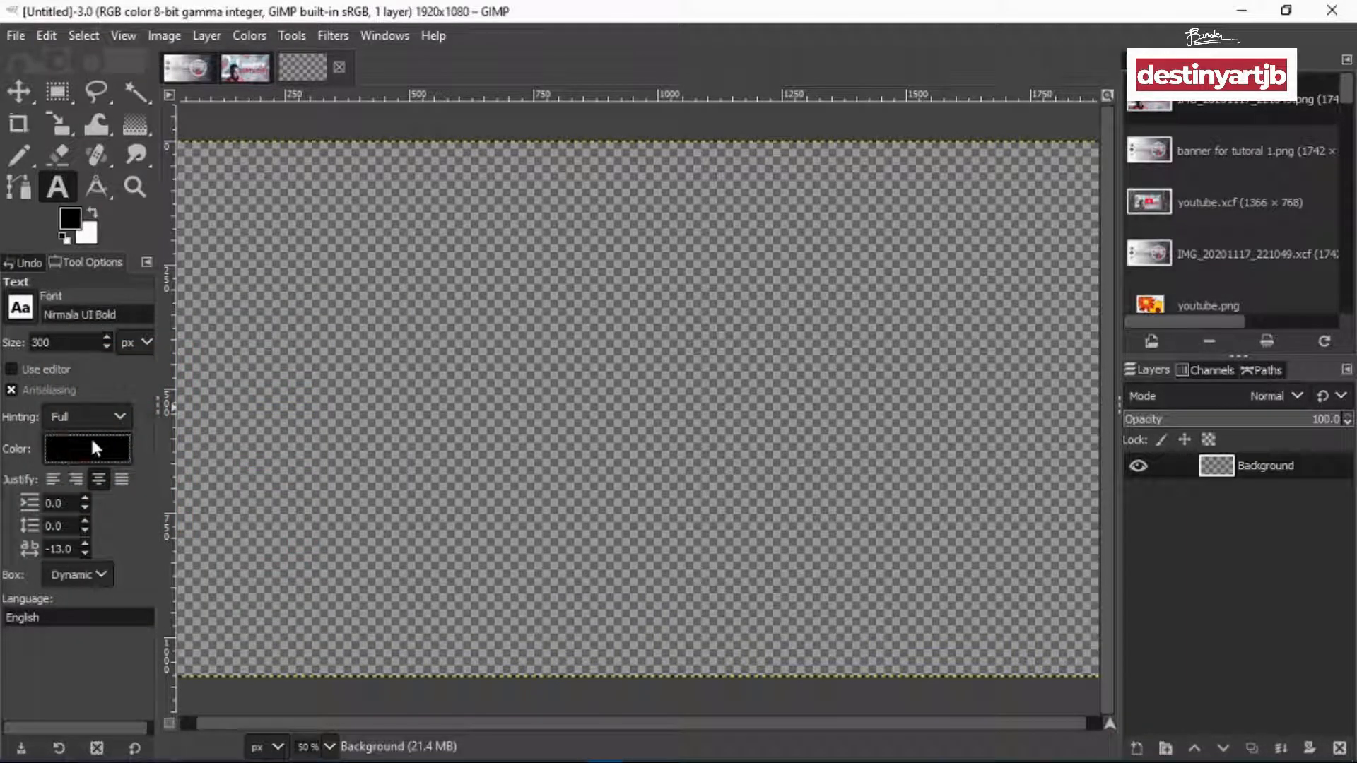
left_click(252, 566)
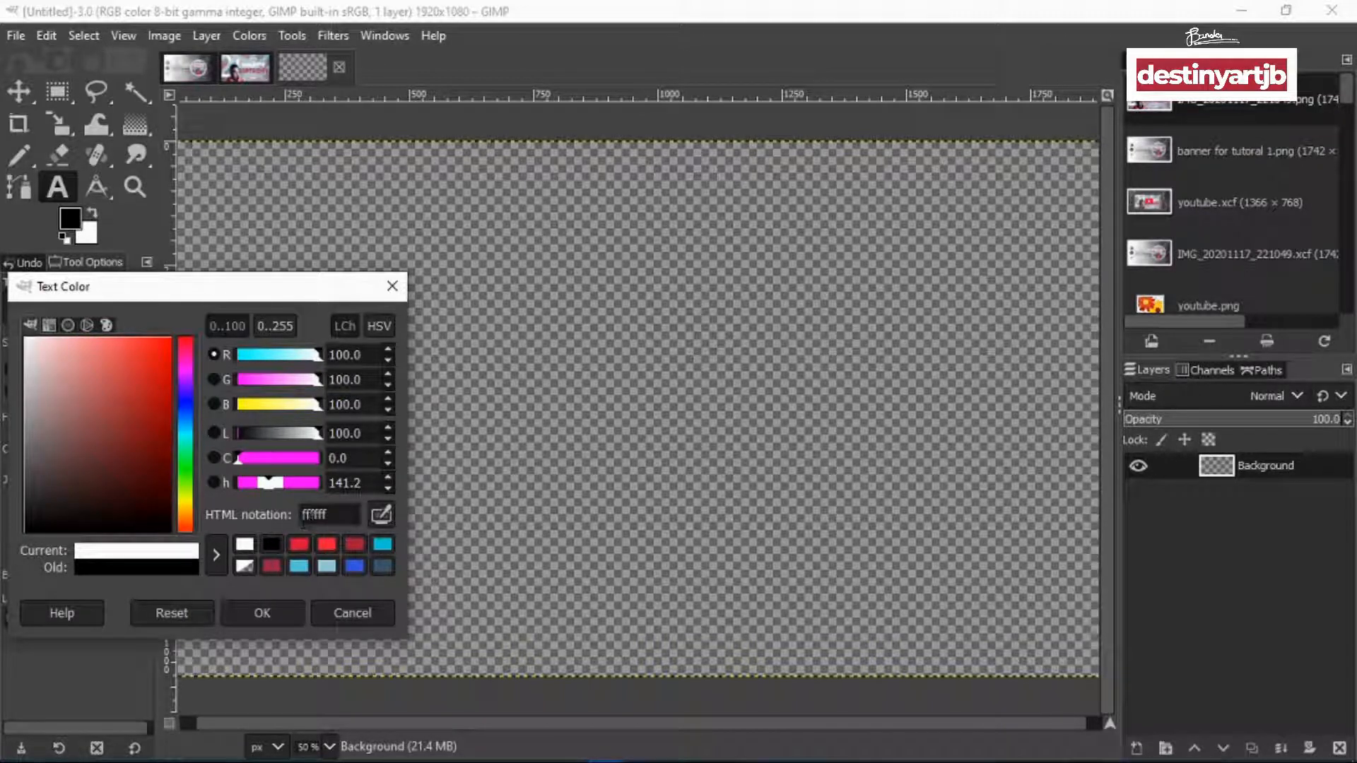
left_click(263, 613)
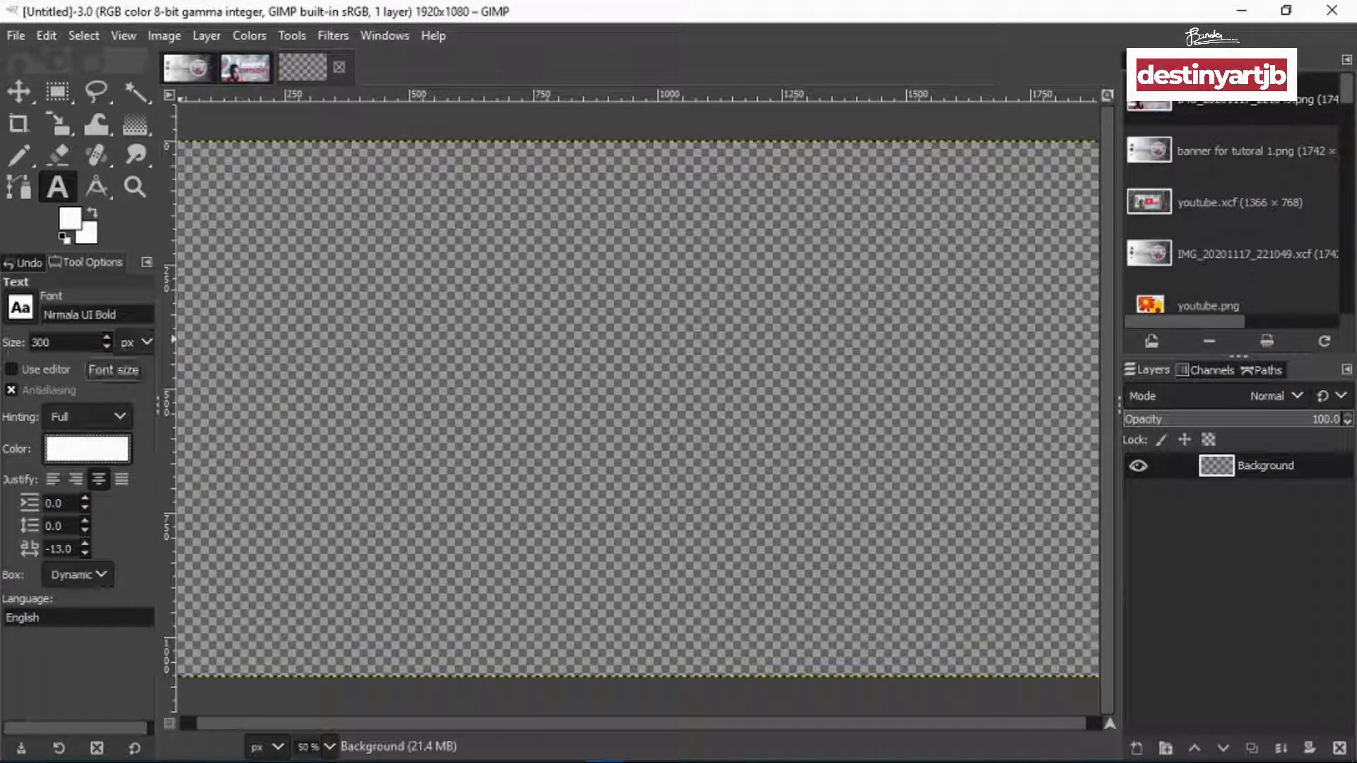
Add the text HAPPY to the blank canvas at a size of 300 px
mouse_move(52, 342)
left_mouse_down()
mouse_move(32, 343)
mouse_move(50, 343)
left_mouse_up()
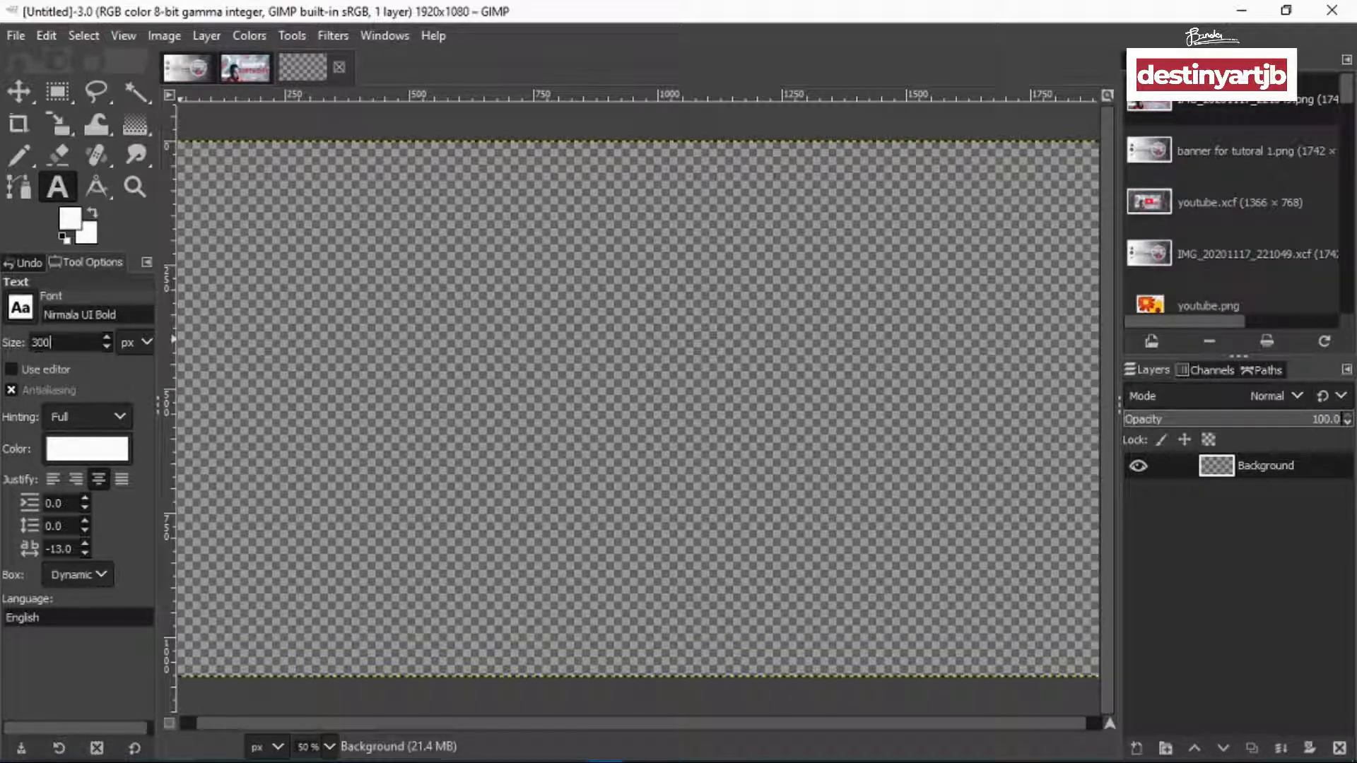
left_click(73, 343)
left_click(399, 330)
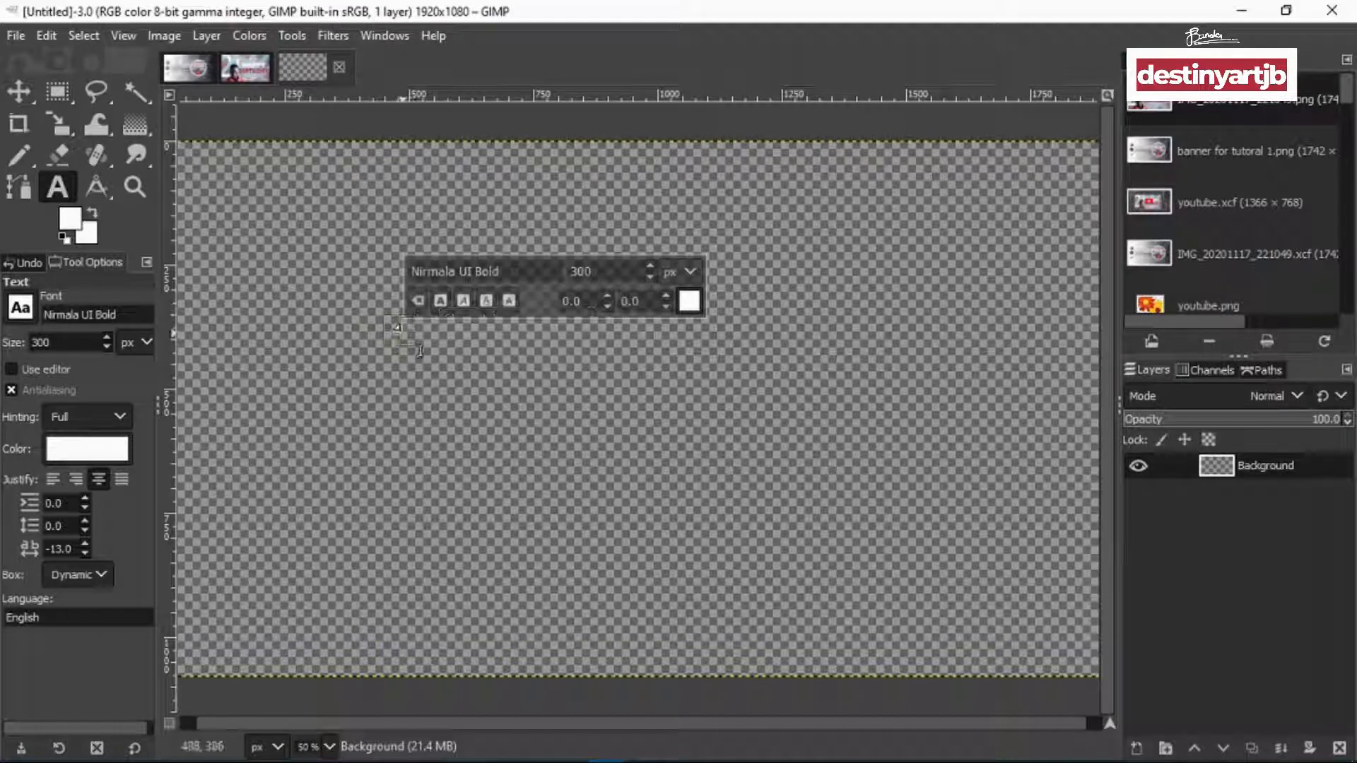
type("H")
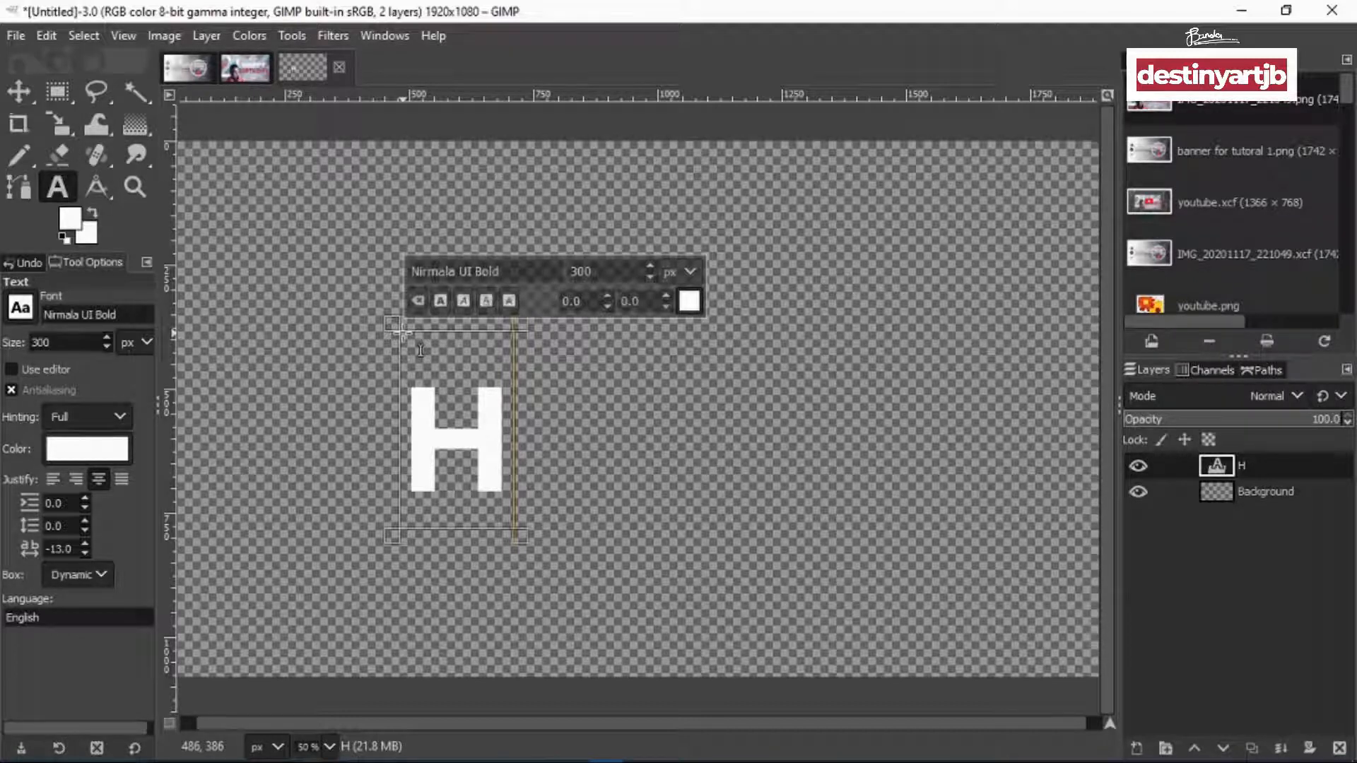
type("APP")
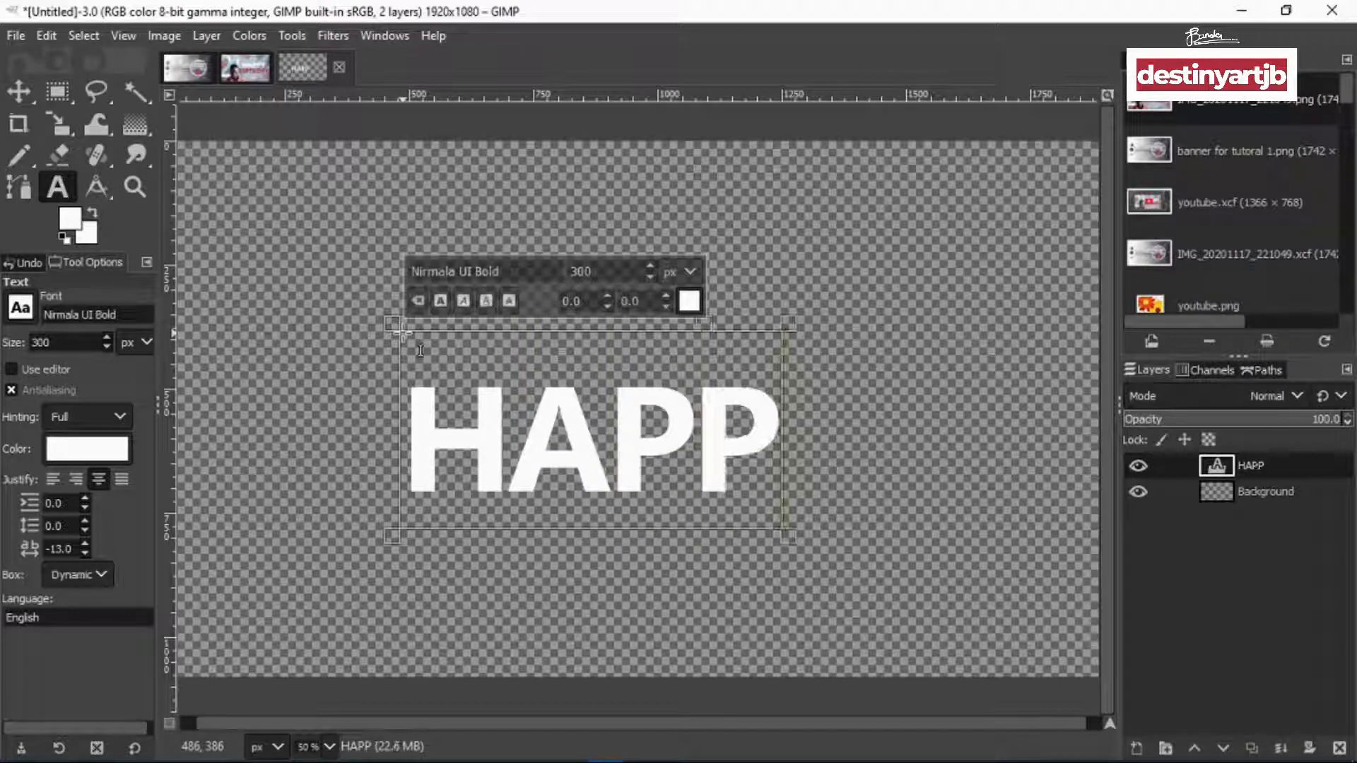
type("Y")
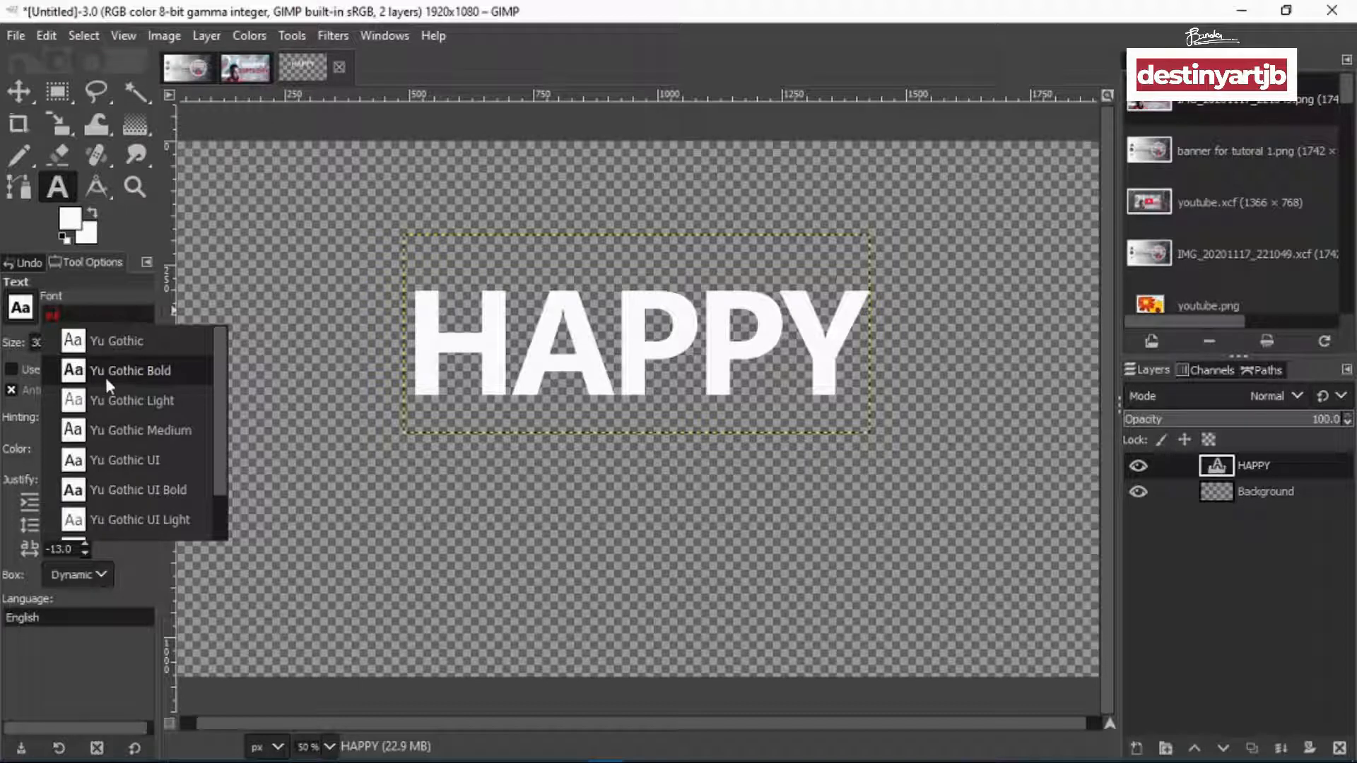
Try to switch the text's font to Yu Gothic Bold, clearing and retyping the word HAPPY
left_click(147, 370)
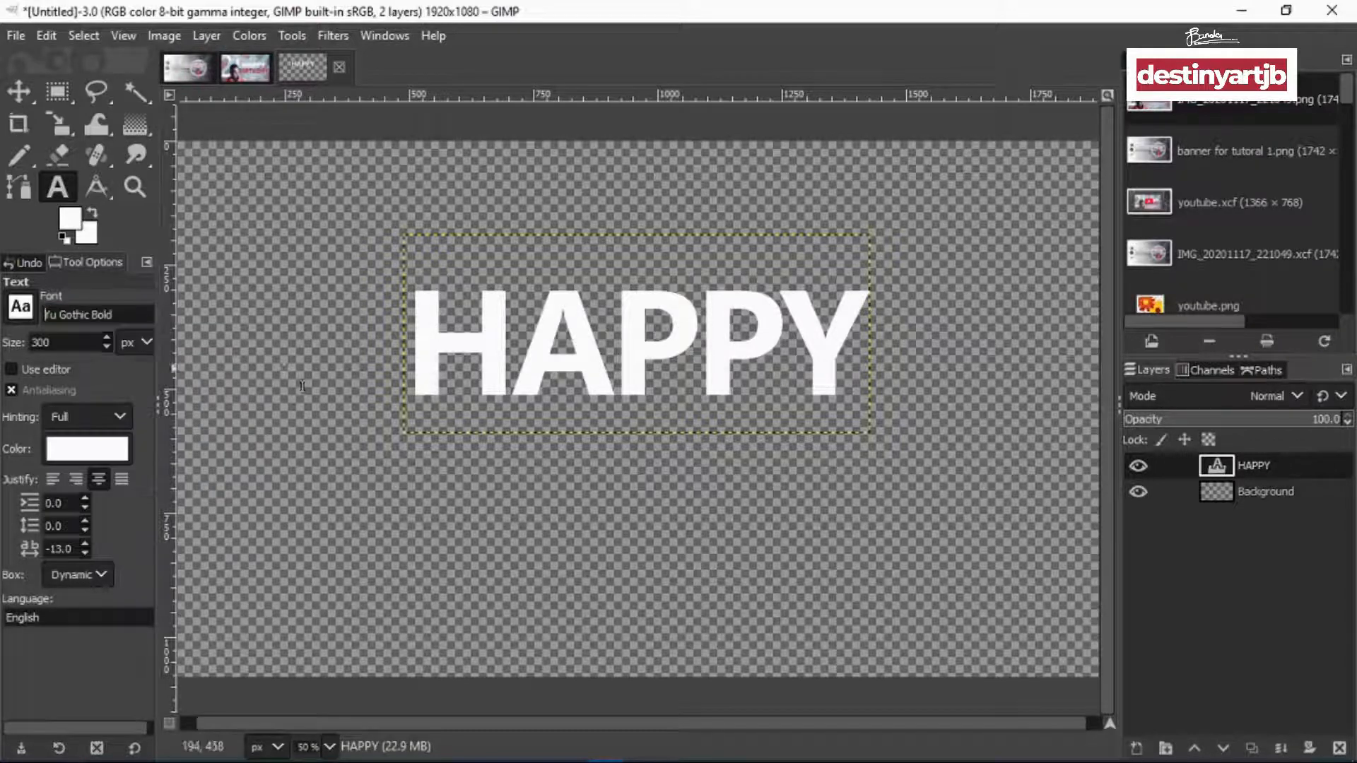
left_click(862, 367)
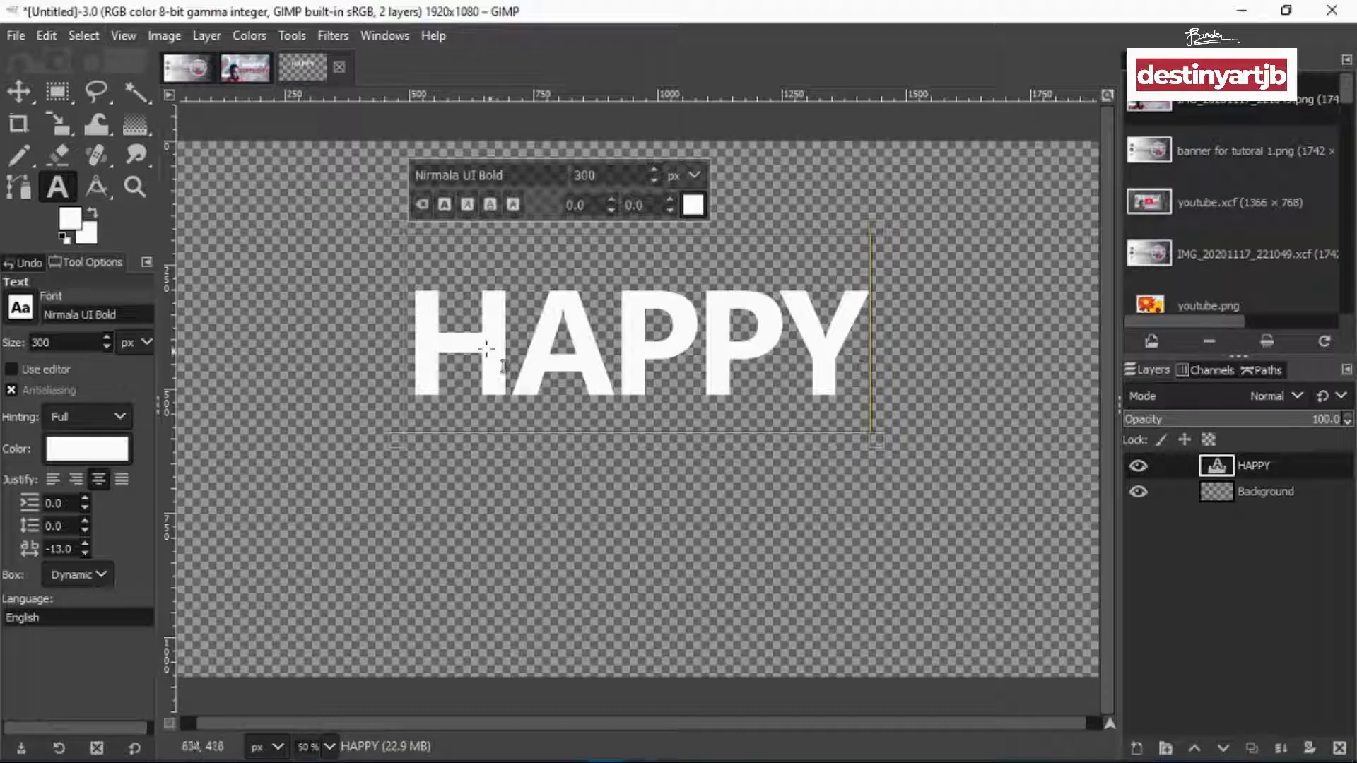
key("BackSpace")
key("BackSpace")
key("BackSpace")
key("BackSpace")
key("BackSpace")
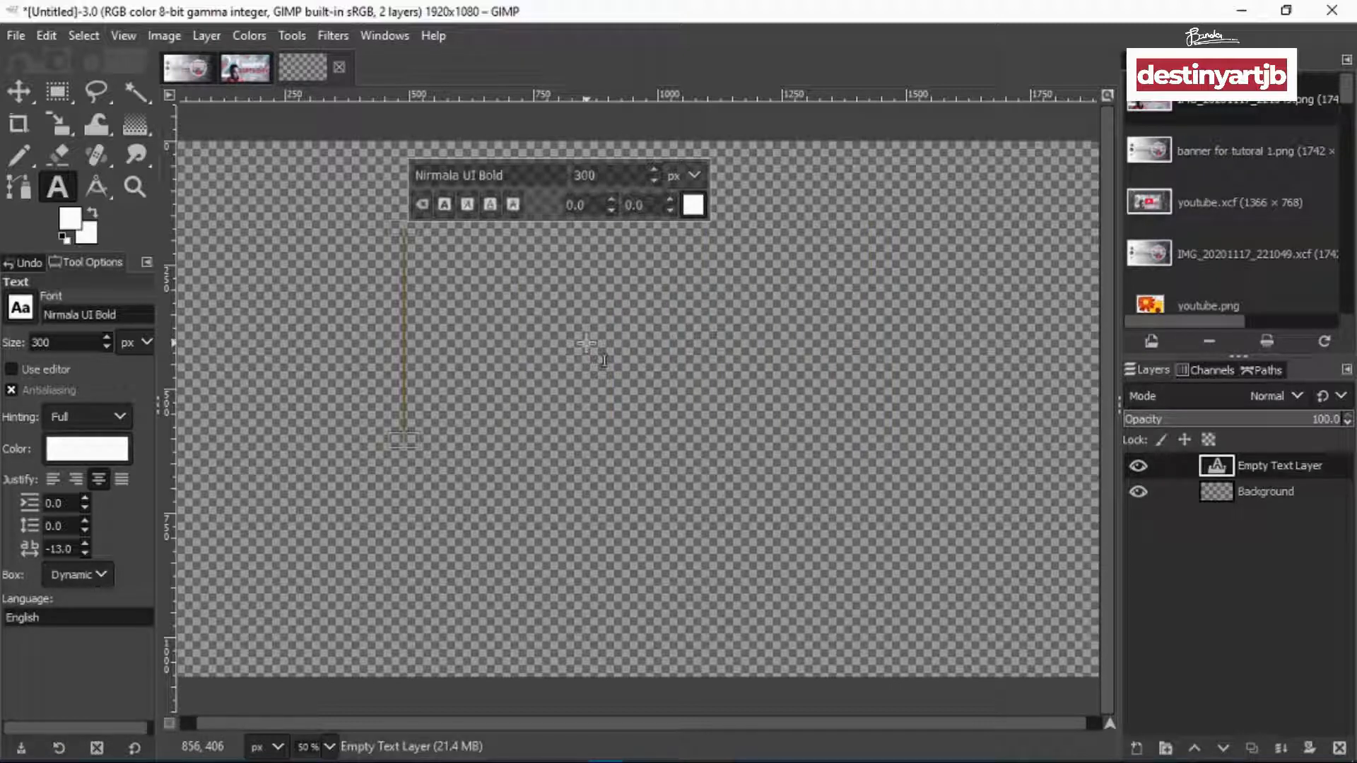
type("HAP")
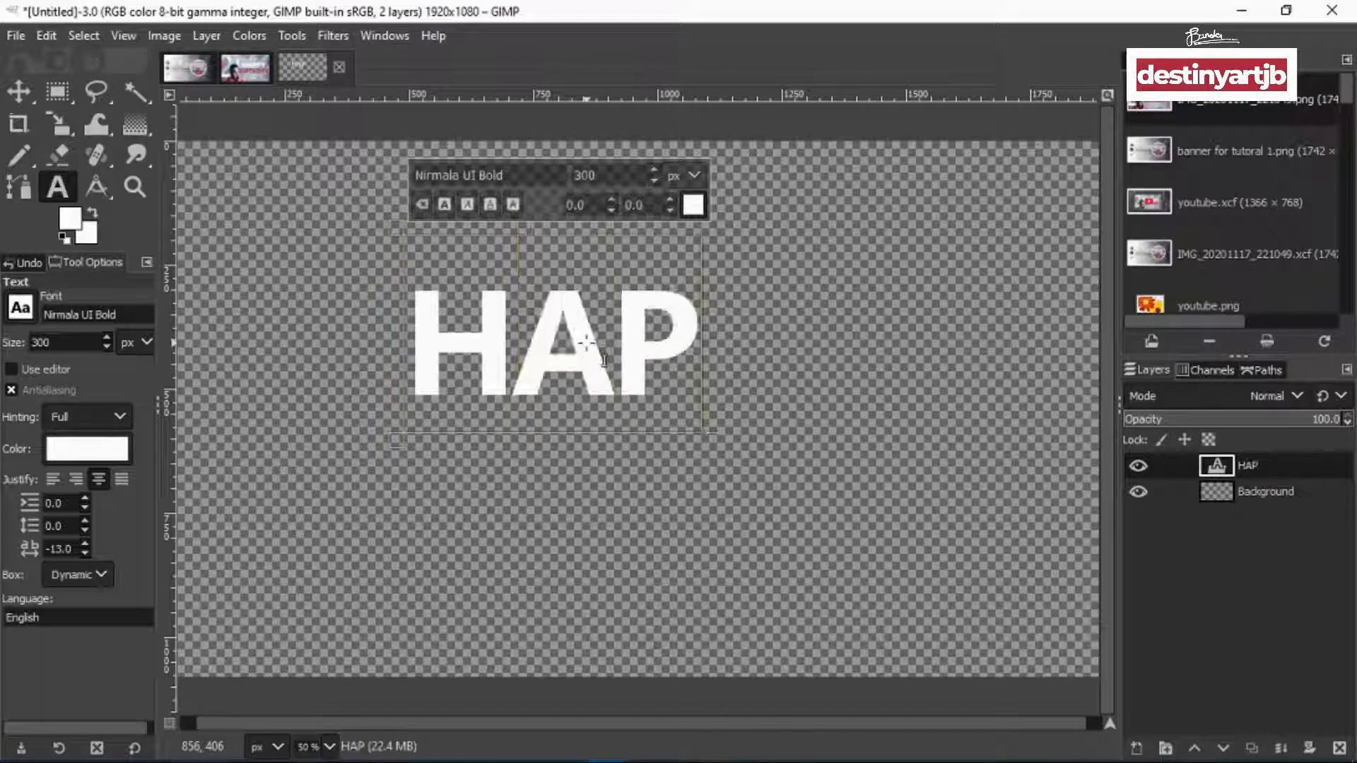
type("PY")
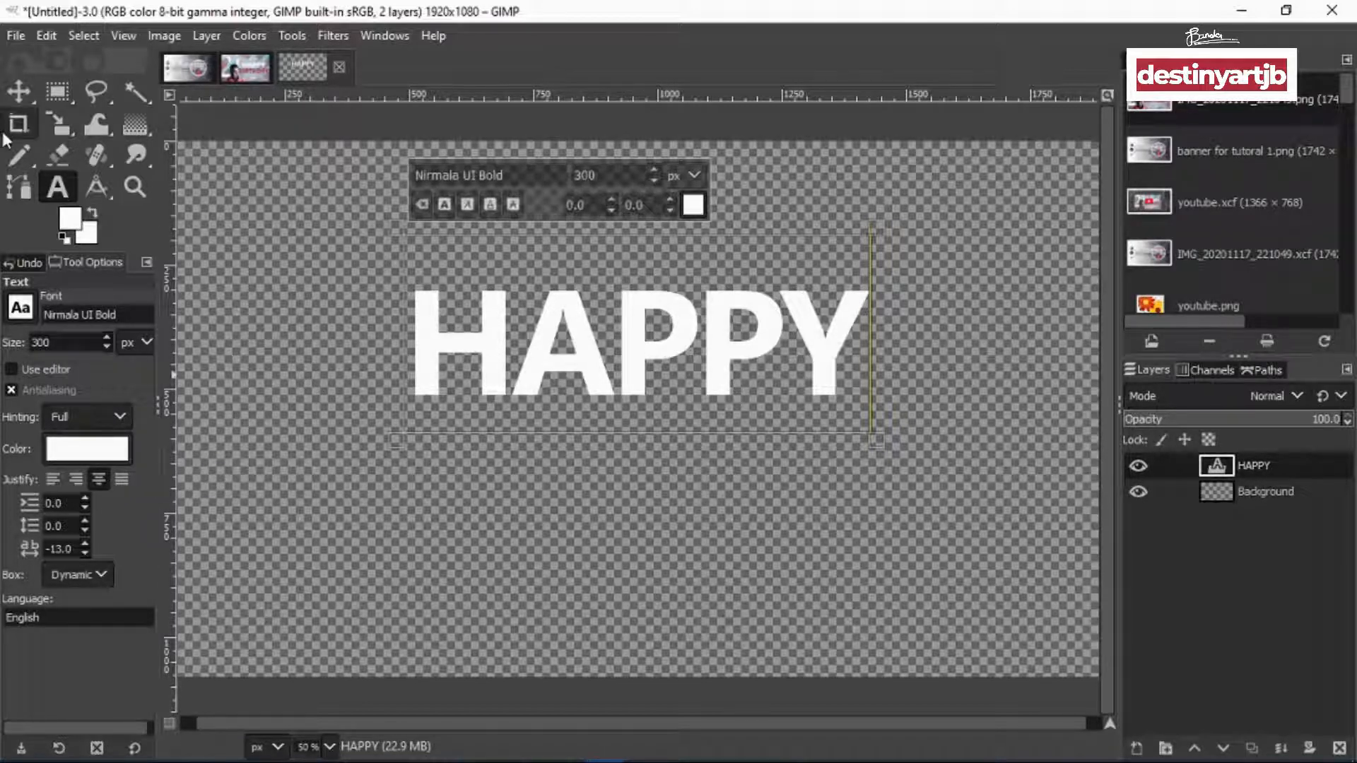
Scale the HAPPY text layer up proportionally to about 1216 × 517 px and reposition it in the upper middle of the canvas
left_click(22, 94)
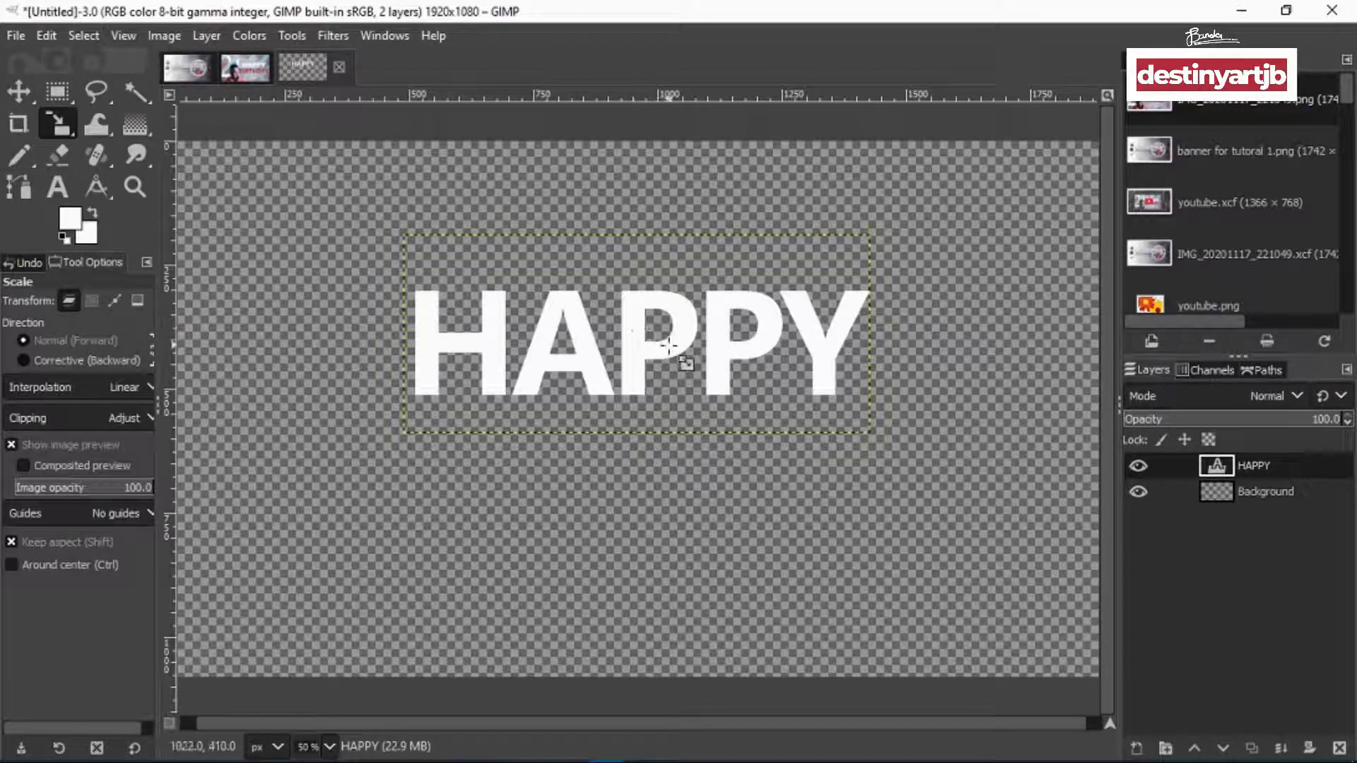
left_click(686, 363)
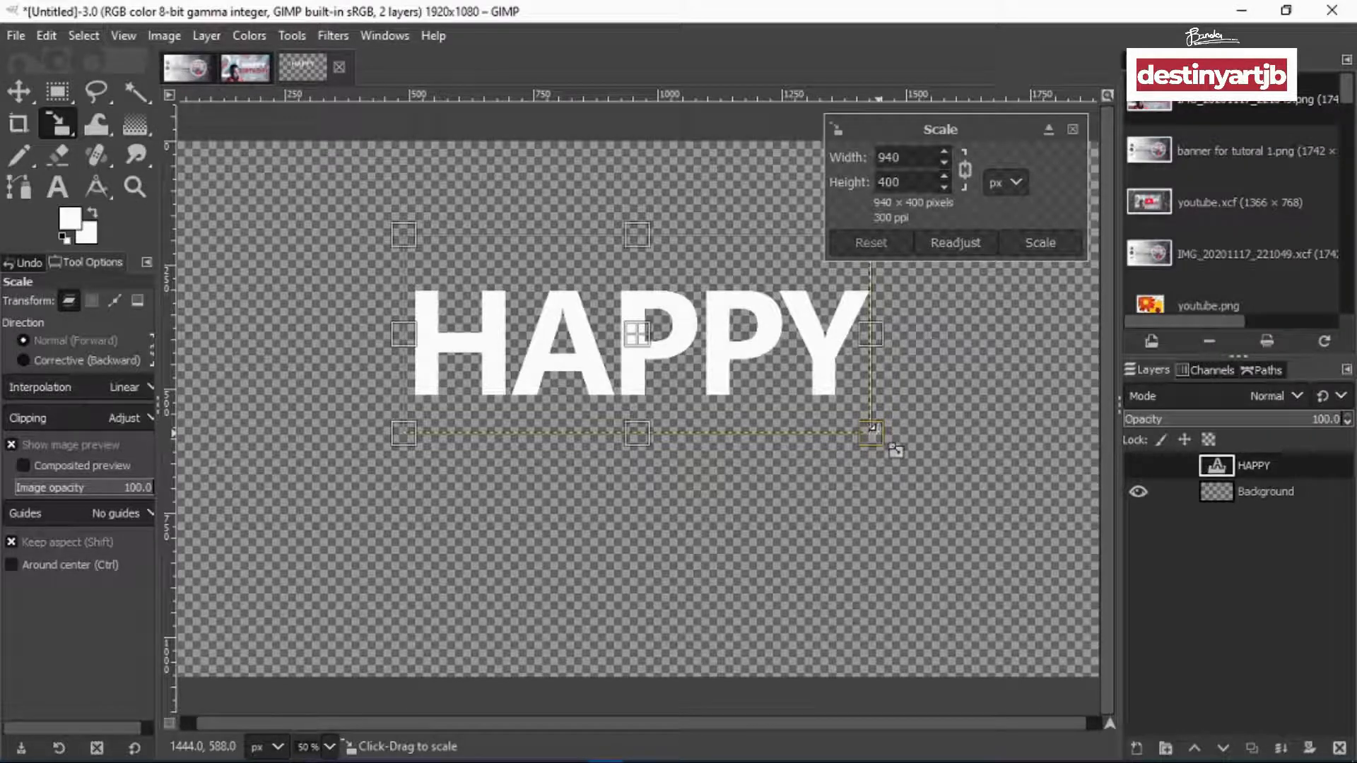
left_click_drag(891, 446, 1029, 505)
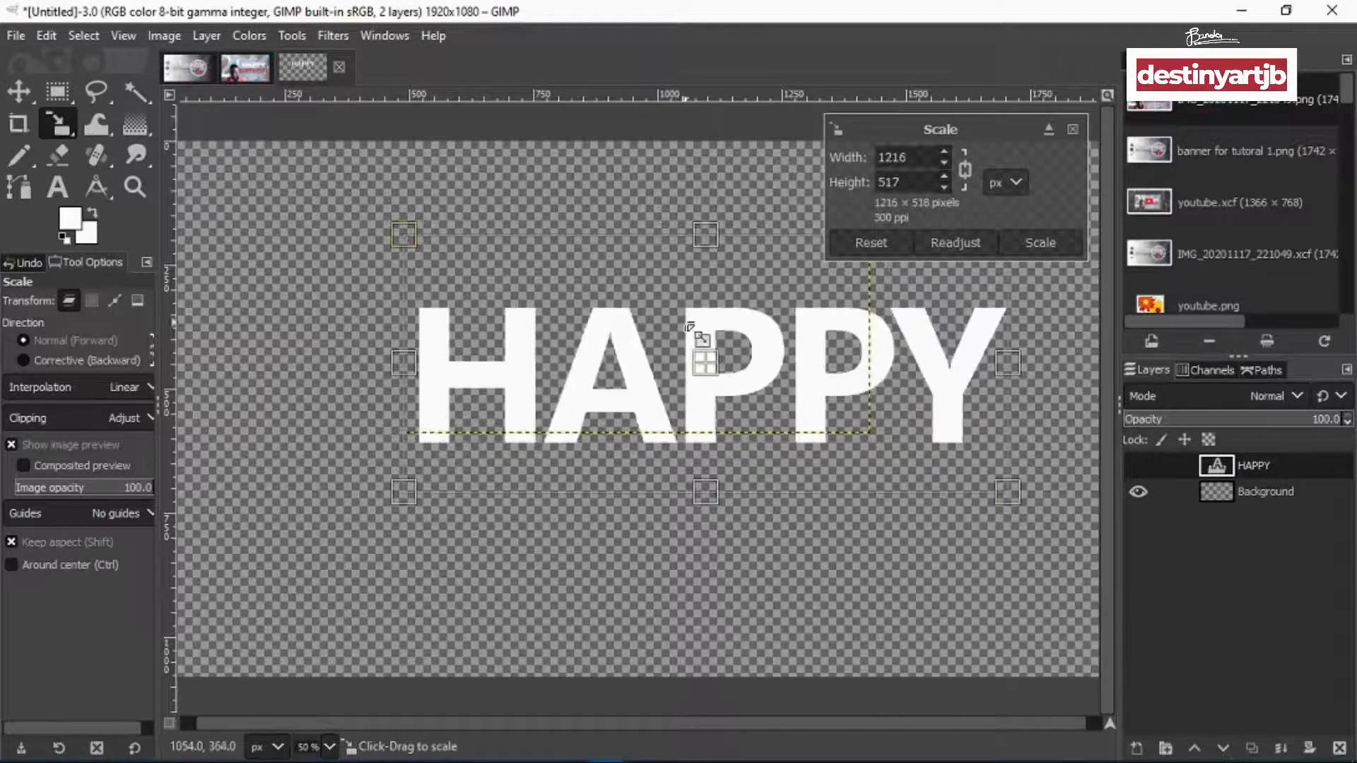
left_click_drag(719, 377, 663, 361)
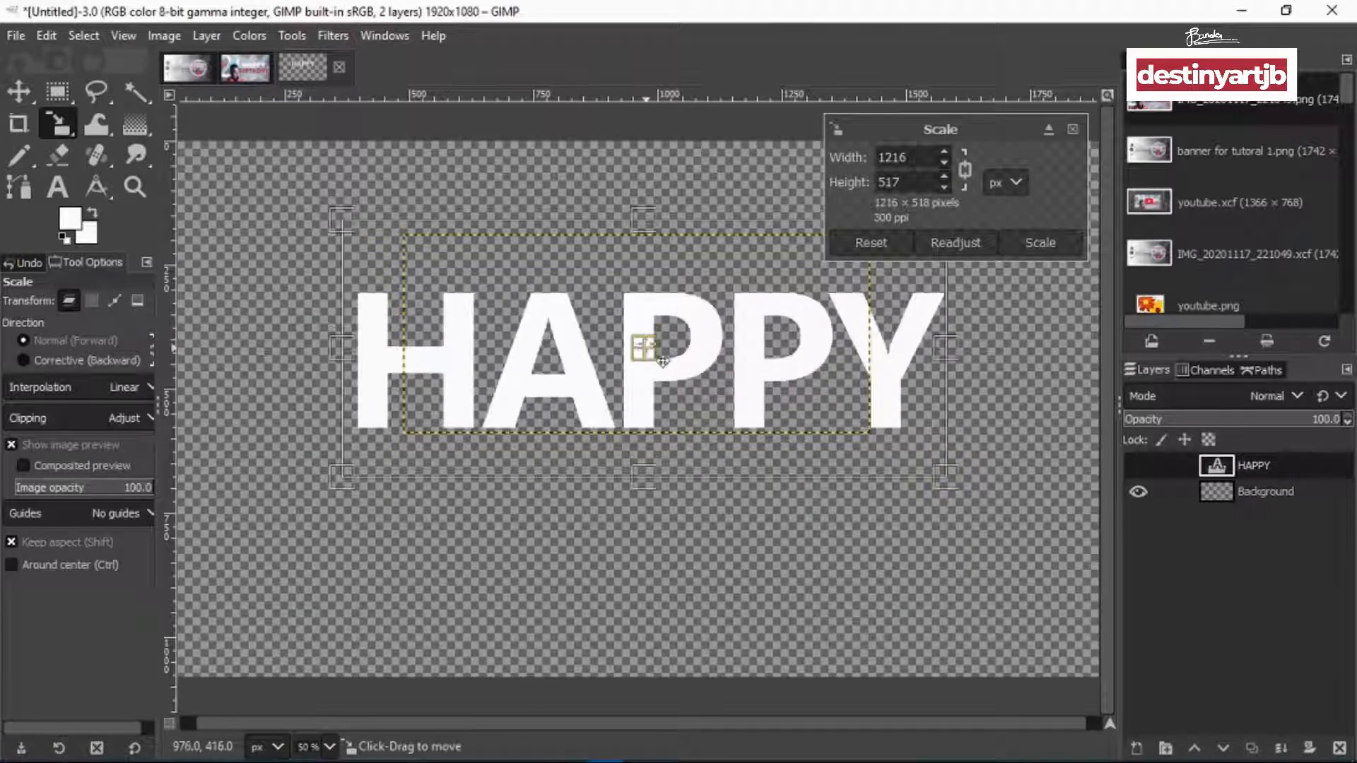
left_click(1035, 243)
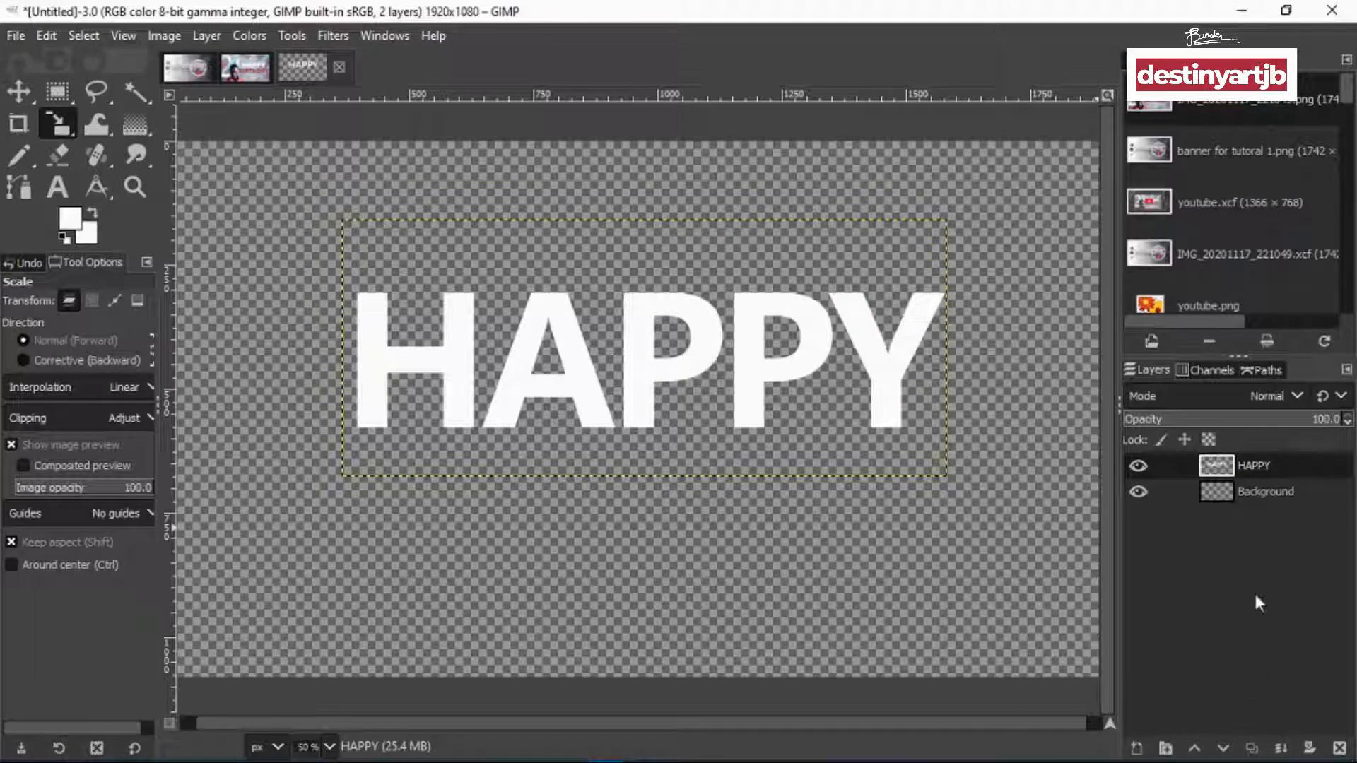
Duplicate the HAPPY layer and turn the upper copy's letter shapes into a selection with Alpha to Selection
left_click(1251, 751)
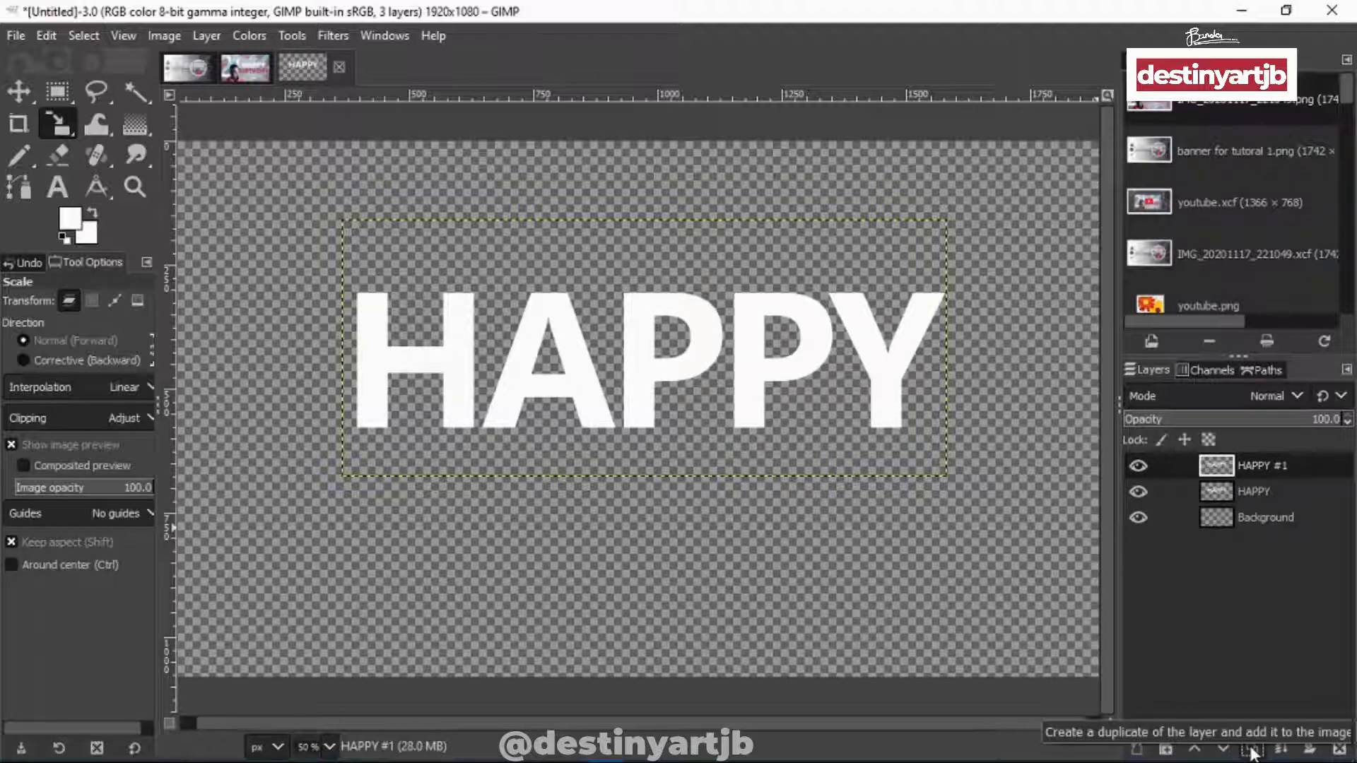
left_click(1195, 497)
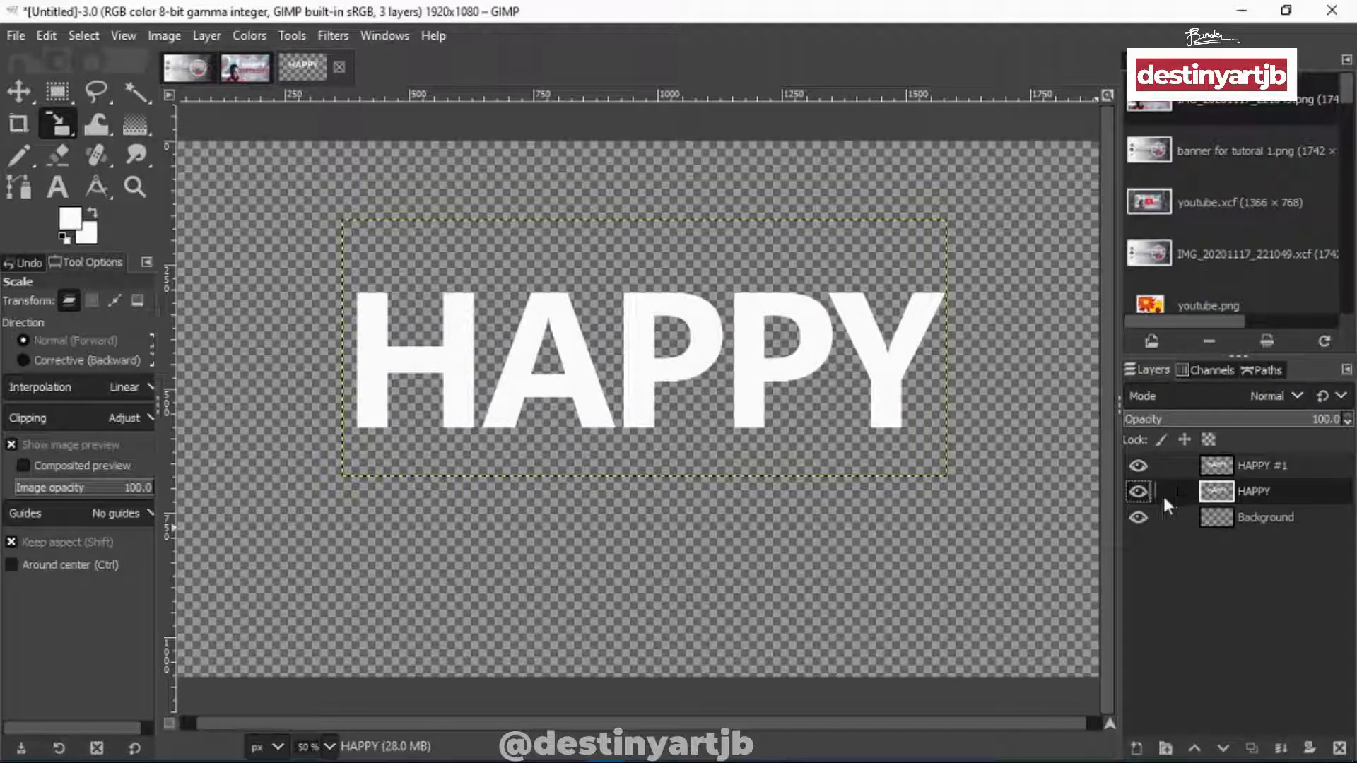
left_click(1197, 472)
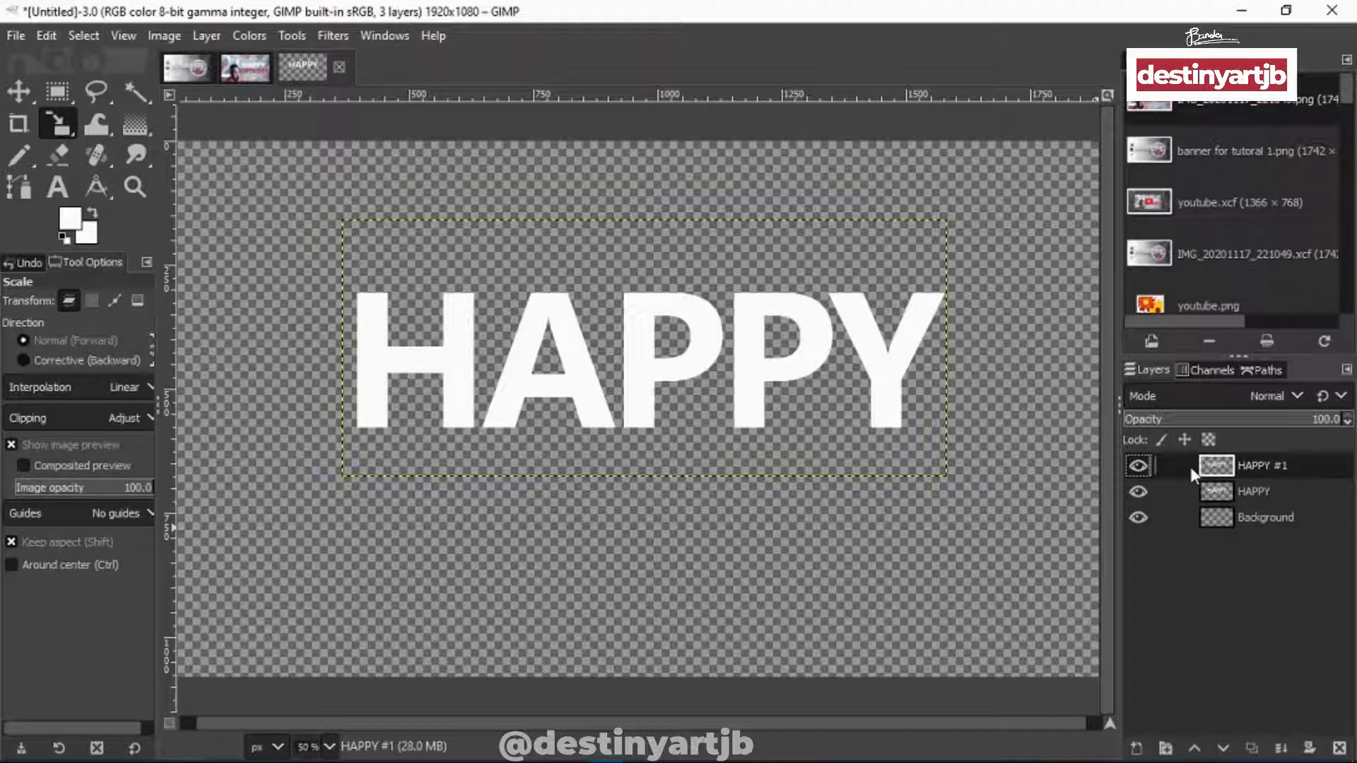
right_click(1193, 463)
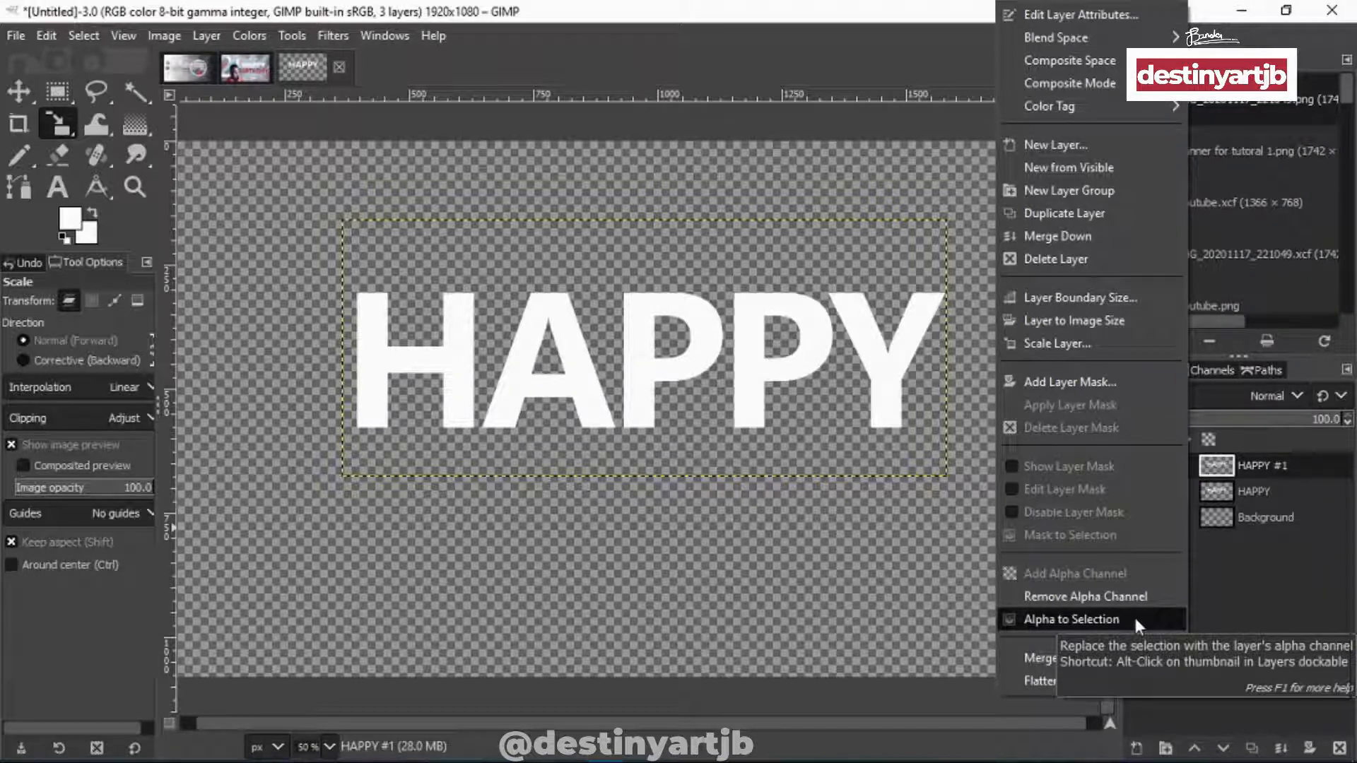
left_click(1056, 619)
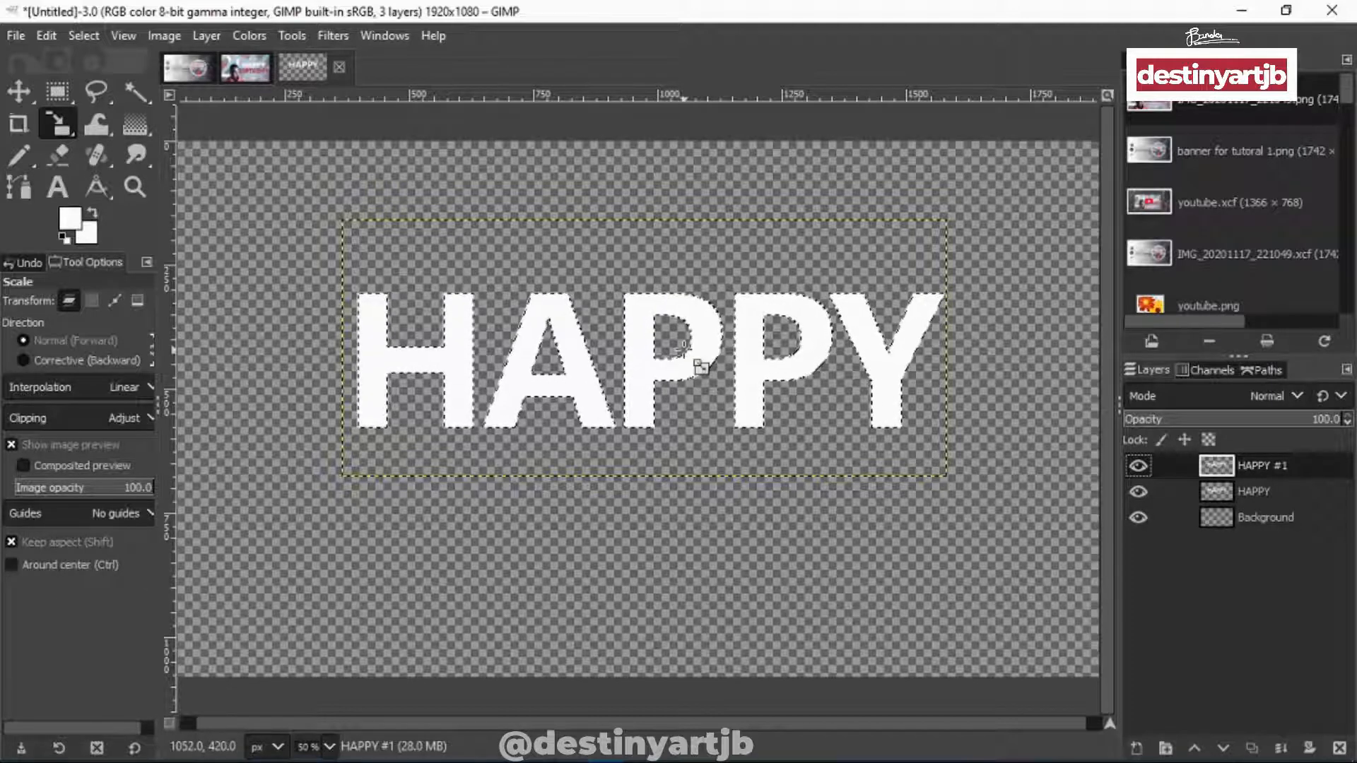
Set the foreground color to crimson a51f3a, fill the selected HAPPY #1 letters with it, and clear the selection
left_click(74, 226)
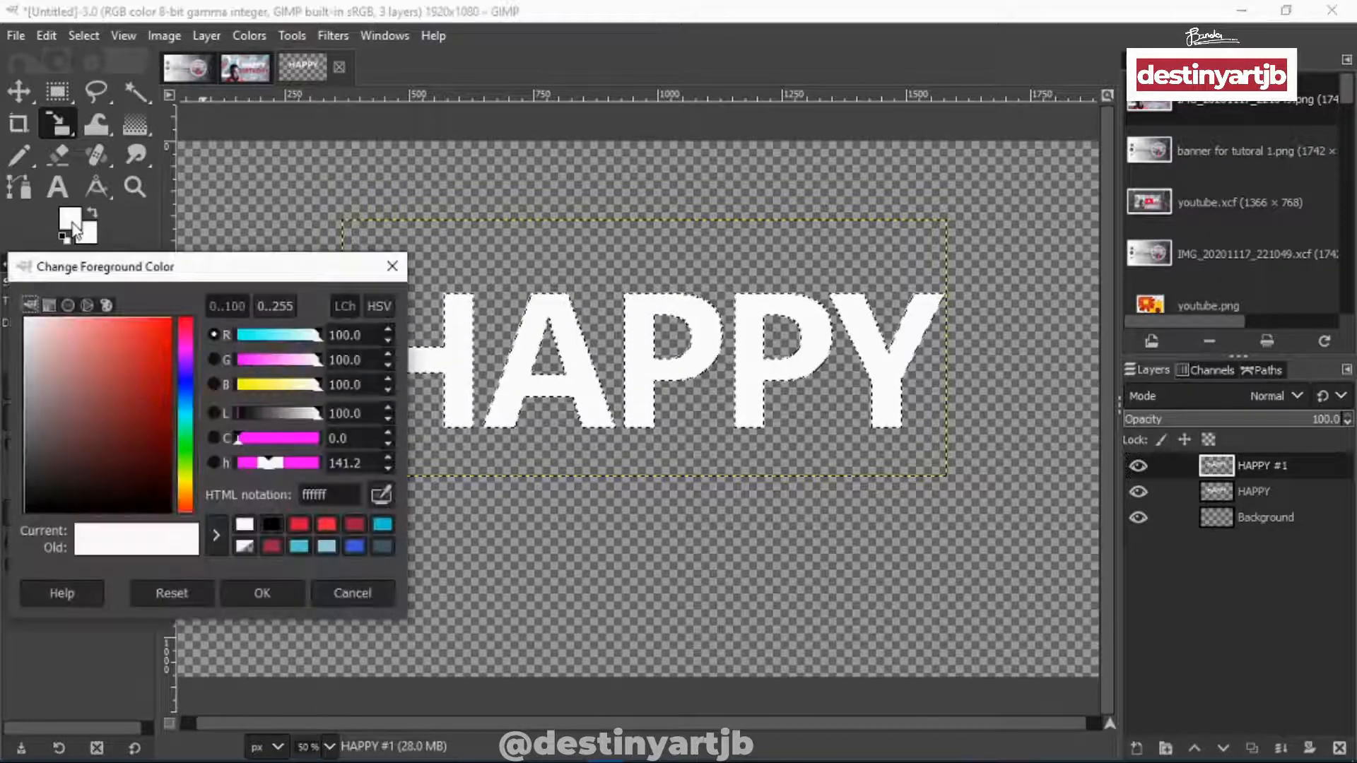
left_click(354, 524)
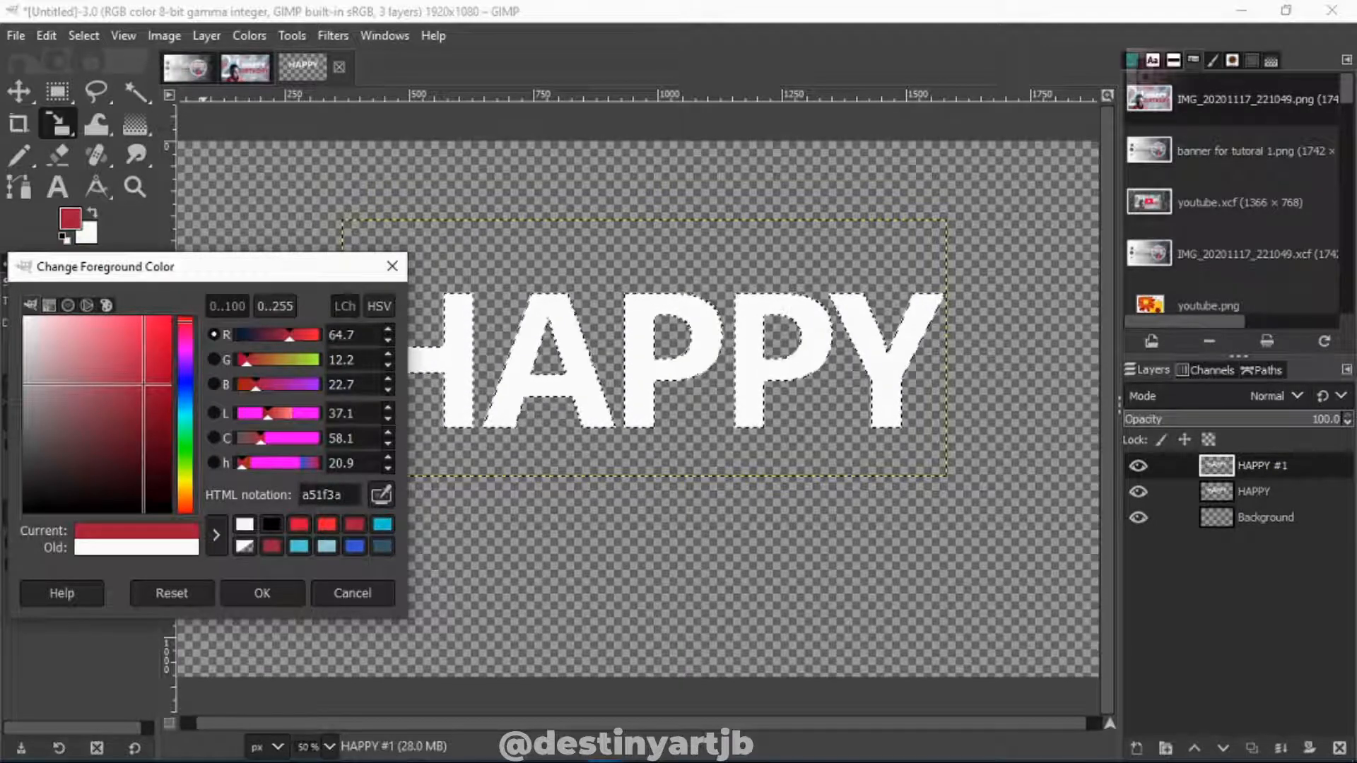
left_click(273, 587)
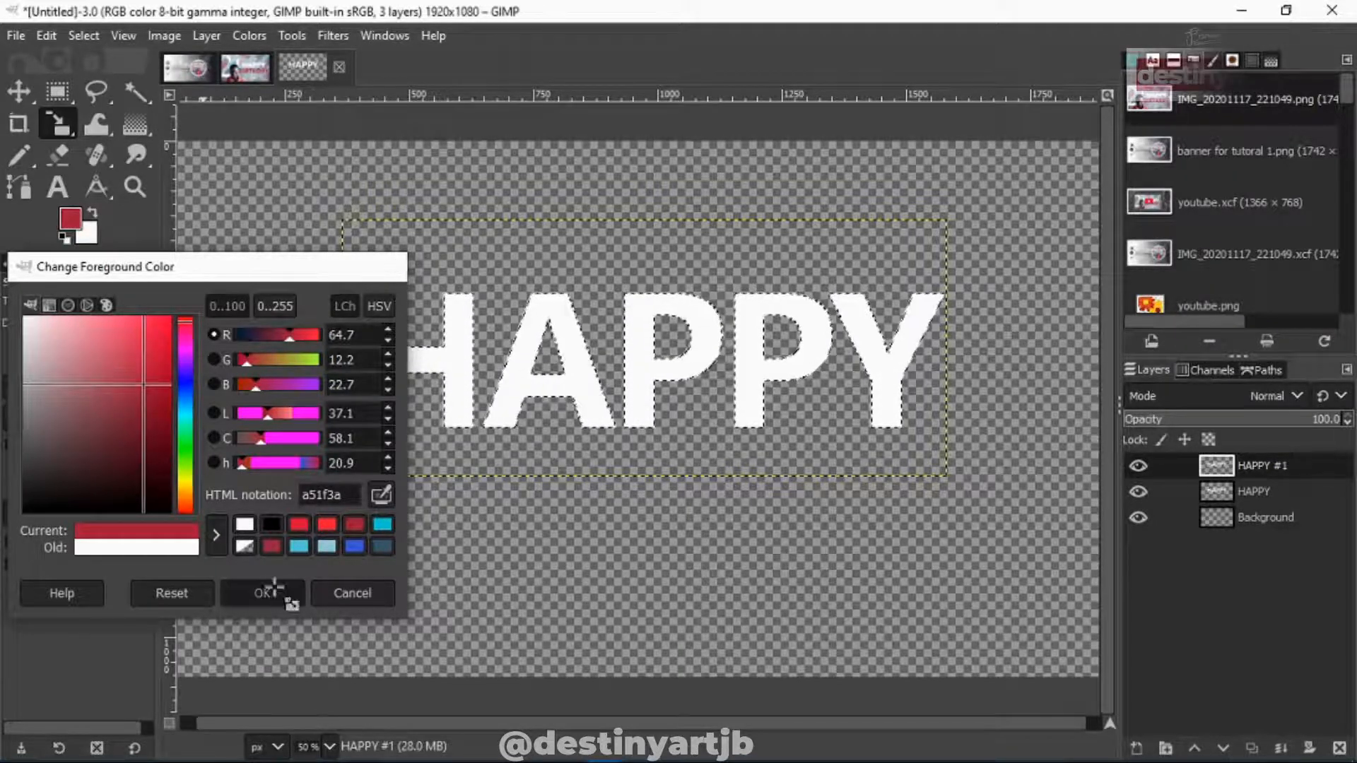
right_click(573, 379)
mouse_move(605, 436)
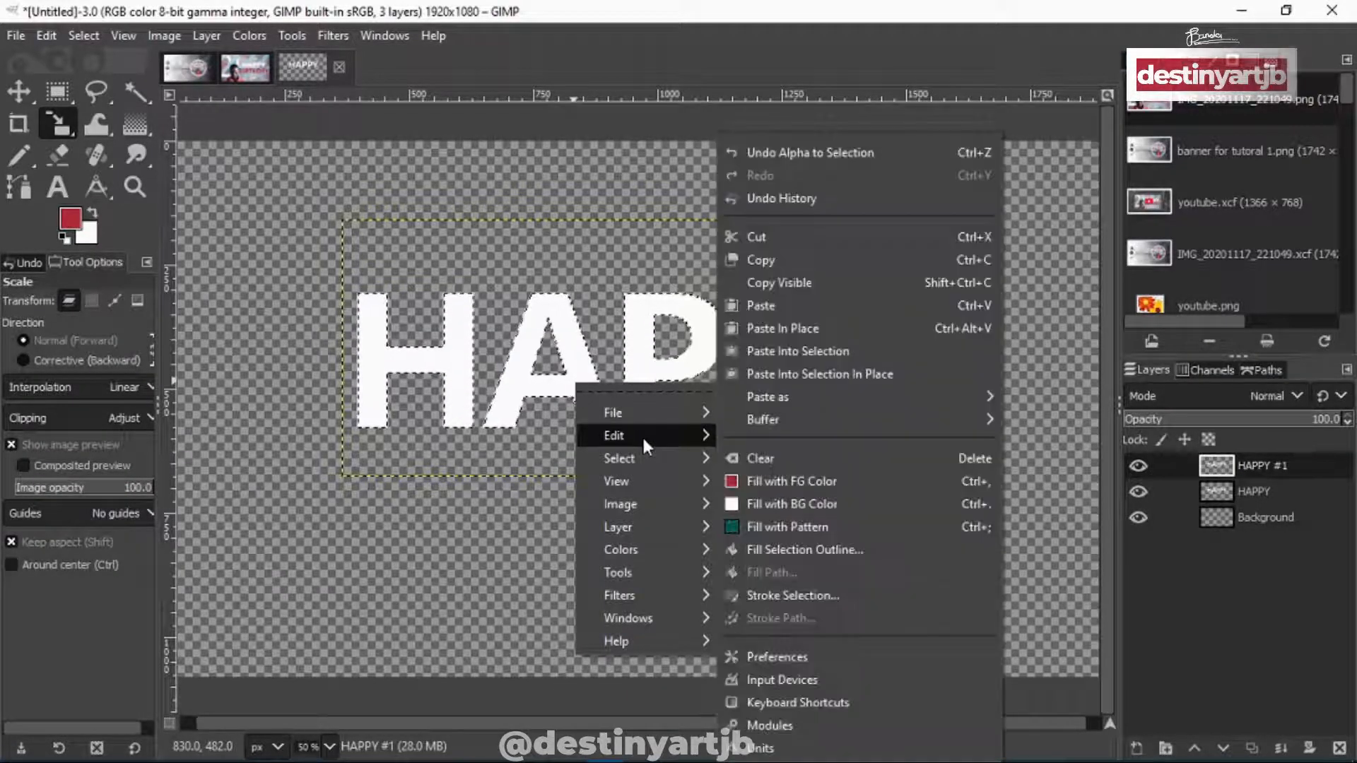
left_click(776, 480)
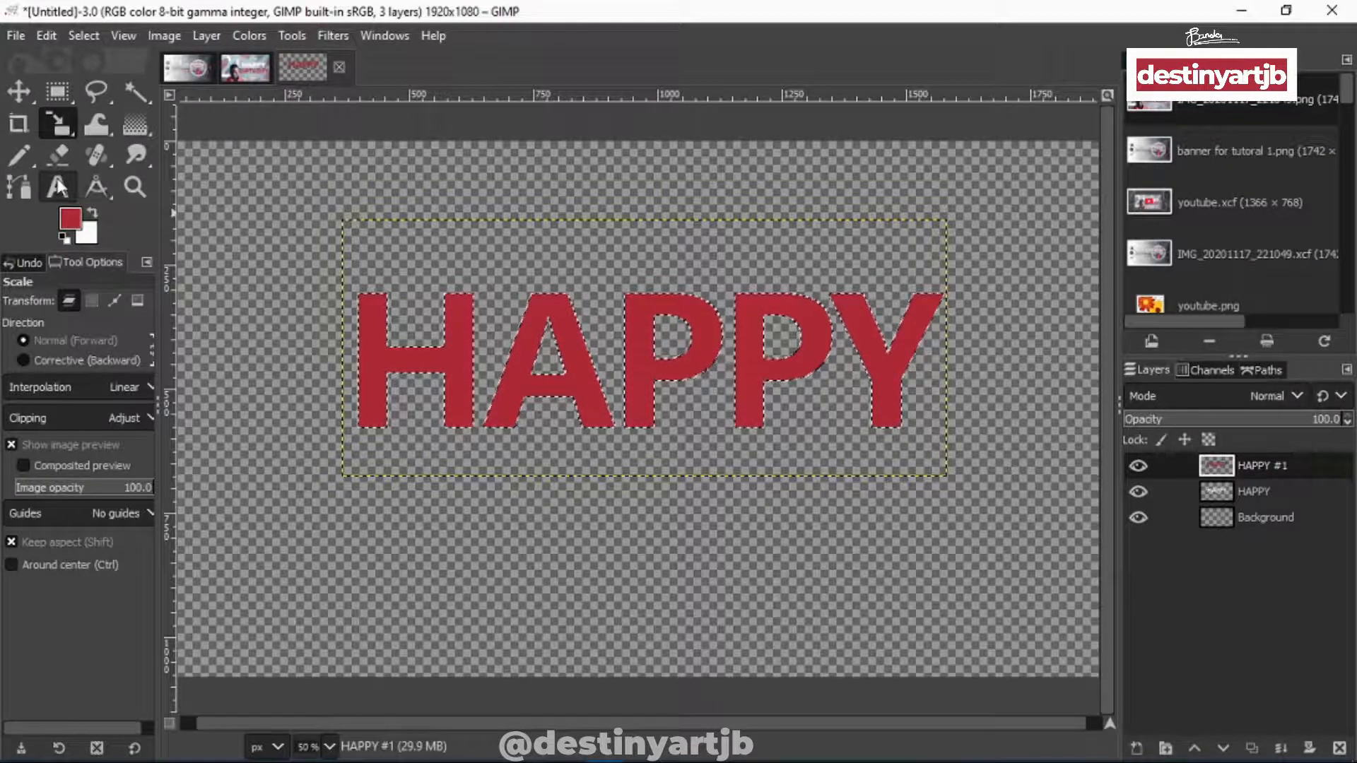
left_click(28, 177)
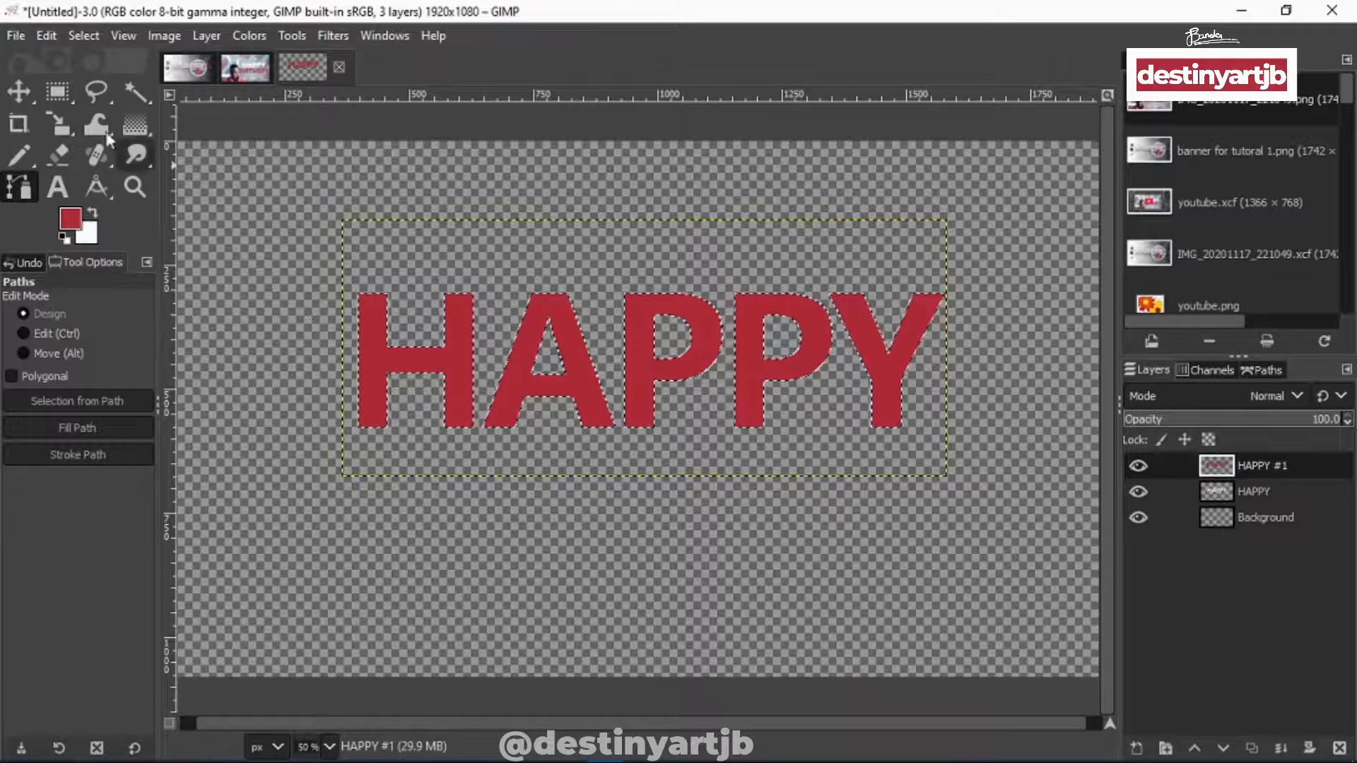
left_click(92, 35)
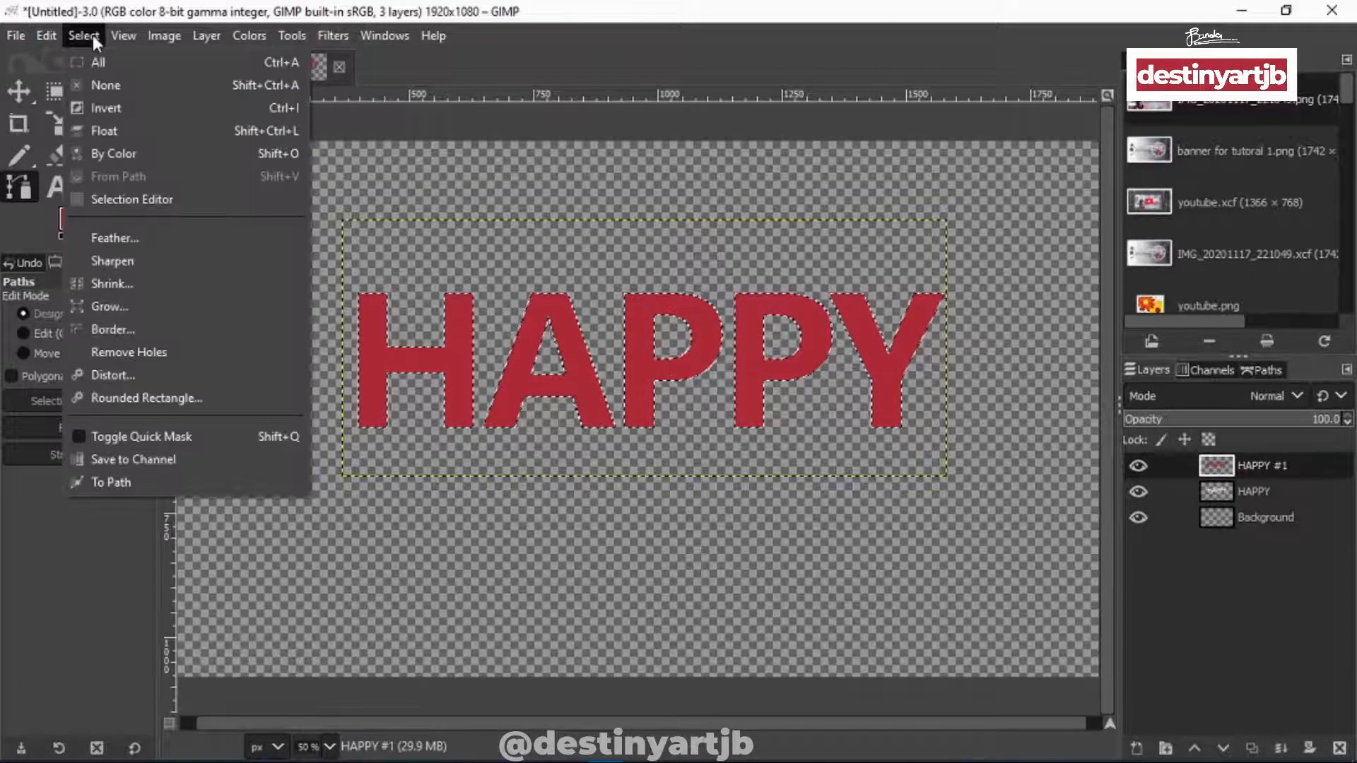
left_click(111, 83)
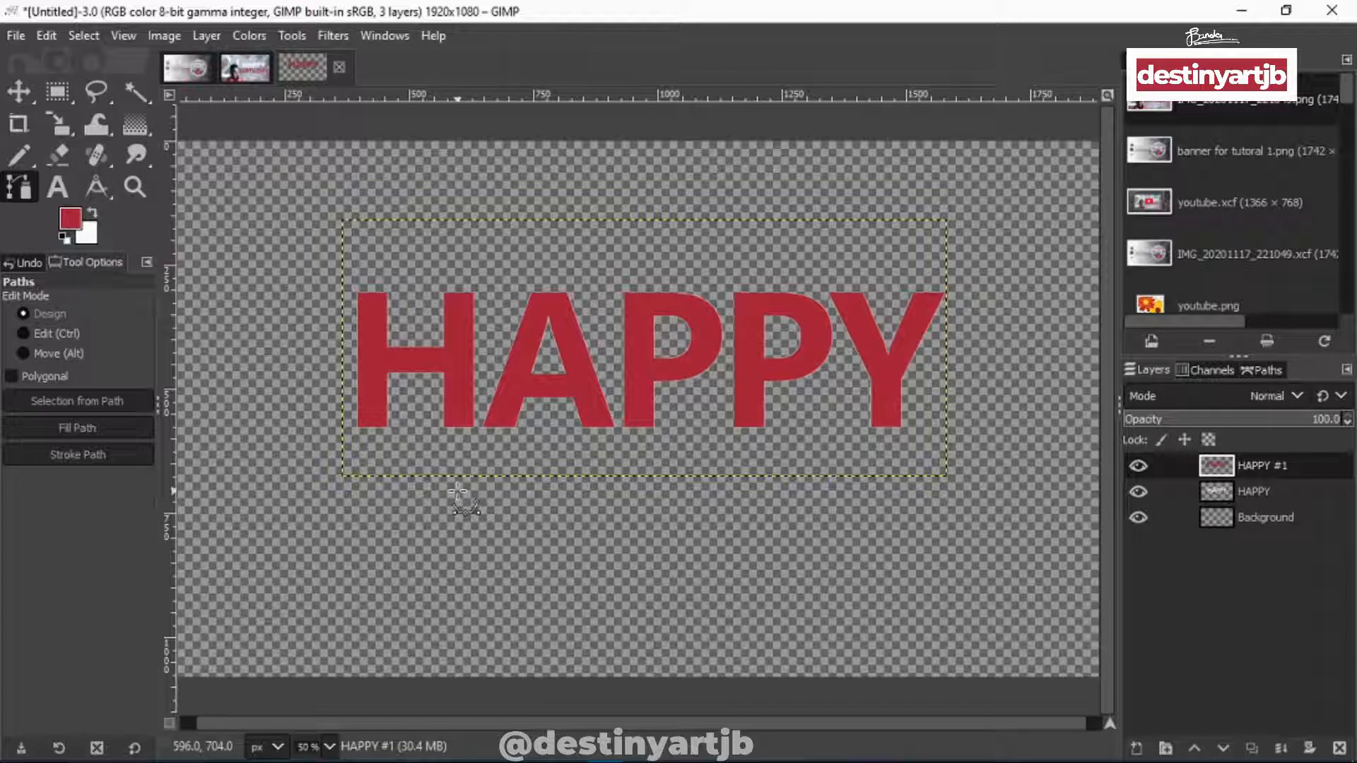
Draw a closed four-point path as a slanted band across the middle of HAPPY and turn it into a selection
left_click_drag(457, 491, 623, 499)
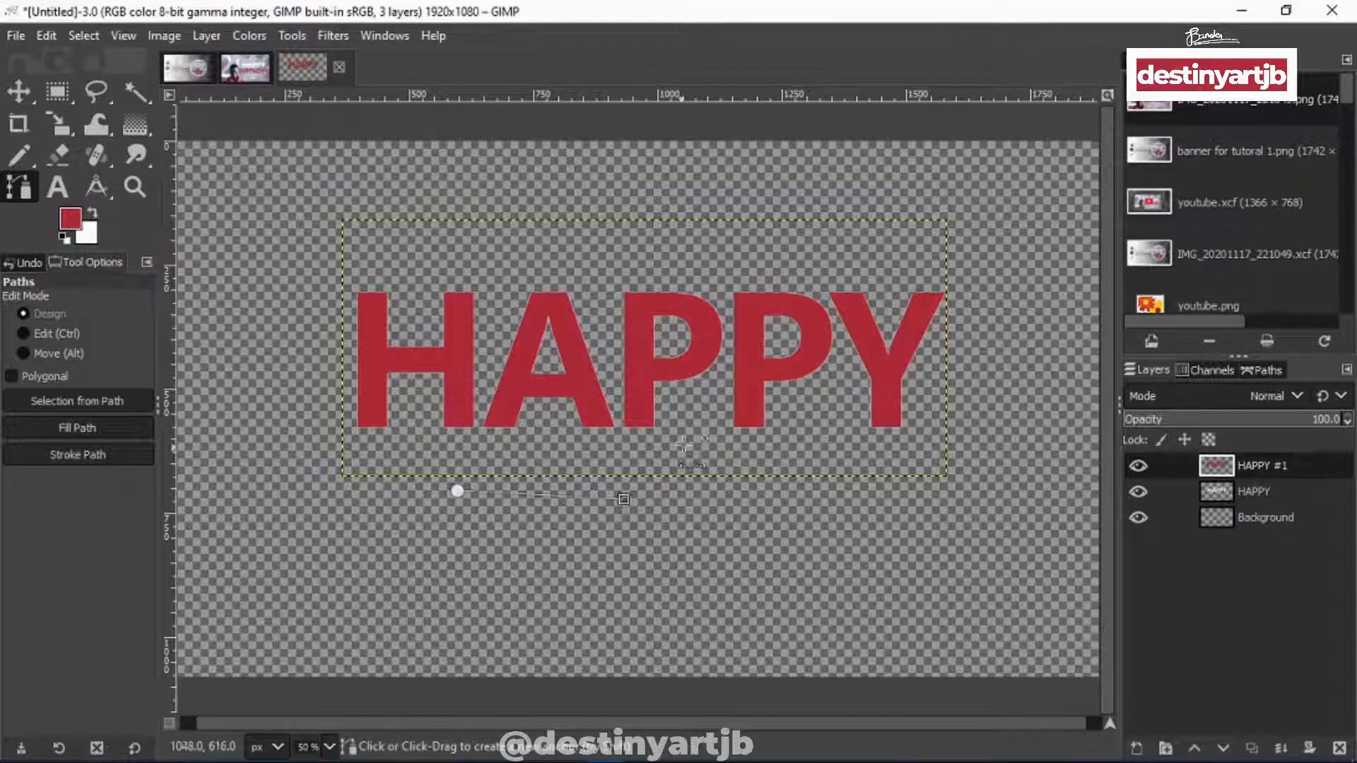
left_click(945, 191)
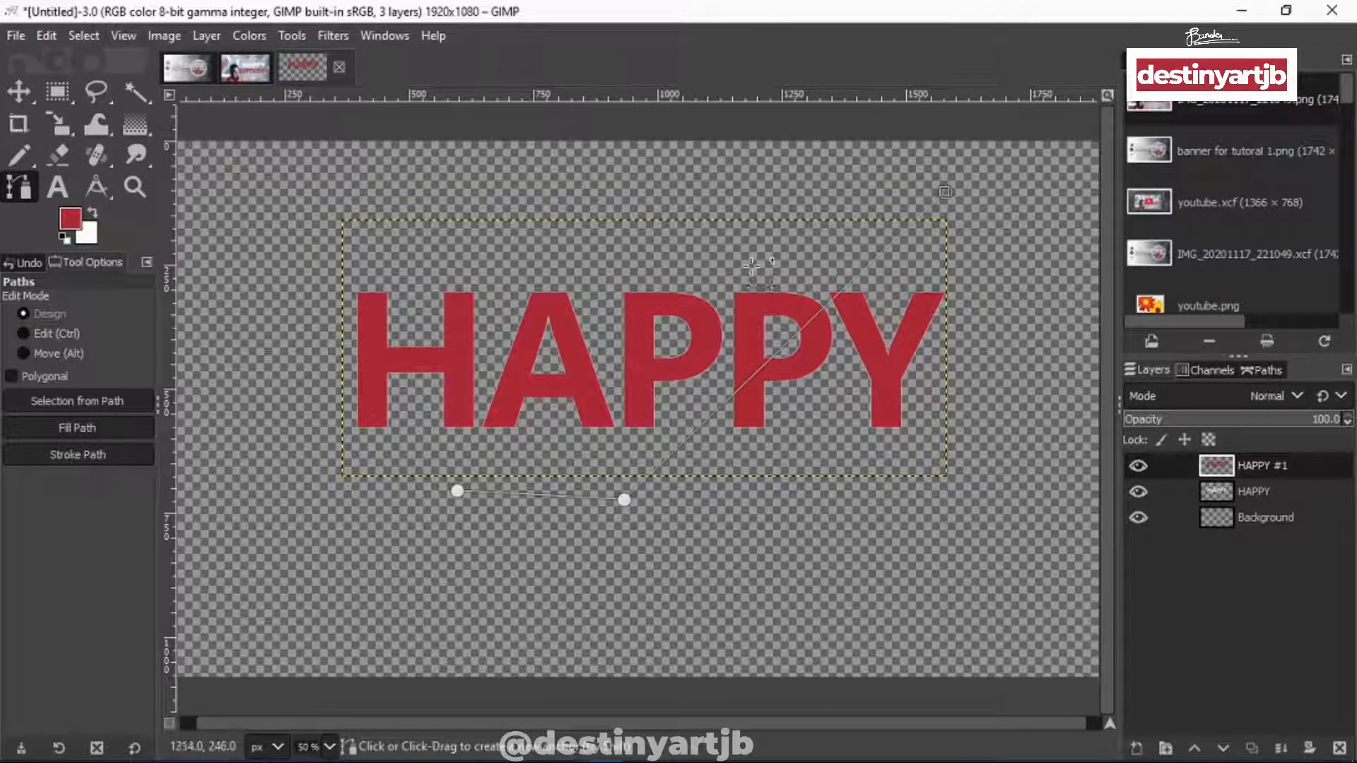
left_click(630, 201)
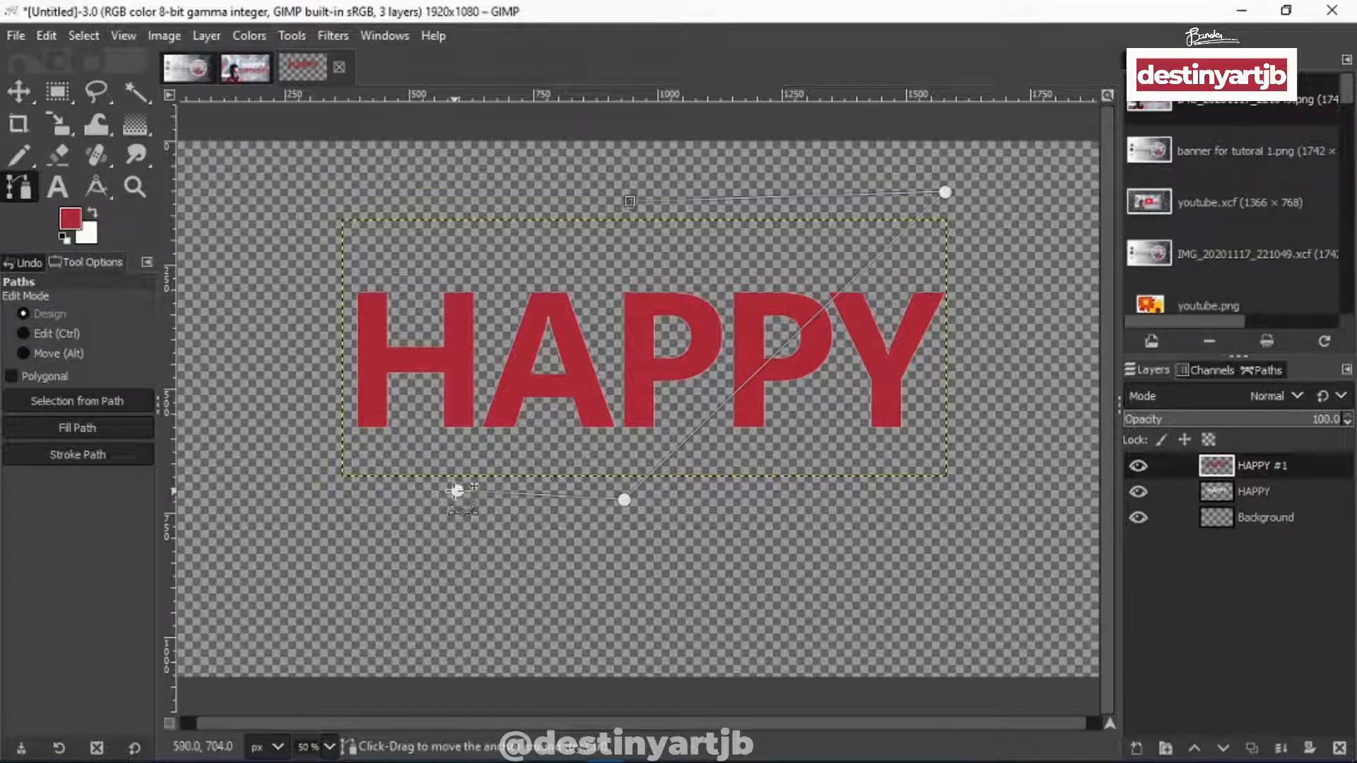
key("ctrl")
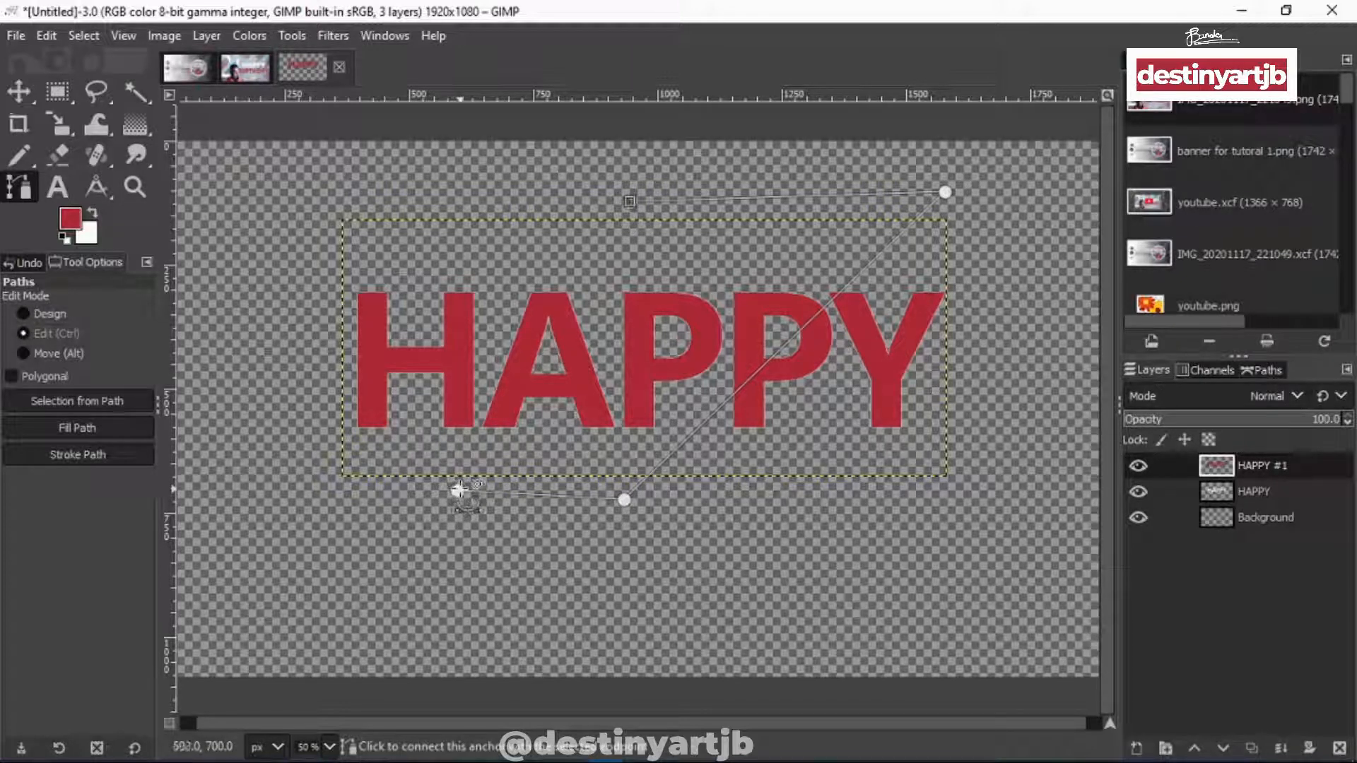
left_click(457, 490, "ctrl")
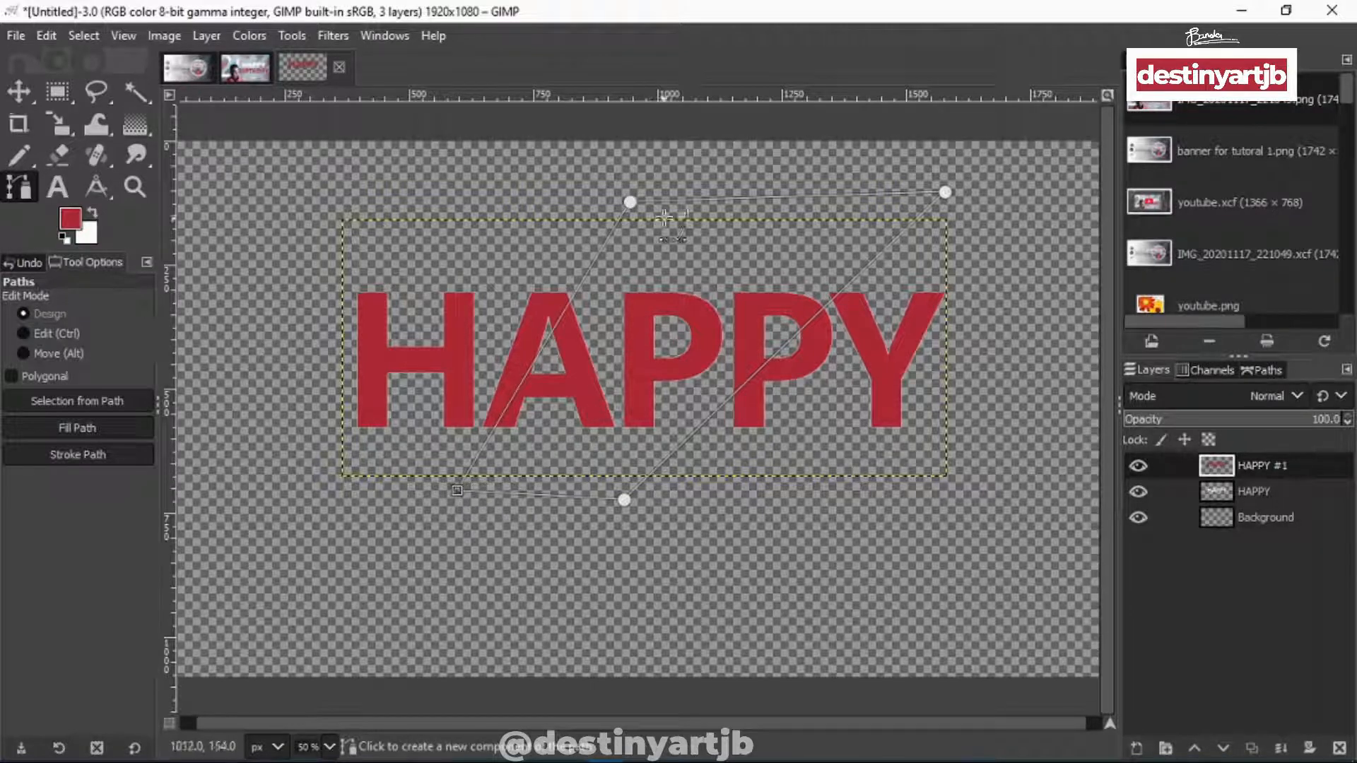
left_click_drag(630, 202, 711, 201)
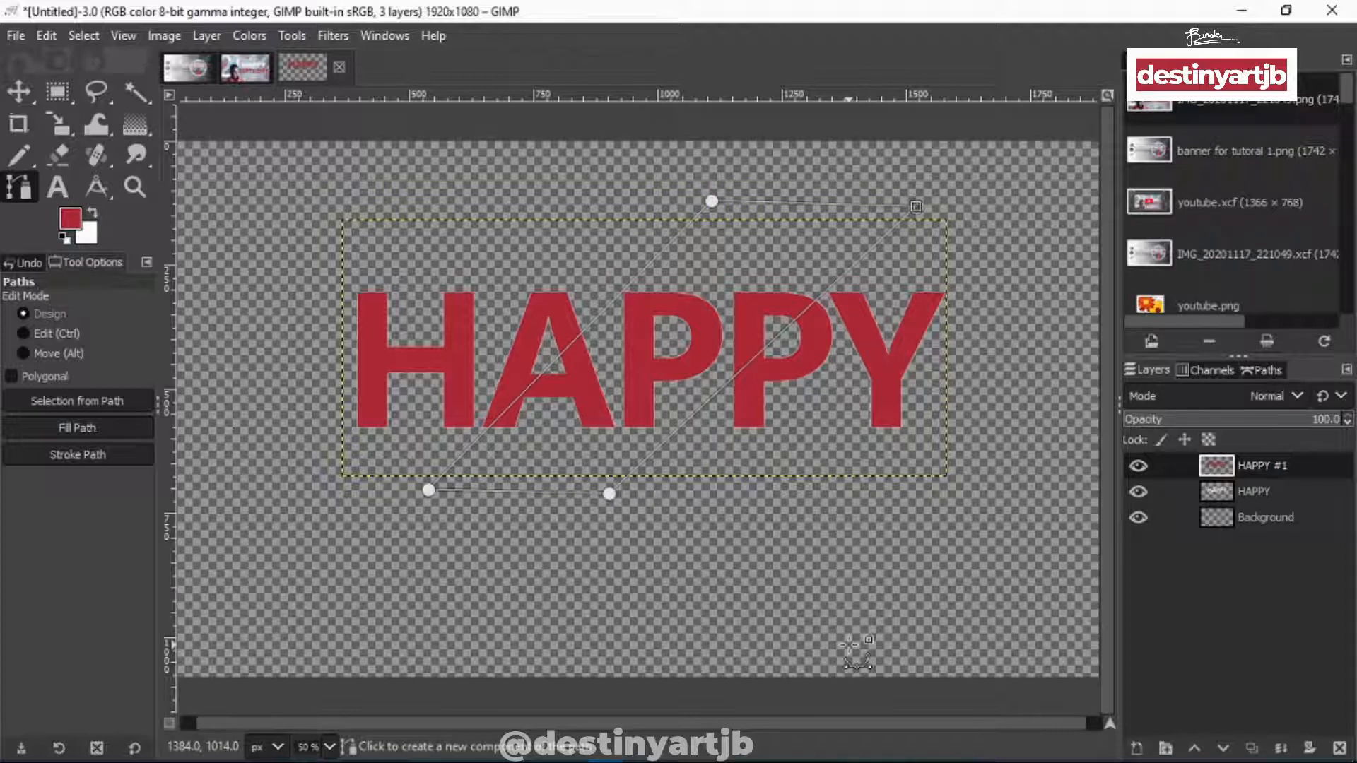
key("Return")
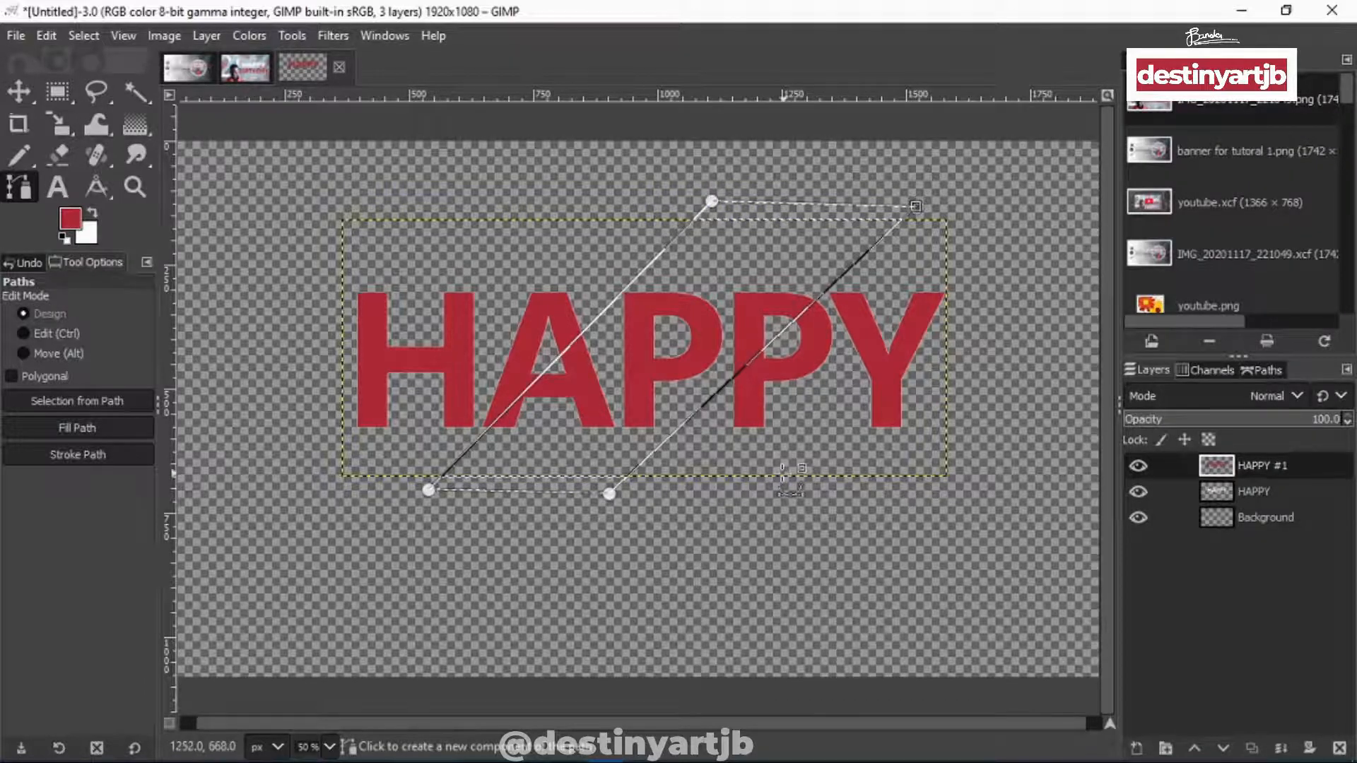
Delete the red lettering inside the slanted band on HAPPY #1, clear the selection and leave the path tool
key("ctrl+period")
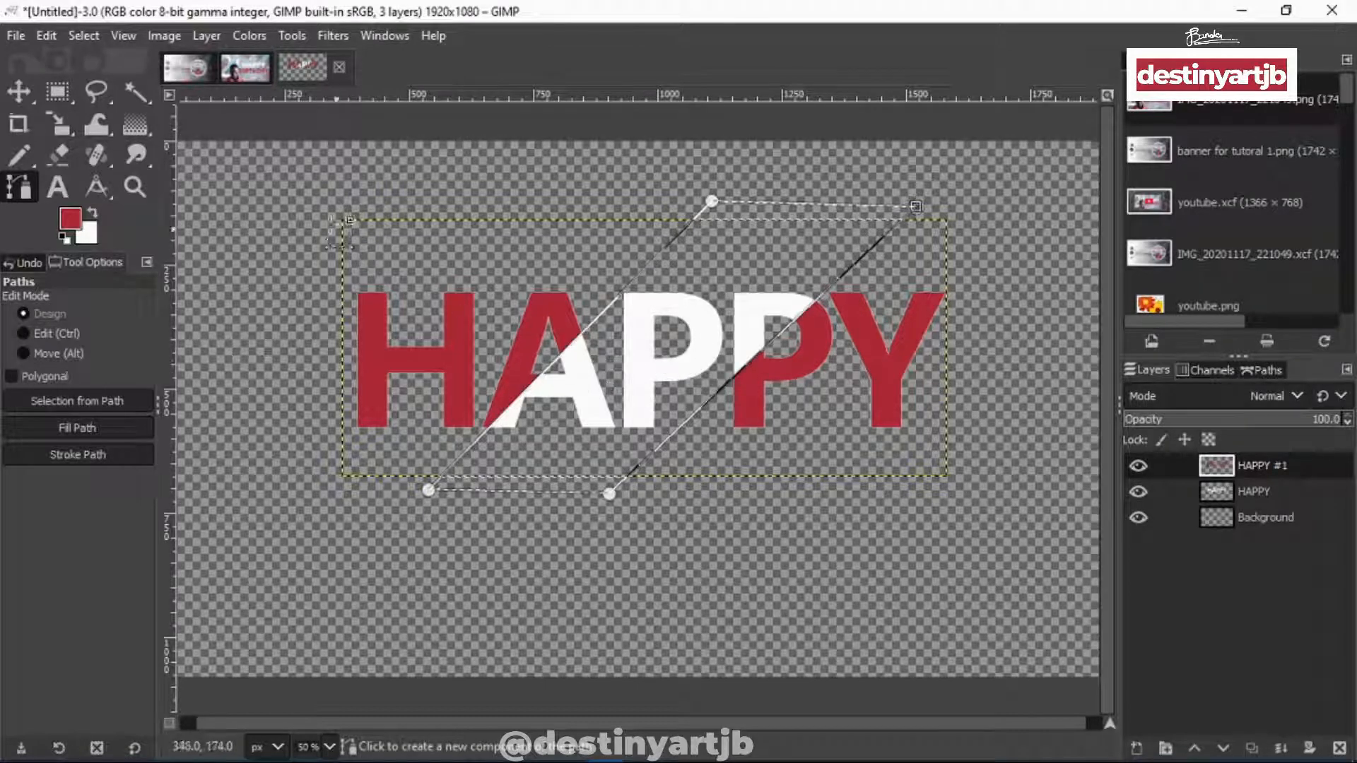
left_click(83, 35)
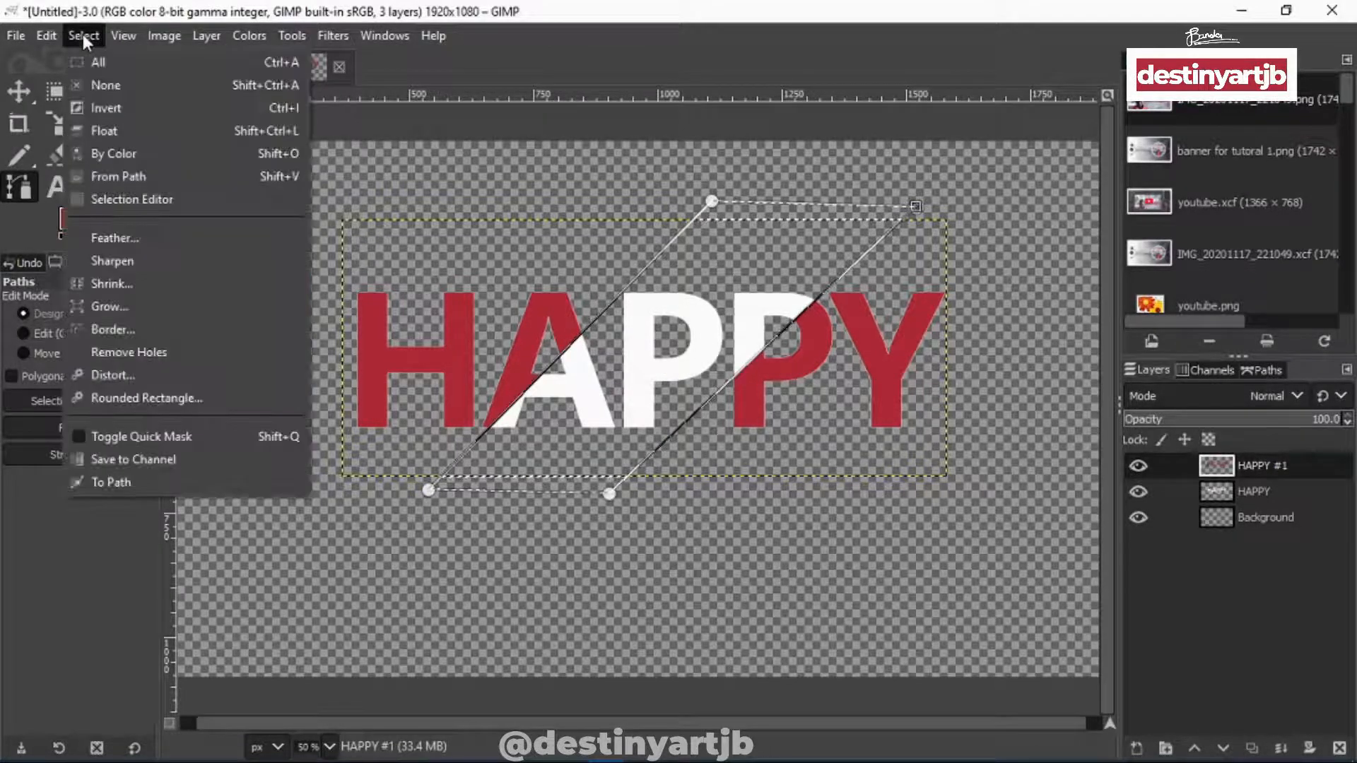
left_click(132, 80)
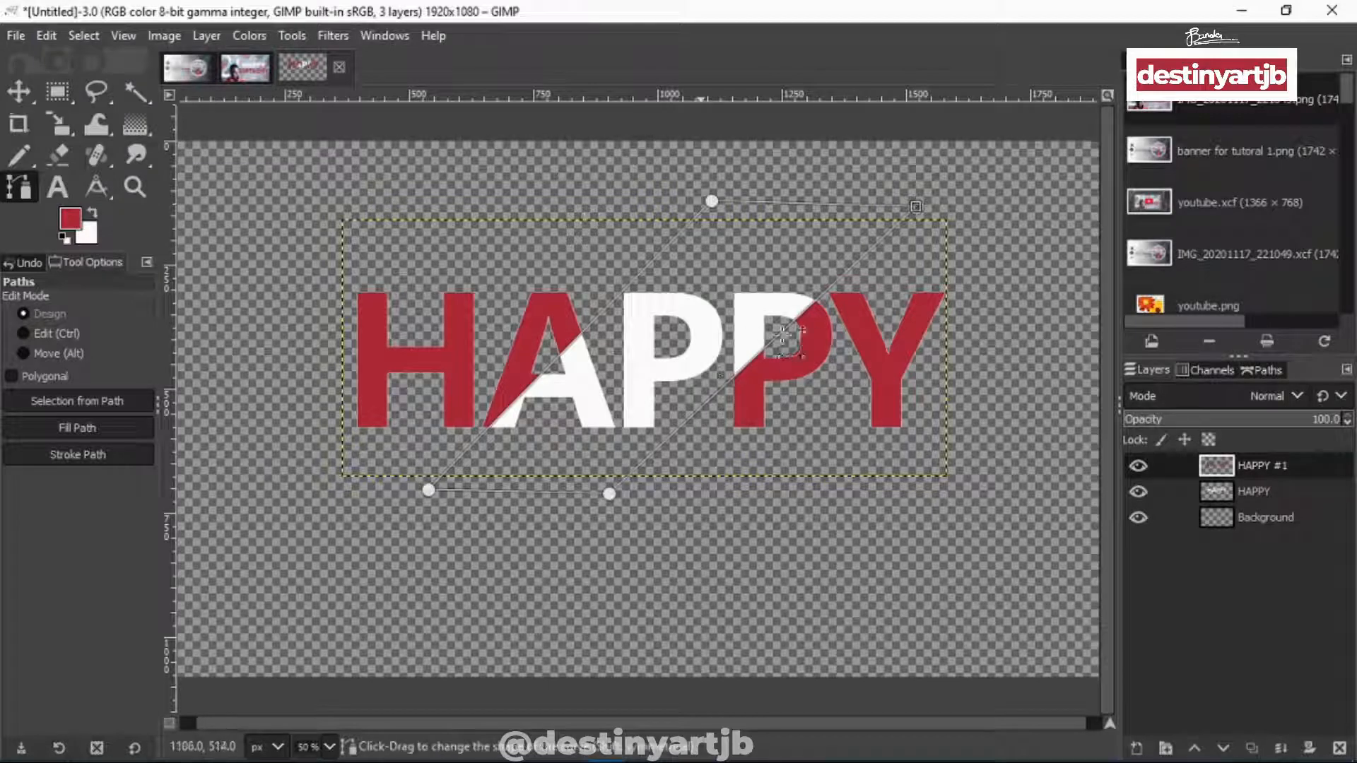
left_click(20, 94)
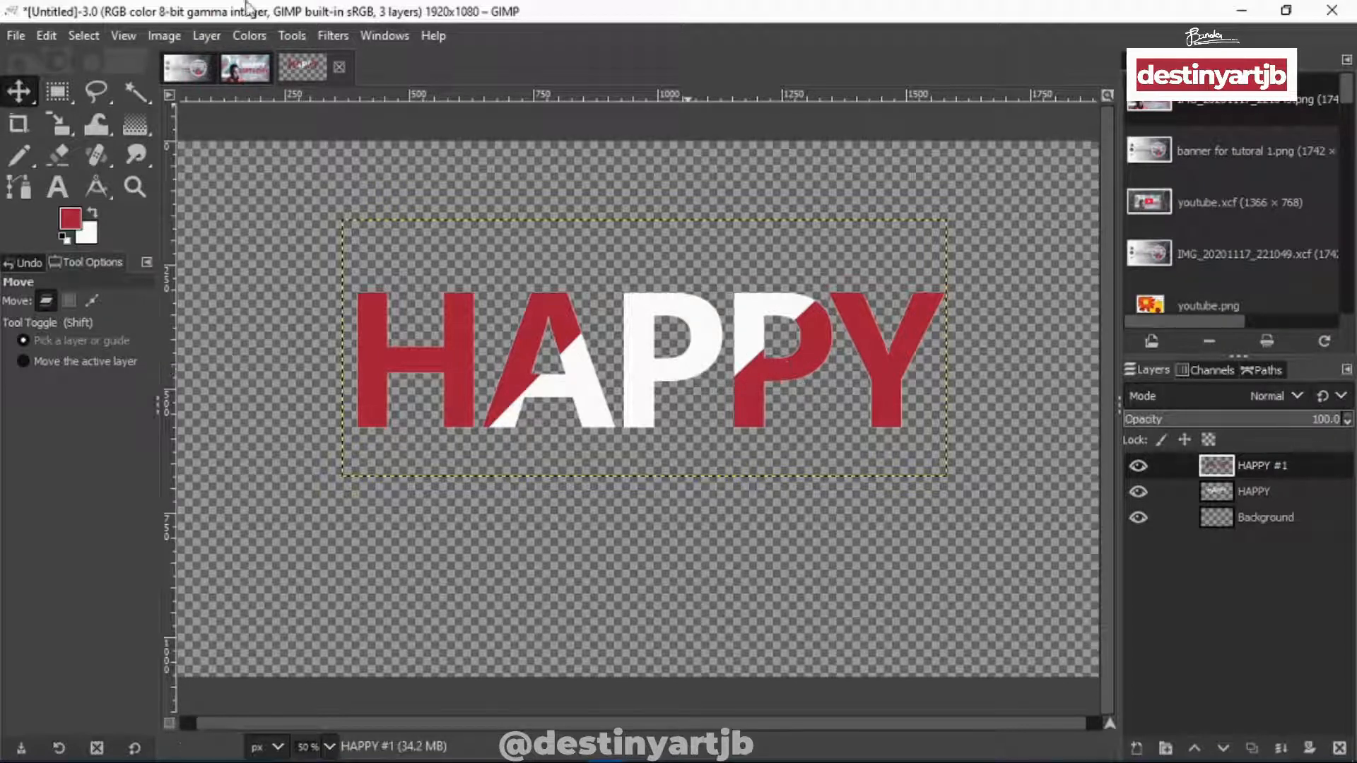
Select the remaining red letter shapes of HAPPY #1 with Alpha to Selection and shrink the selection by 7 px
right_click(1186, 463)
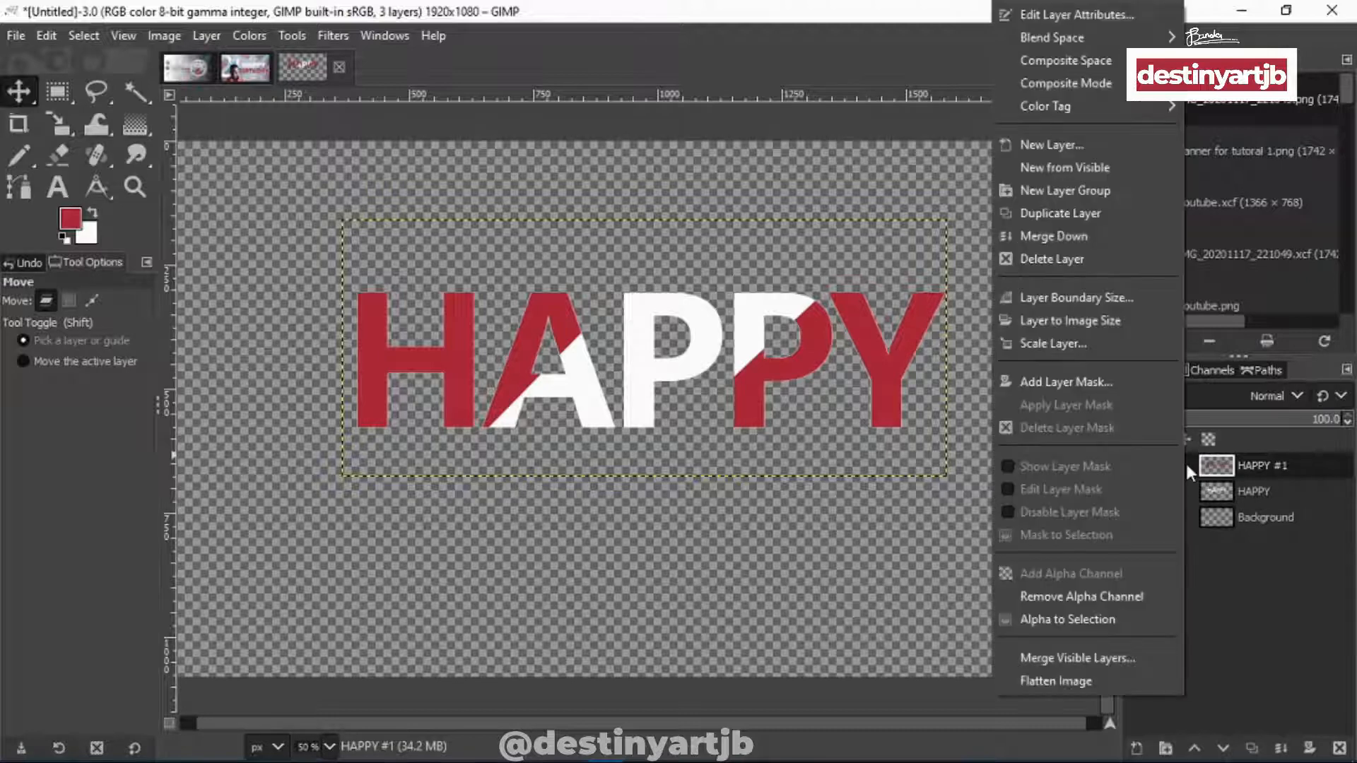
left_click(1189, 461)
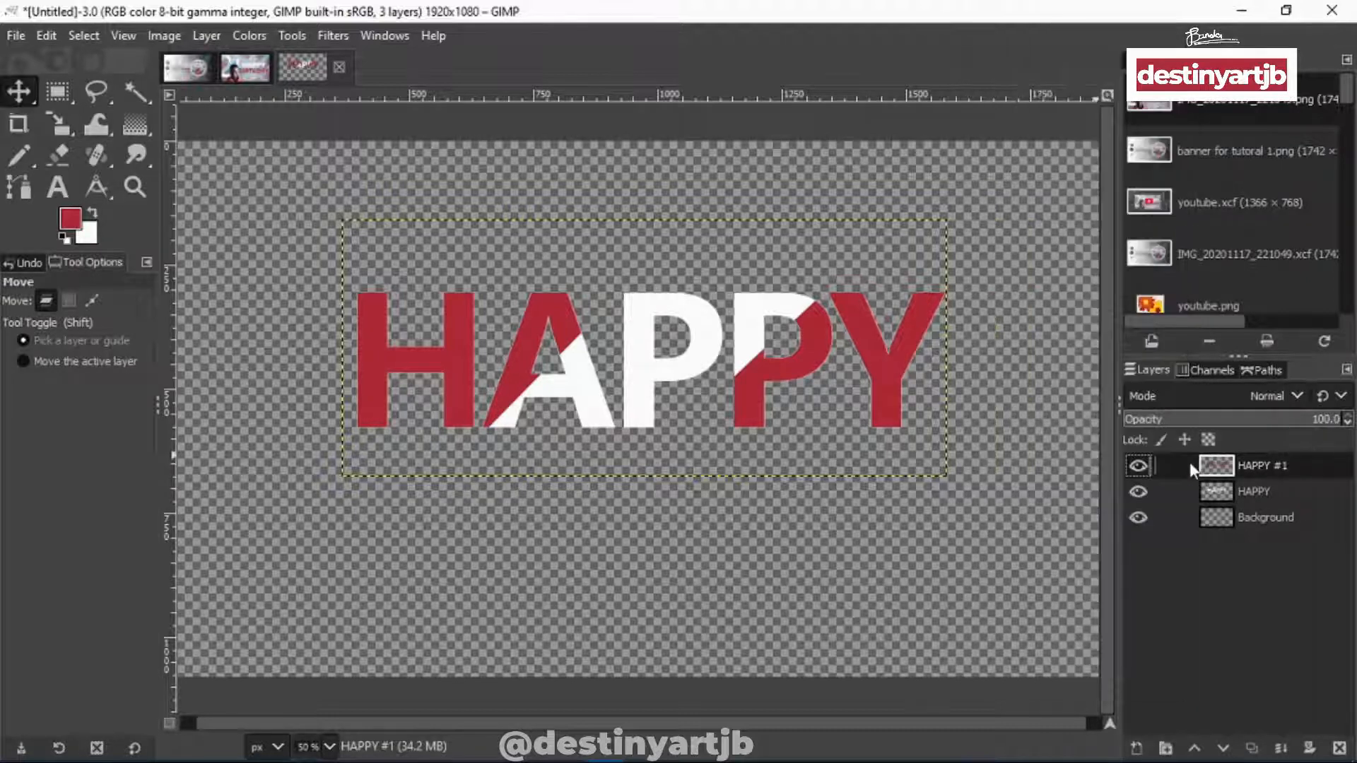
right_click(1190, 466)
left_click(1190, 465)
right_click(1190, 465)
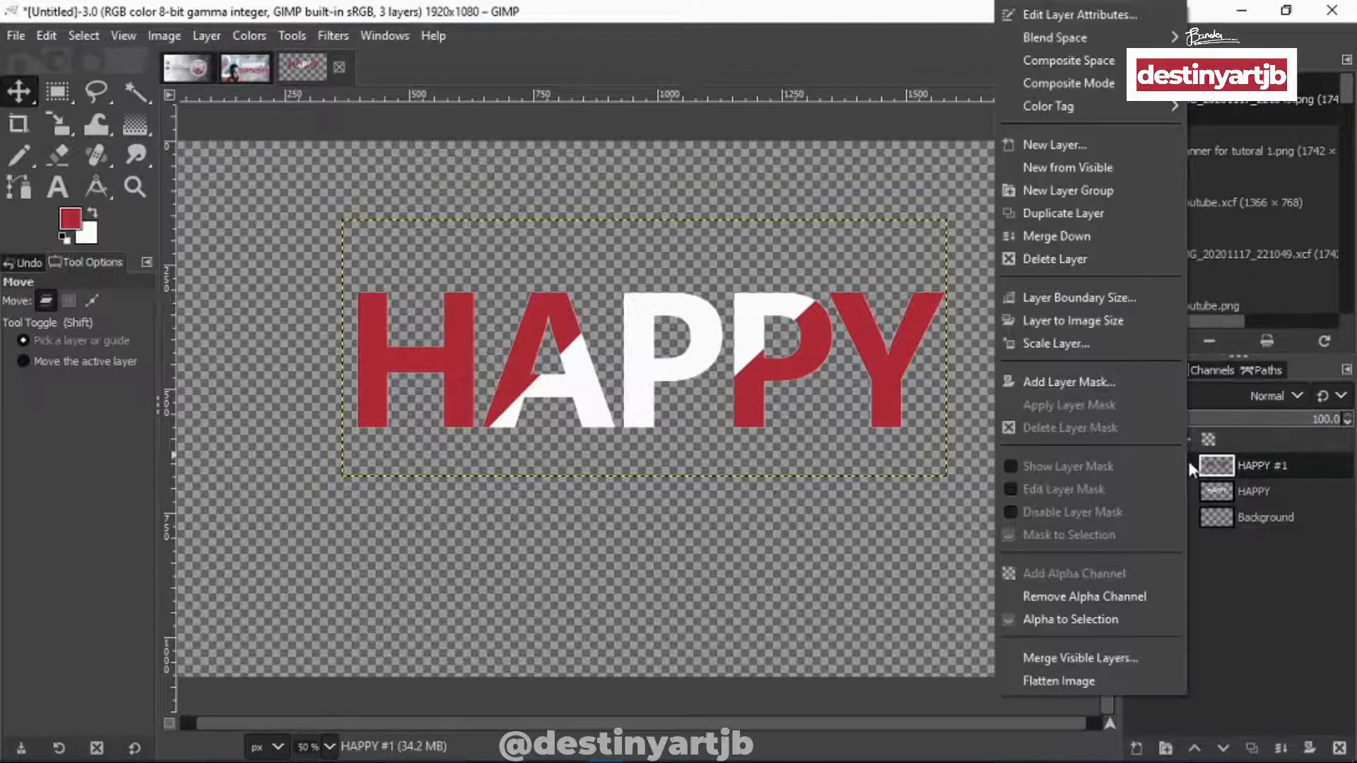
left_click(1135, 619)
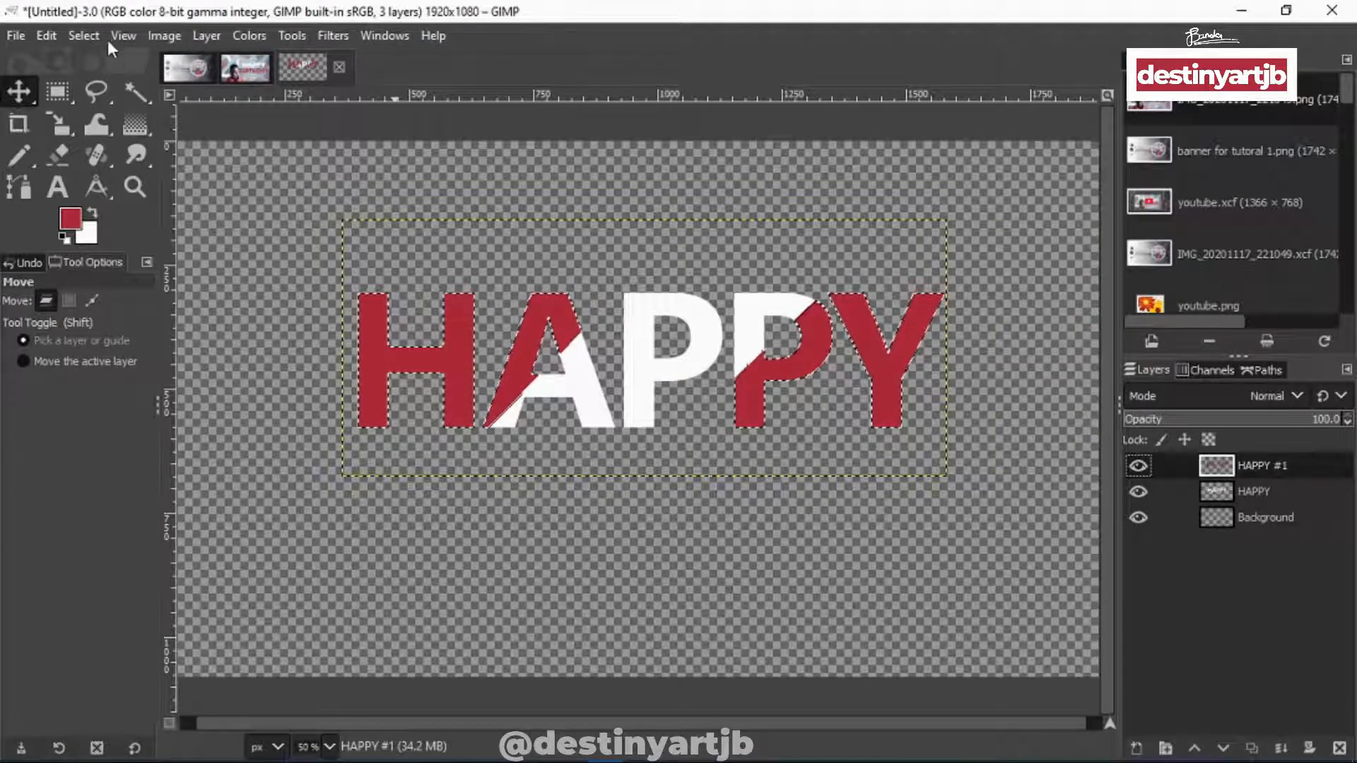
left_click(83, 29)
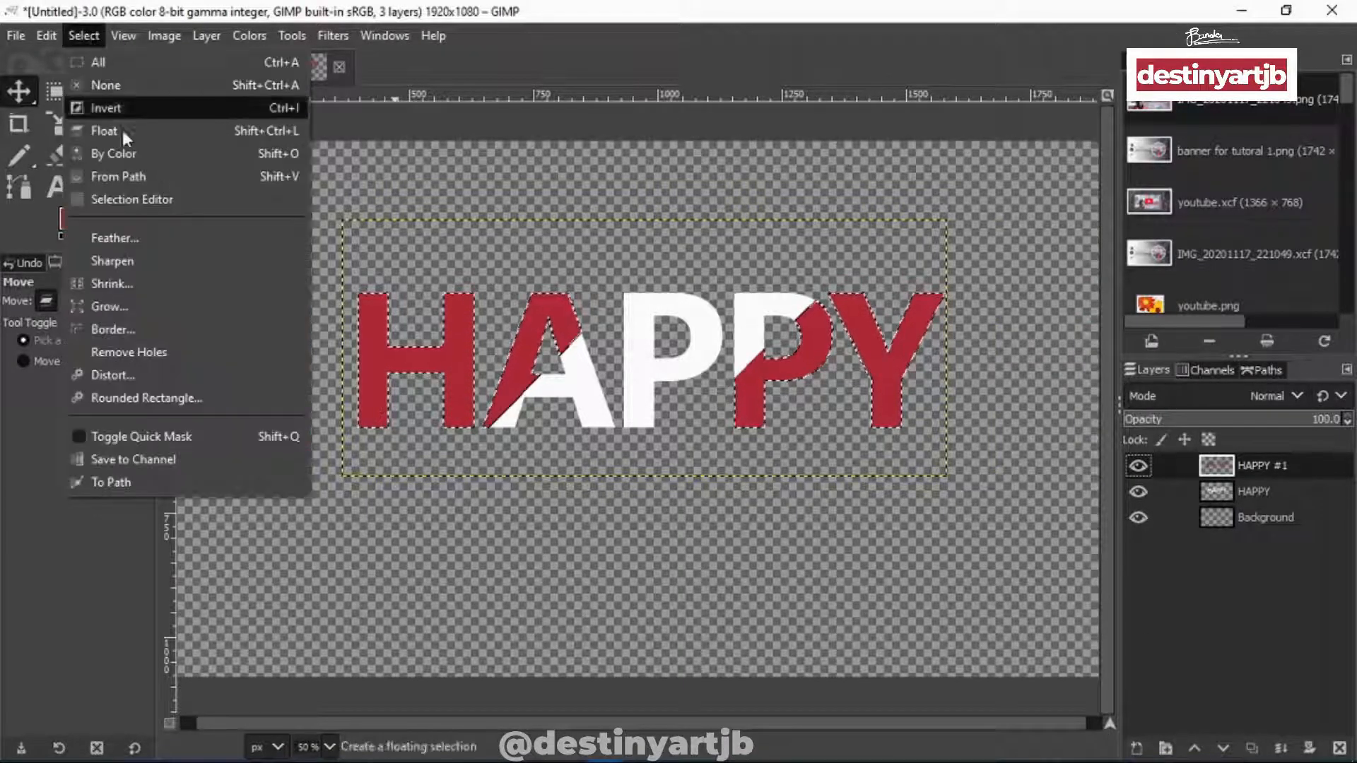
left_click(168, 283)
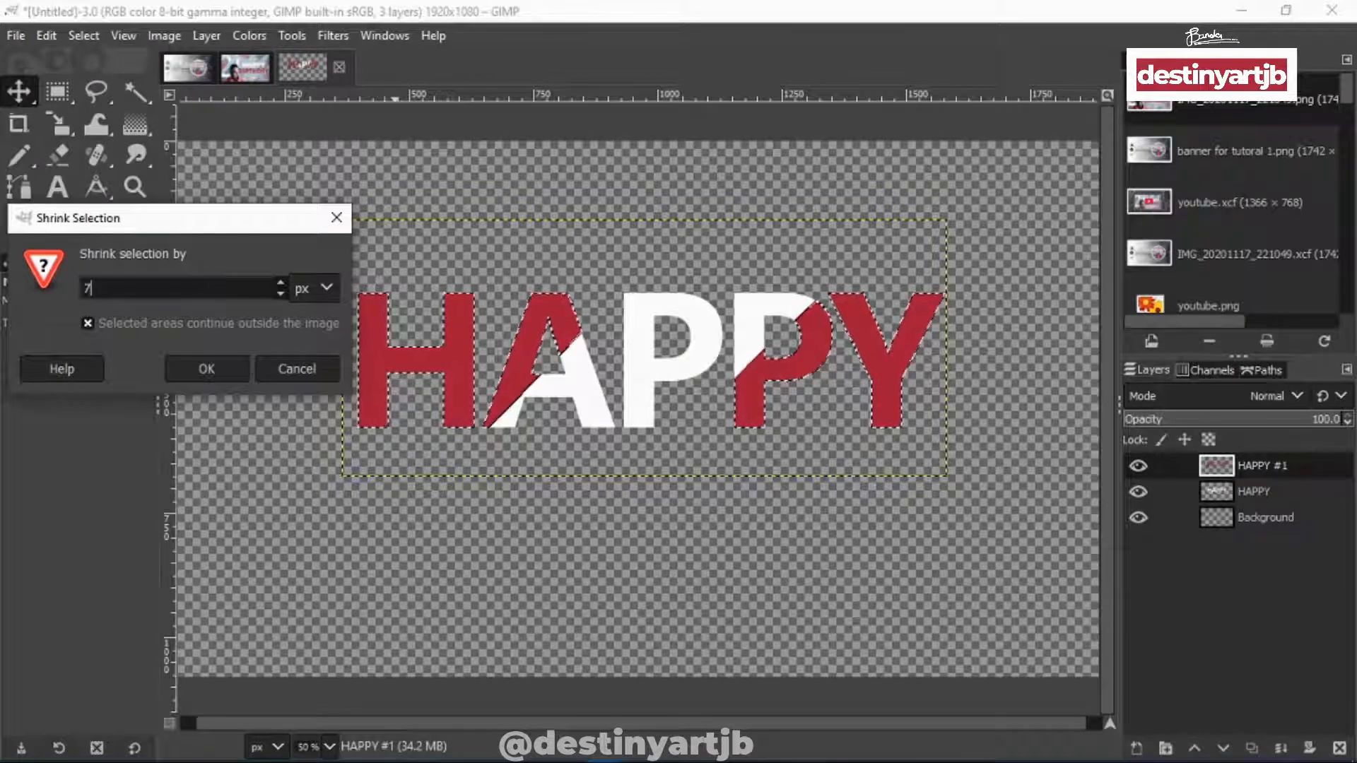
left_click(206, 368)
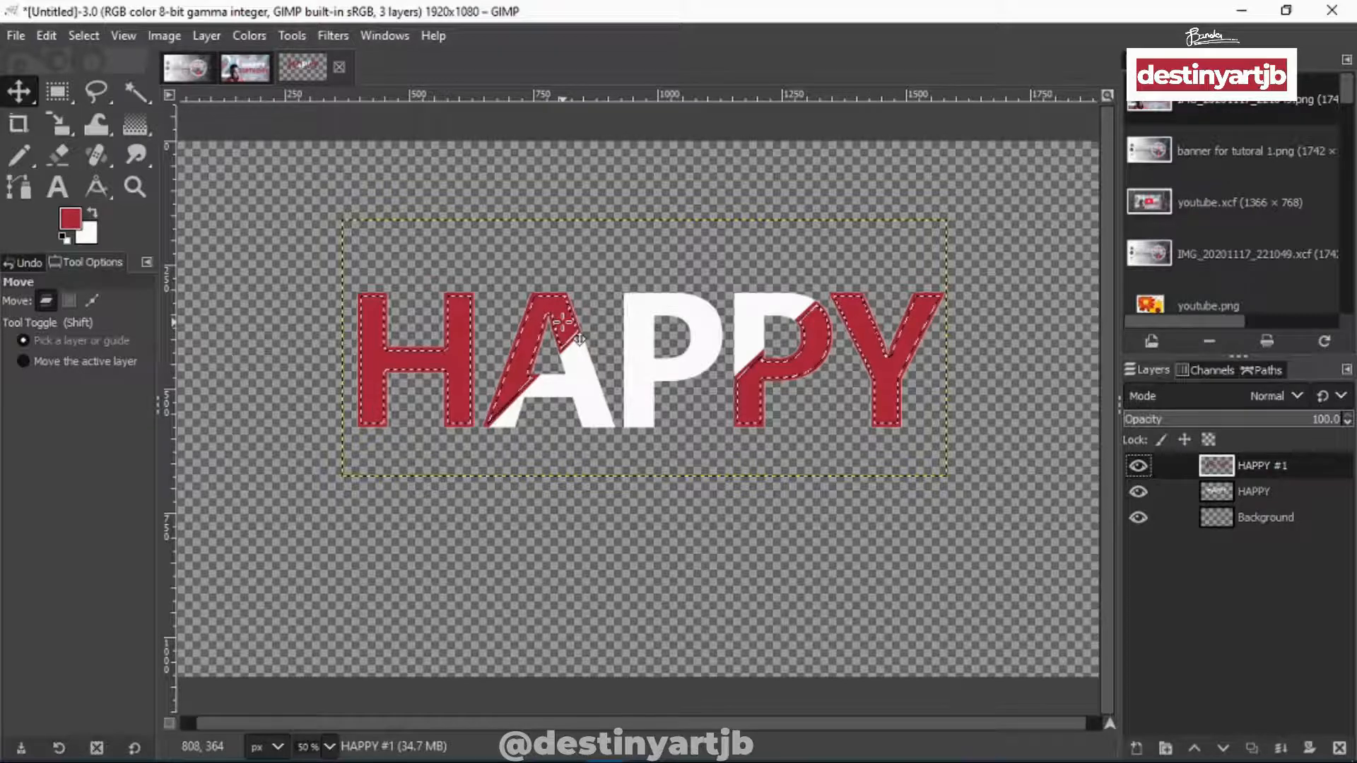
Fill the shrunken selection with the white background color, leaving a thin red outline, and clear the selection
right_click(566, 315)
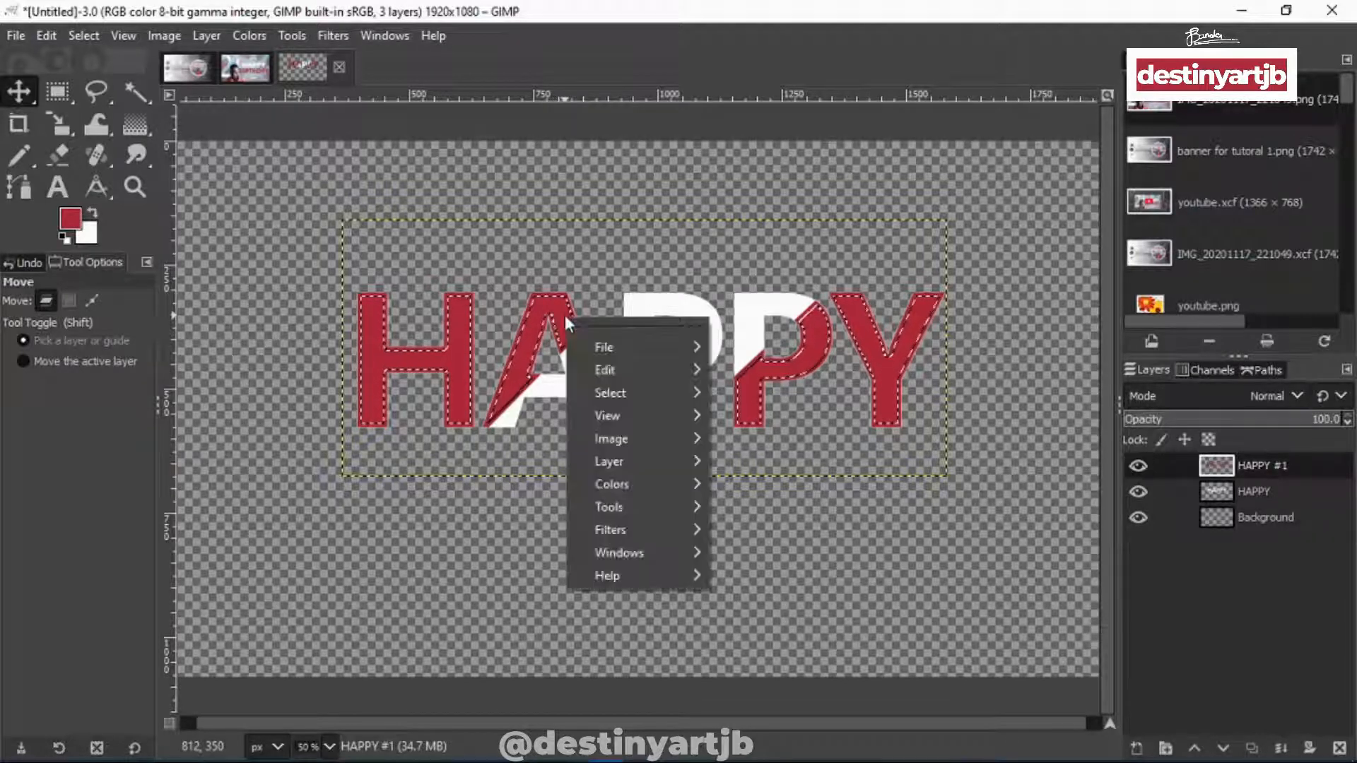
mouse_move(614, 368)
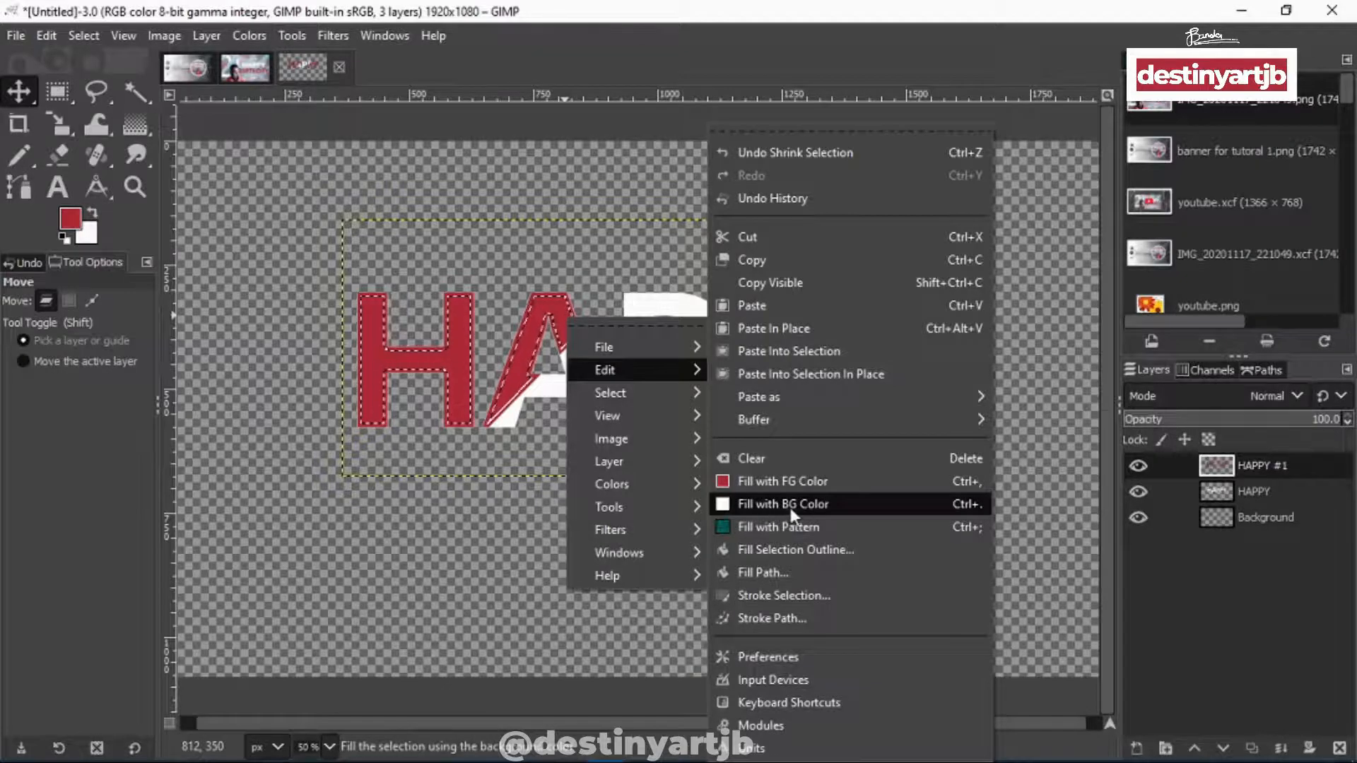
left_click(814, 505)
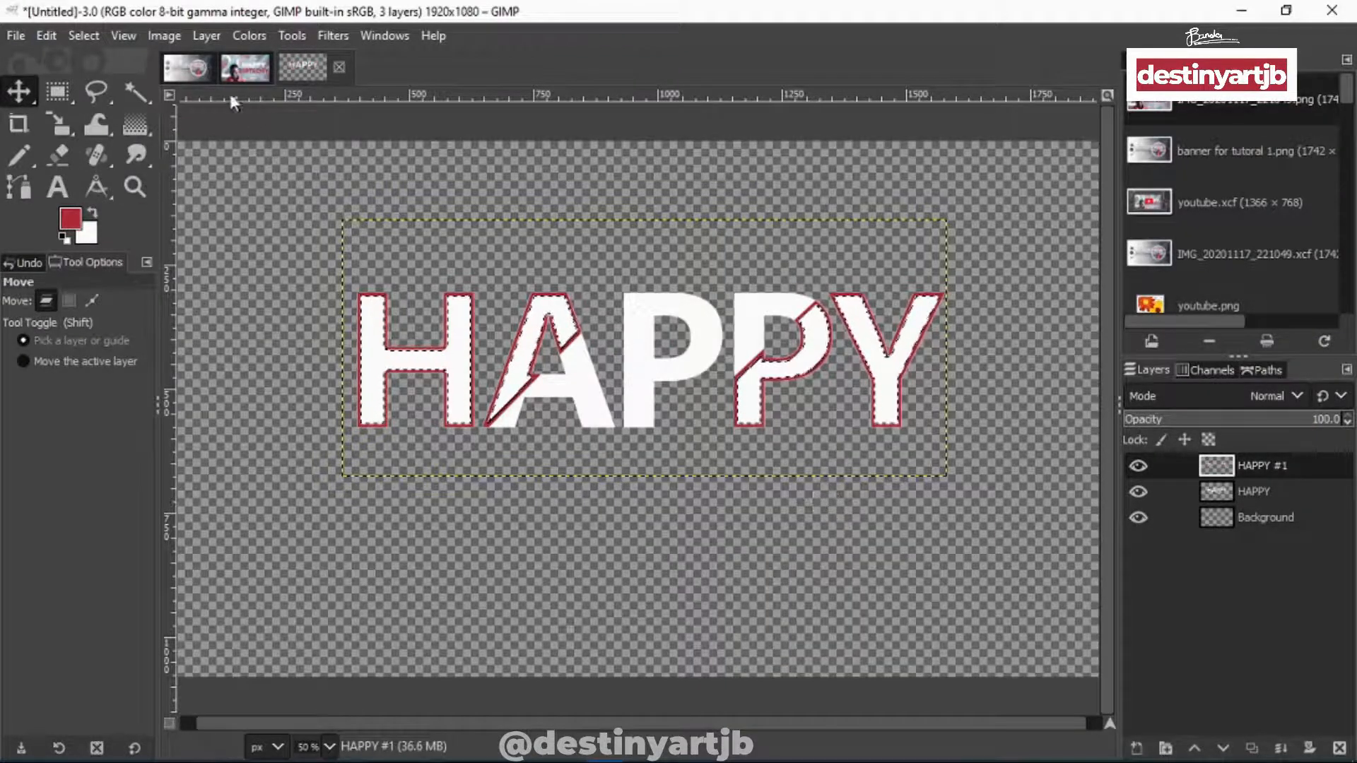
left_click(47, 33)
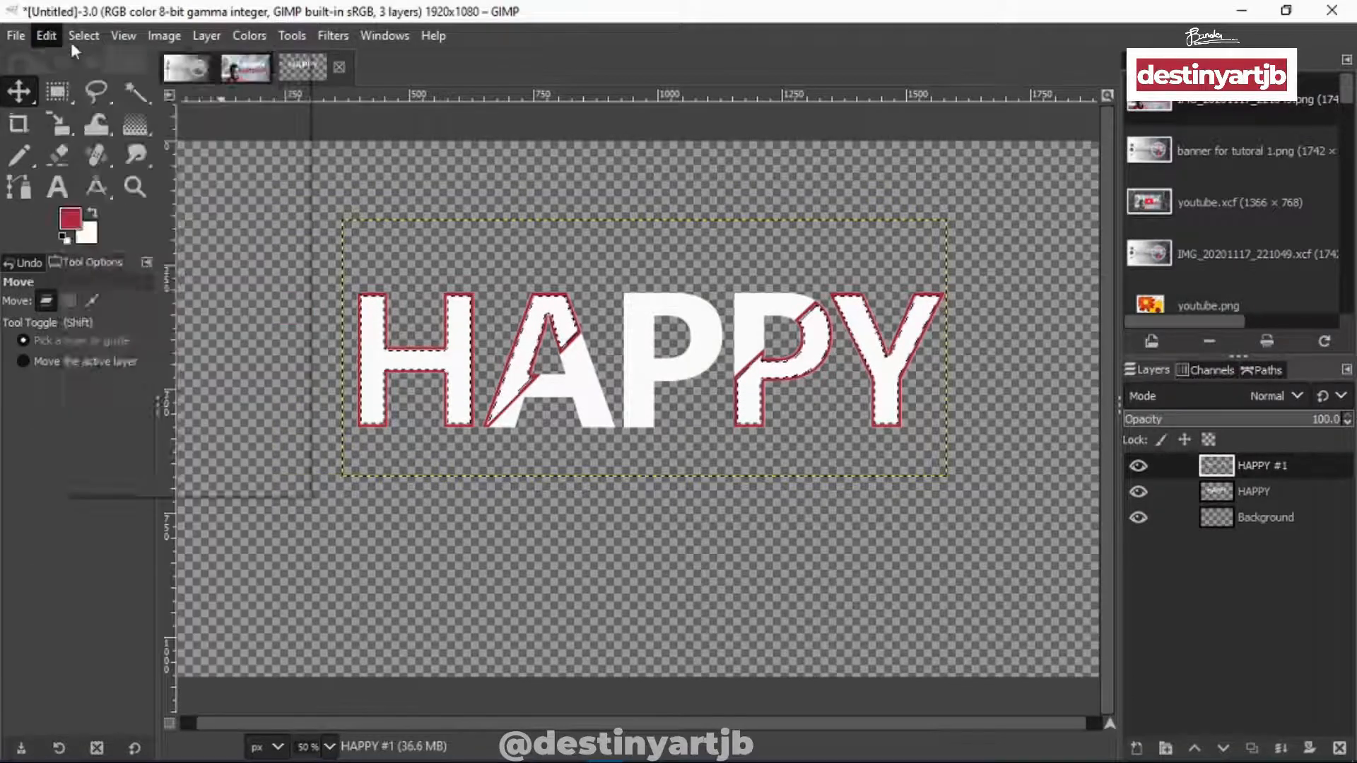
mouse_move(89, 37)
left_click(108, 84)
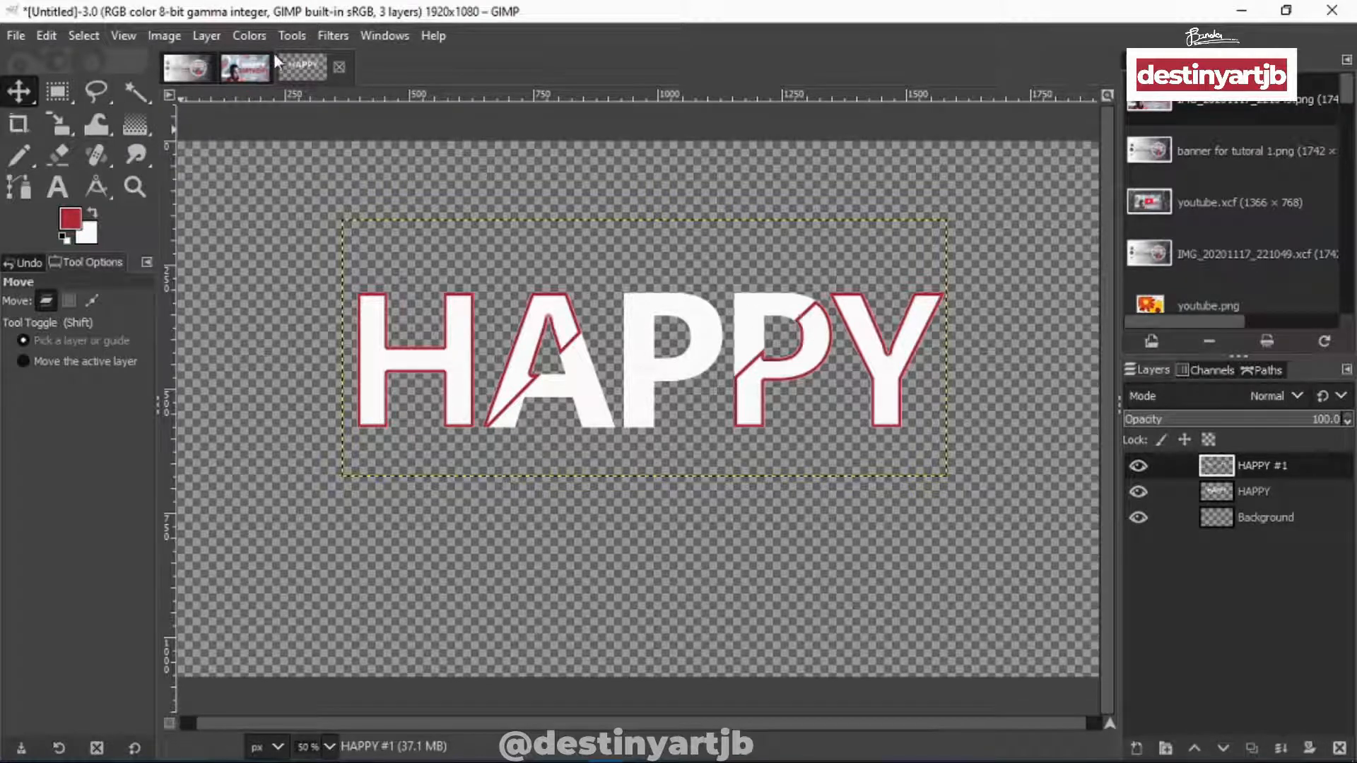
Compare the HAPPY lettering with the finished birthday banner image and return to the lettering canvas
left_click(247, 67)
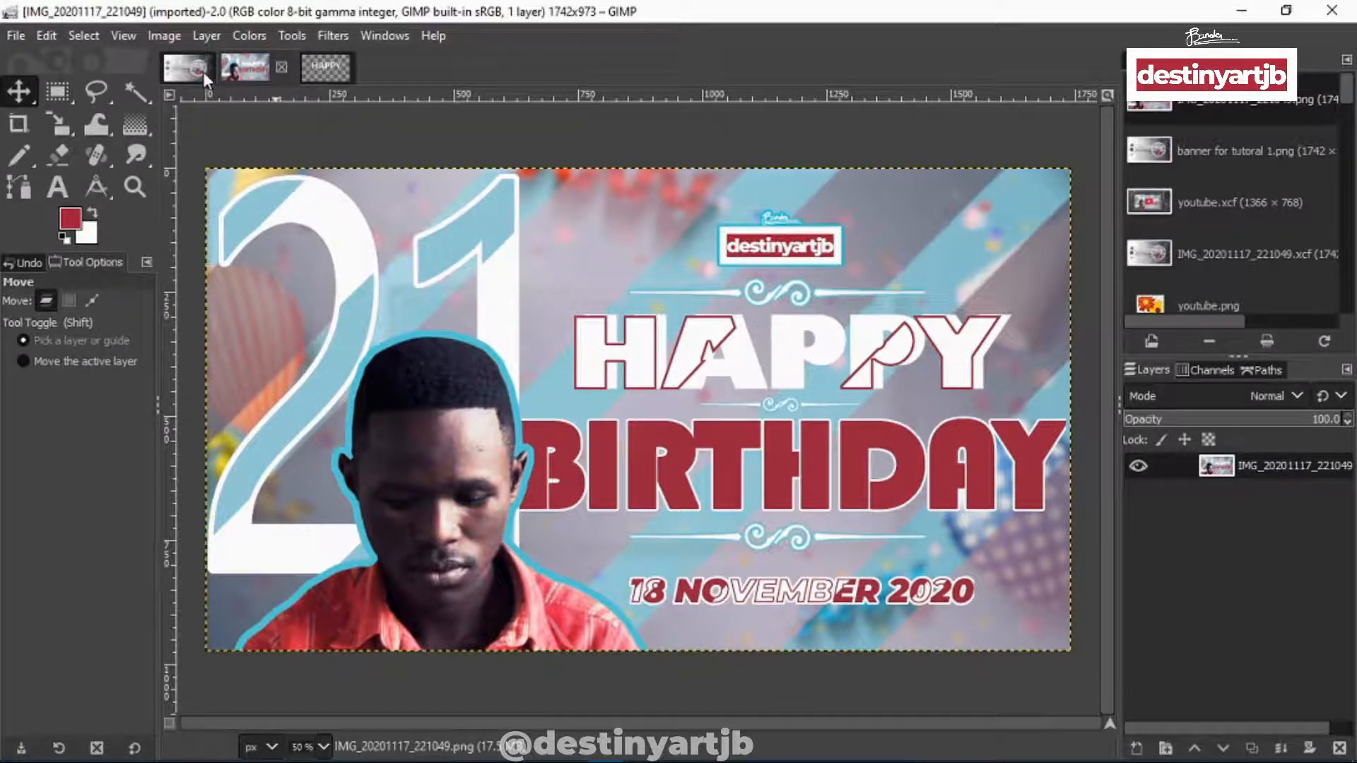
left_click(332, 74)
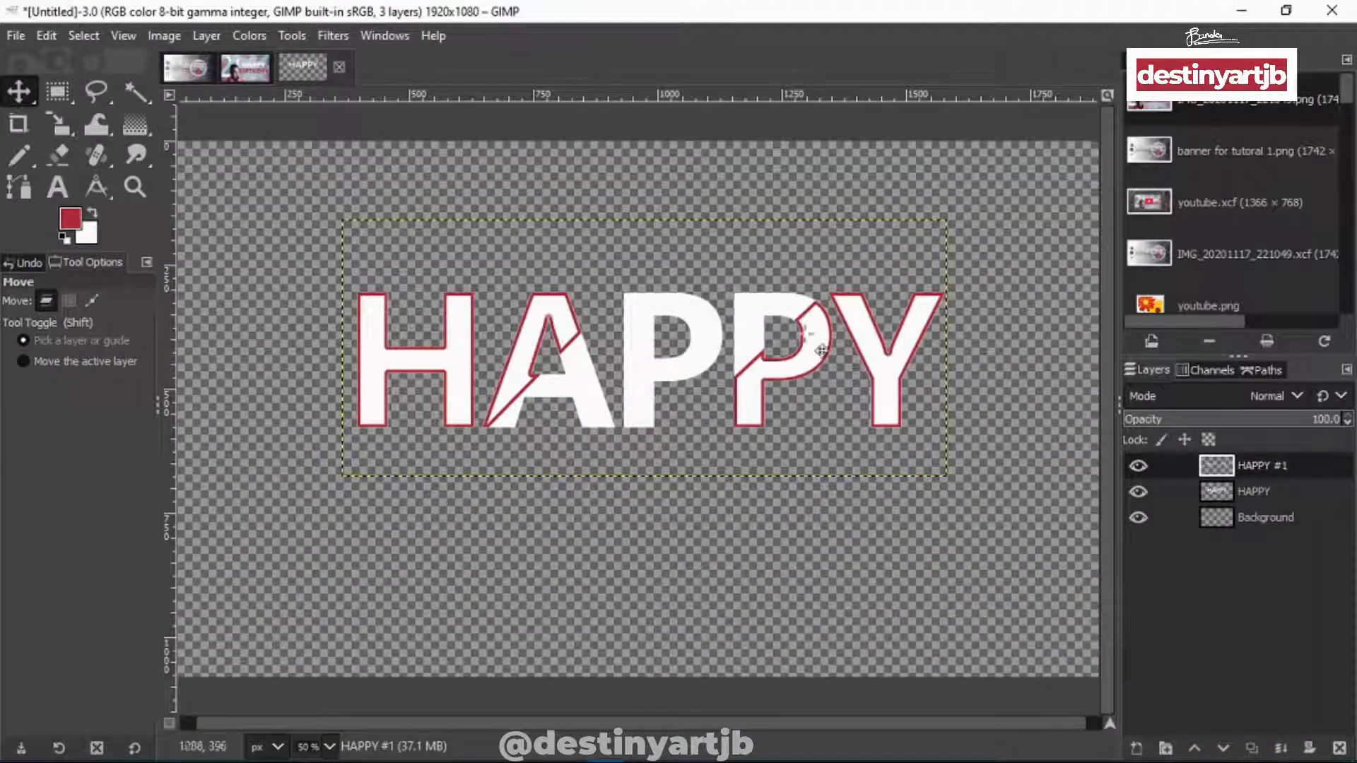
left_click(259, 61)
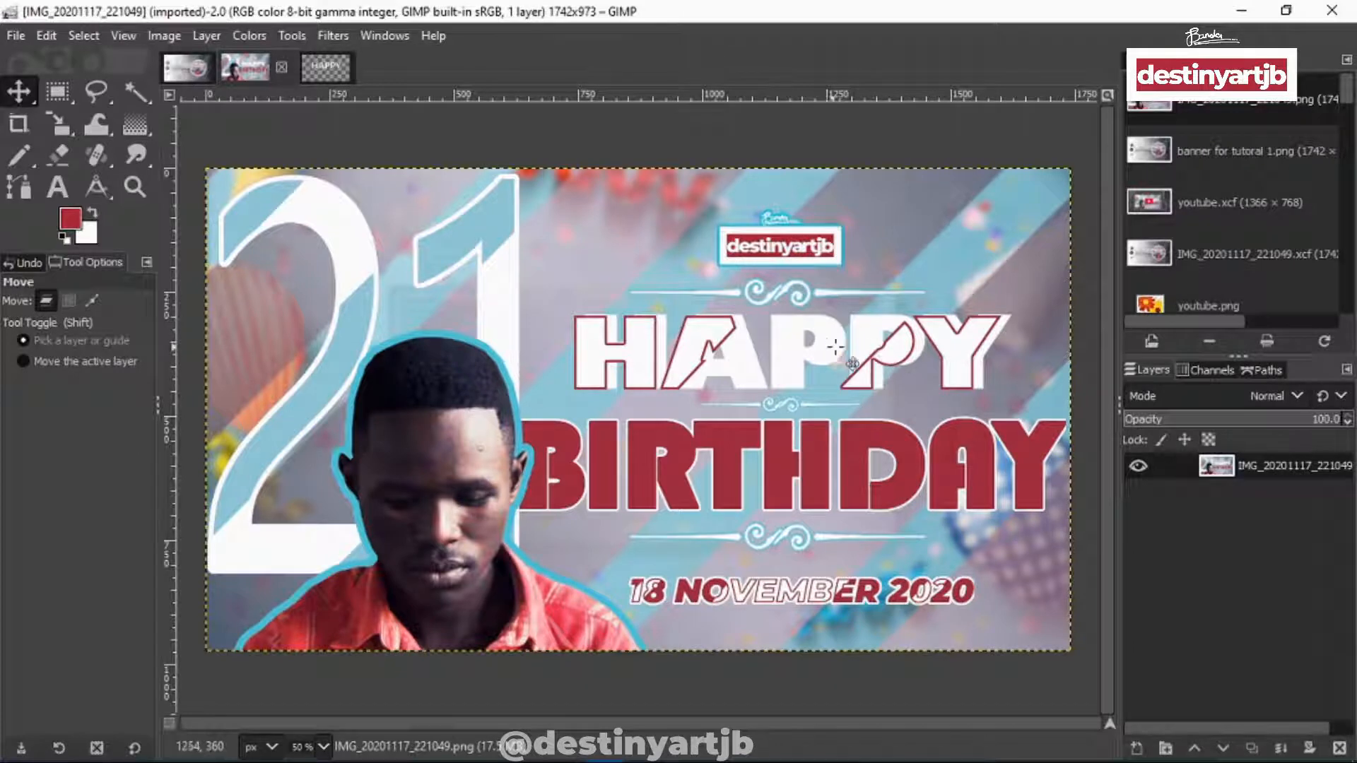
left_click(338, 66)
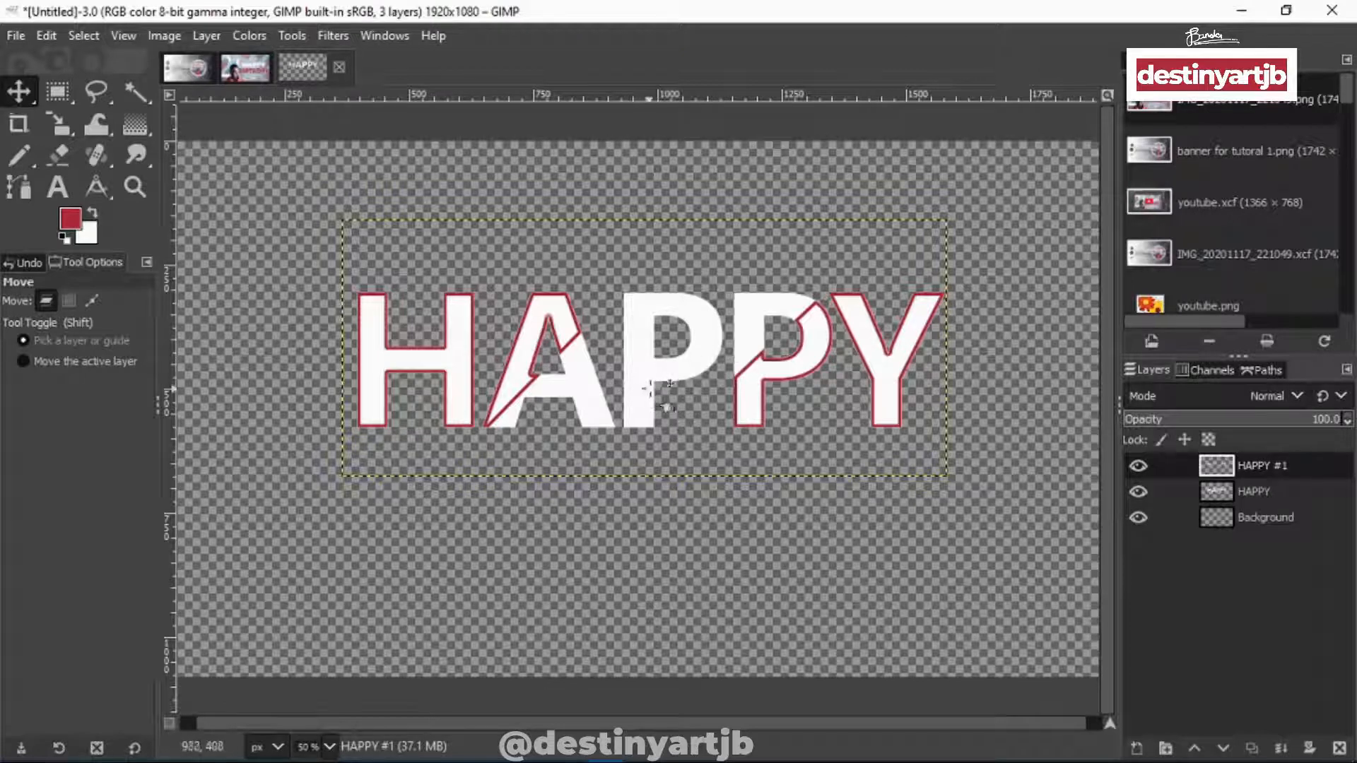
Offset the white HAPPY layer slightly to the right of the outlined letters and merge HAPPY #1 down into it
left_click(1186, 490)
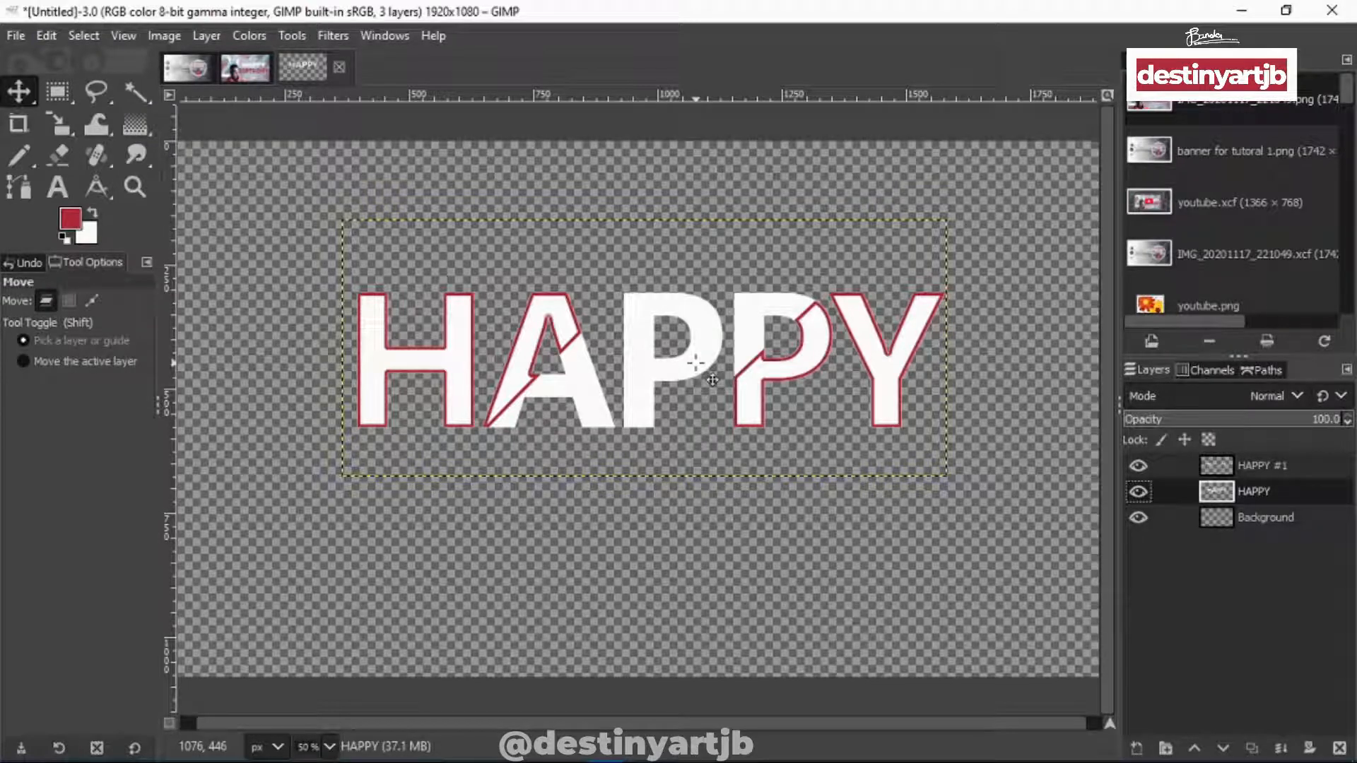
left_click_drag(696, 363, 705, 362)
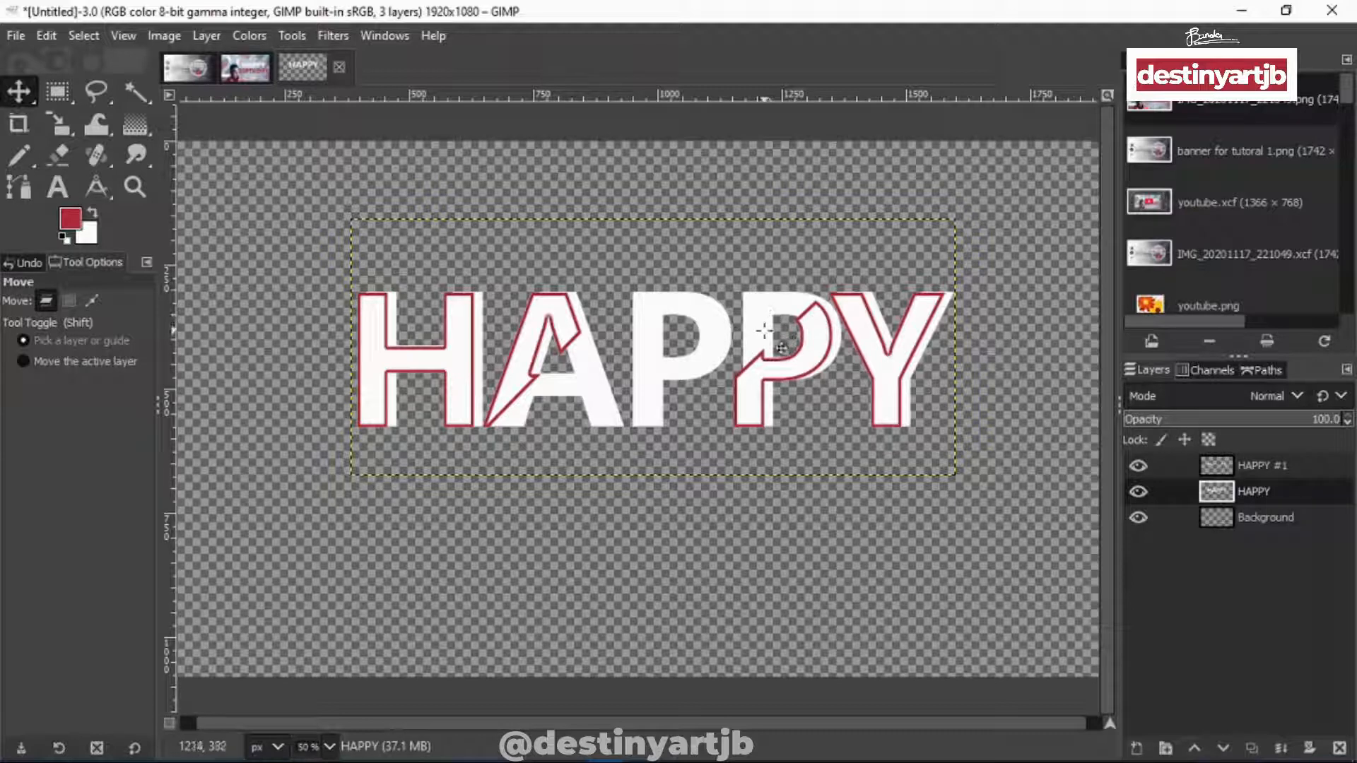
left_click(1262, 467)
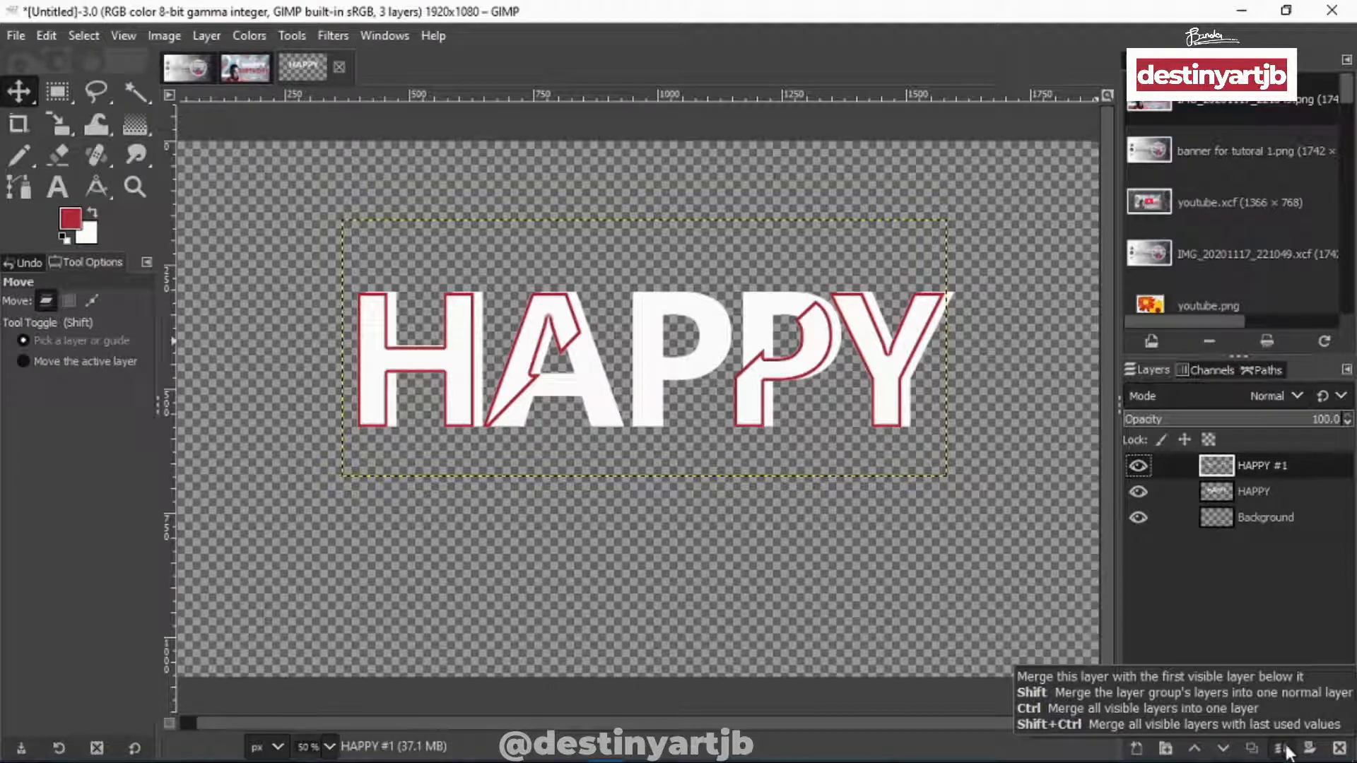
left_click(1284, 749)
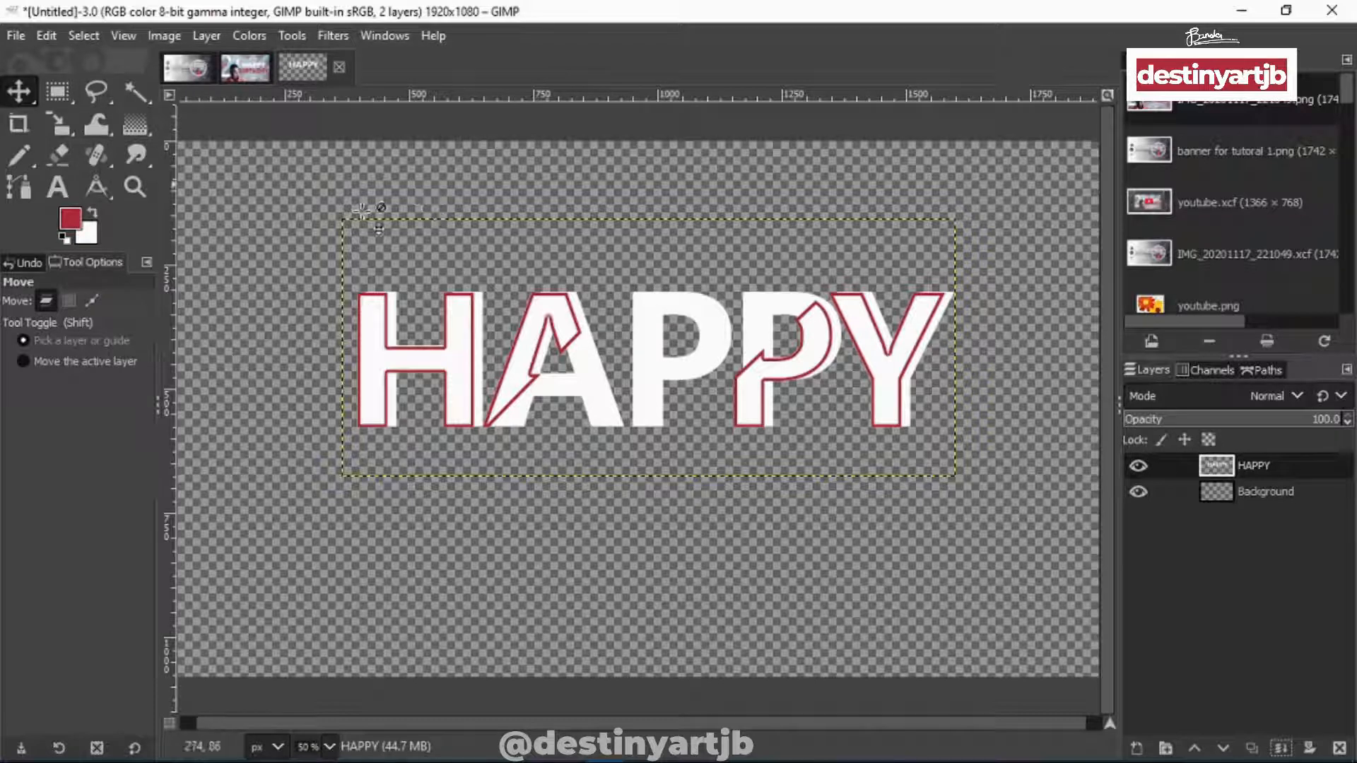
left_click_drag(780, 368, 729, 347)
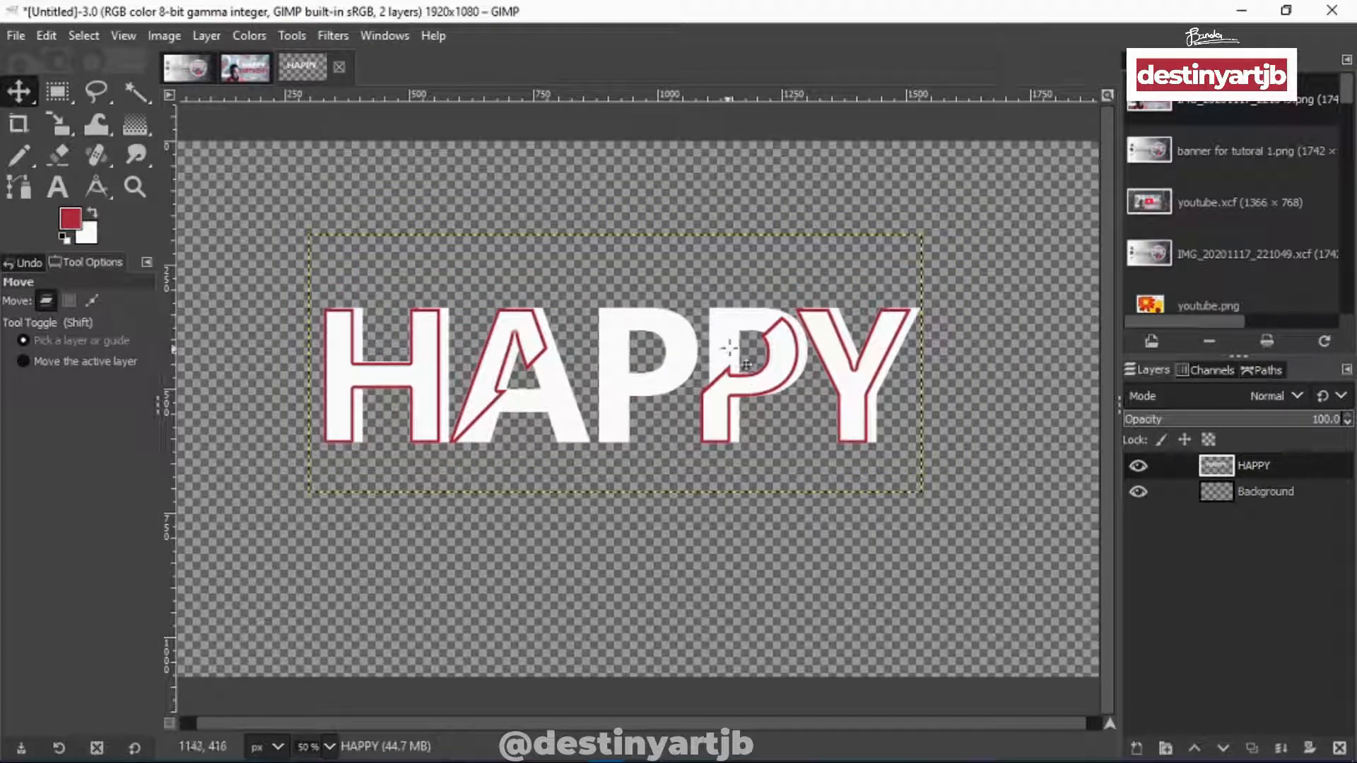
key("ctrl+z")
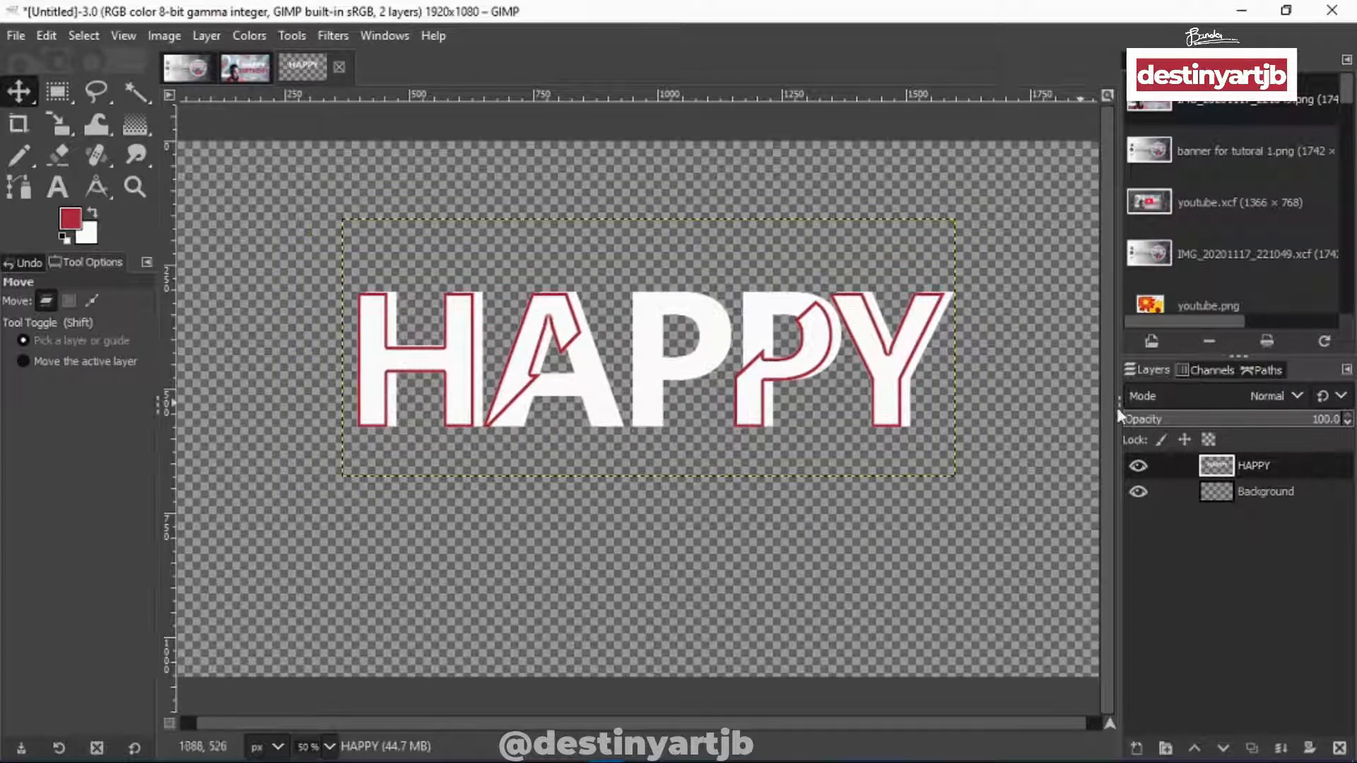
Hide the merged HAPPY layer and start a new text on the canvas in the font Segoe UI Heavy
left_click(1139, 466)
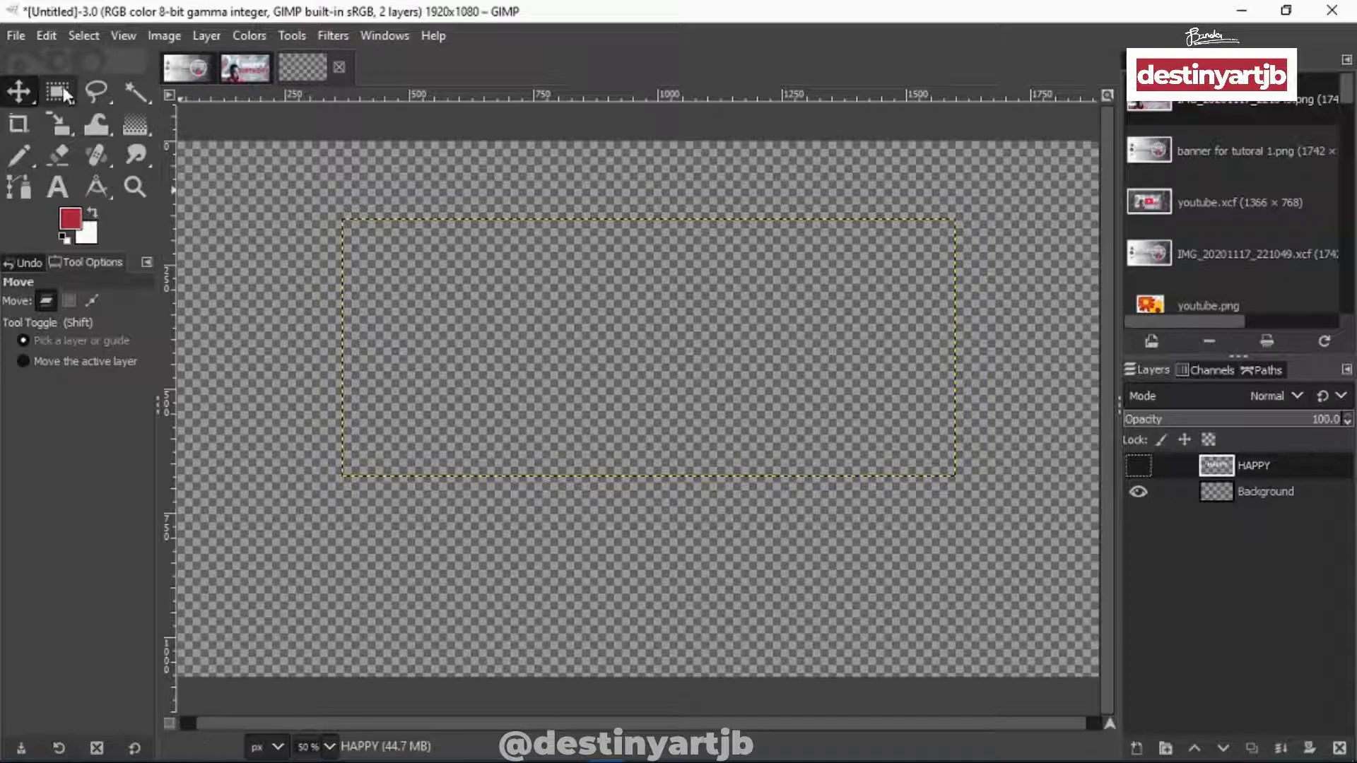
left_click(57, 187)
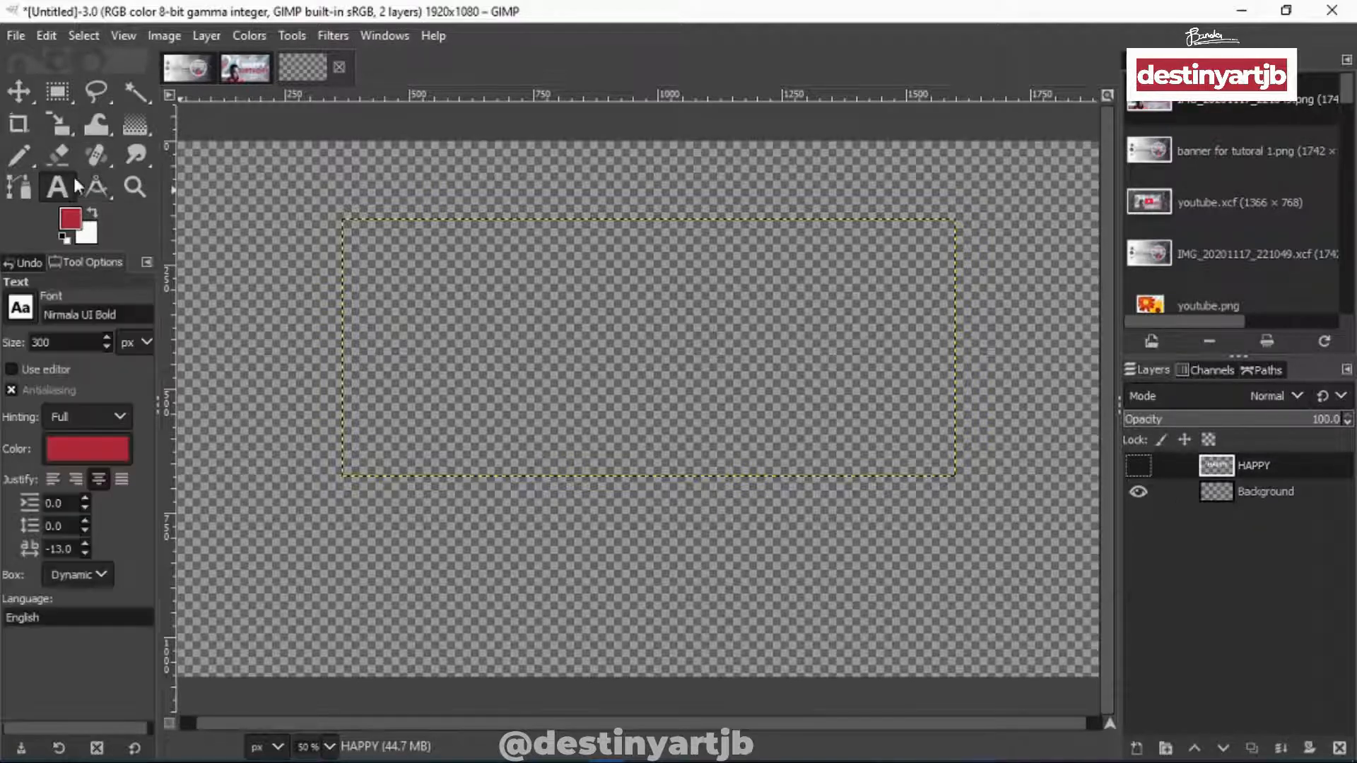
left_click(487, 252)
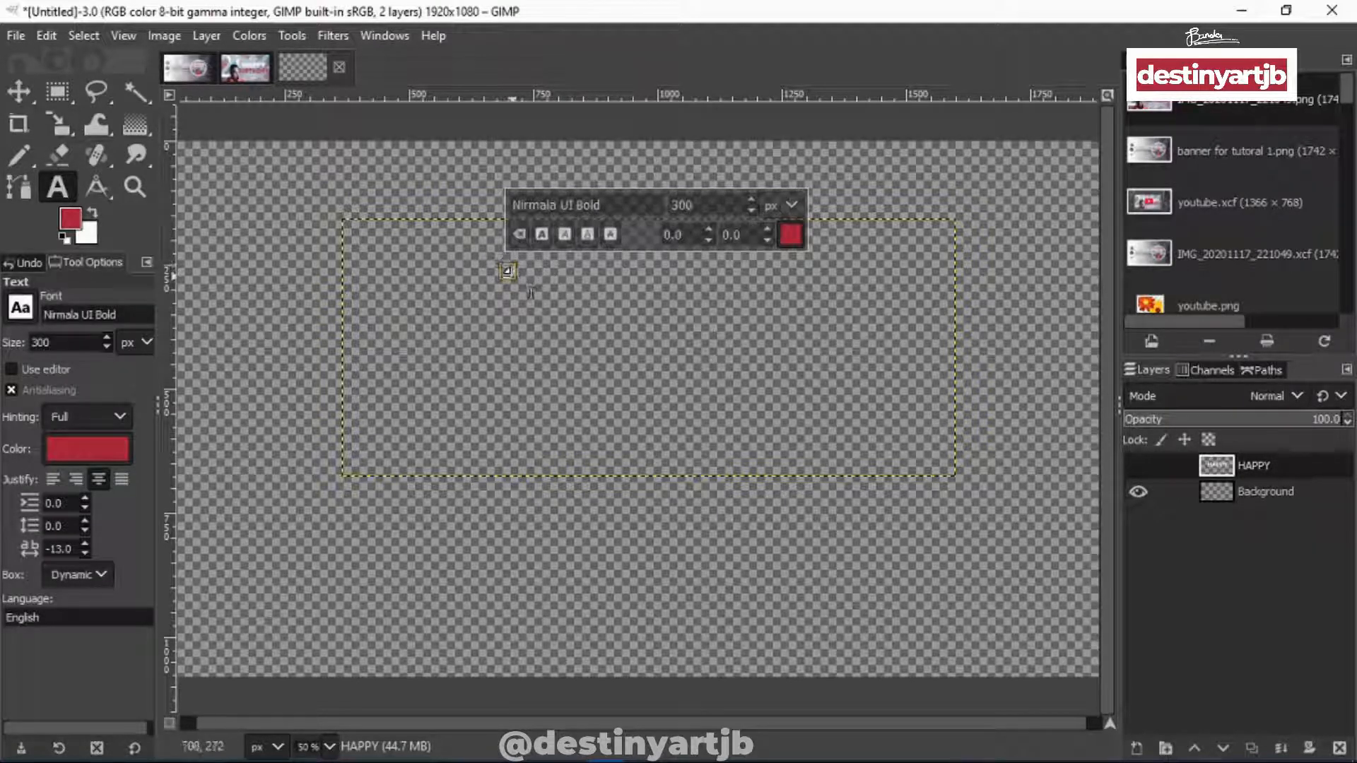
left_click(426, 311)
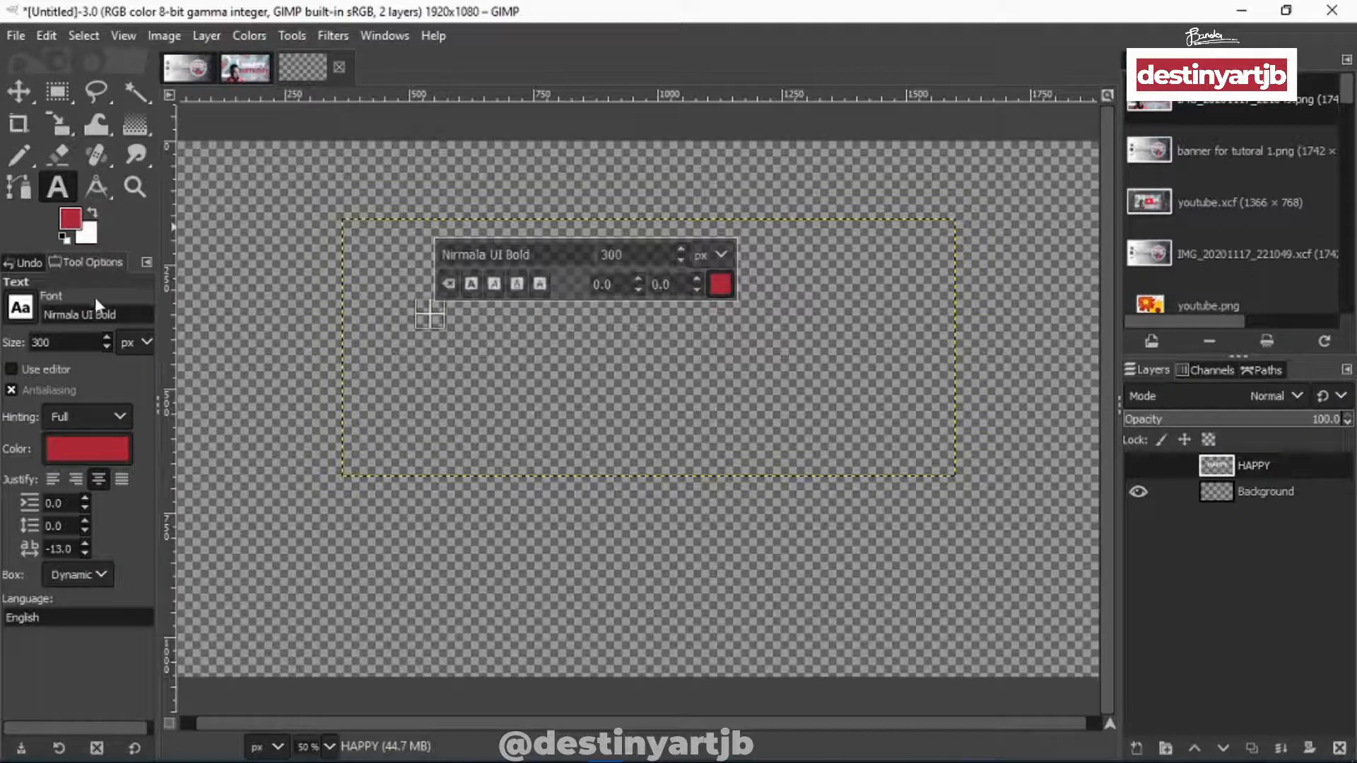
left_click(25, 306)
left_click(75, 349)
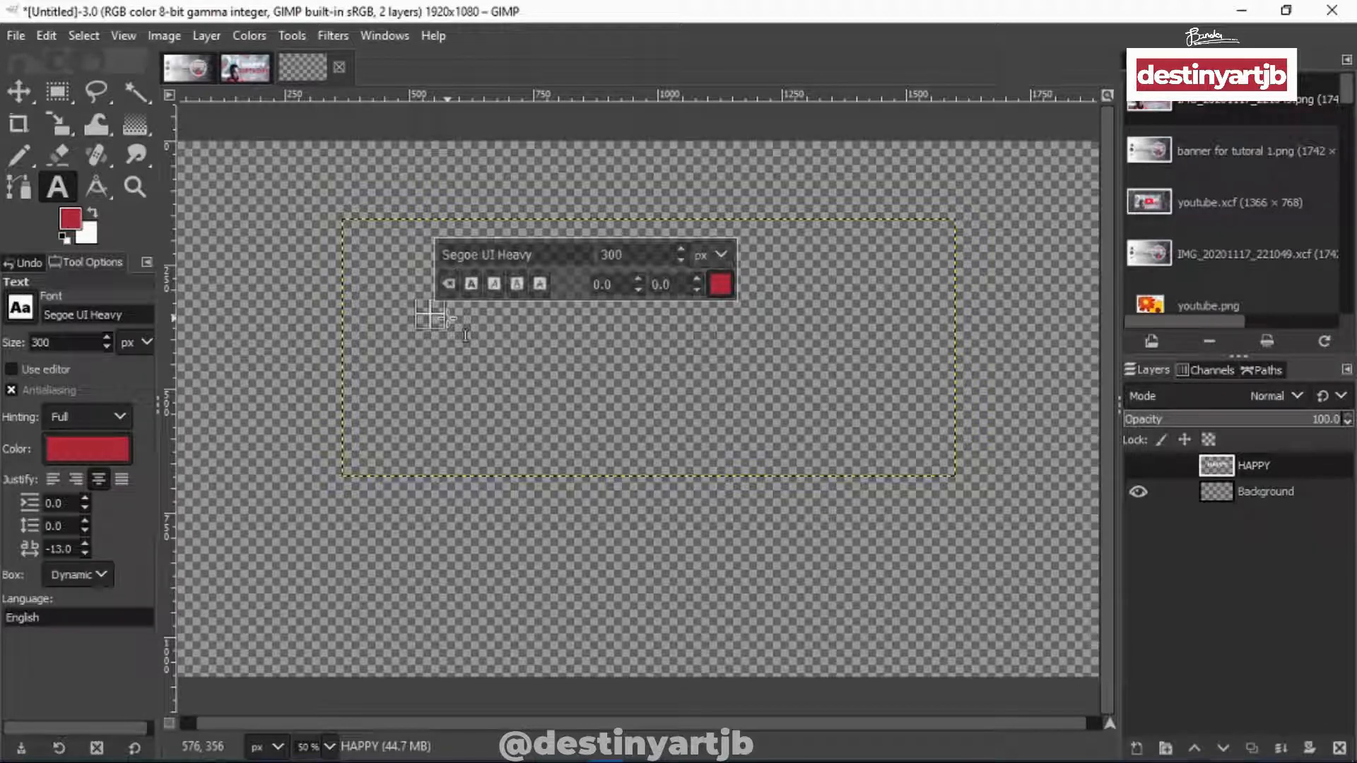
Enter the text BIRTHDAY and move it to the middle of the canvas
type("B")
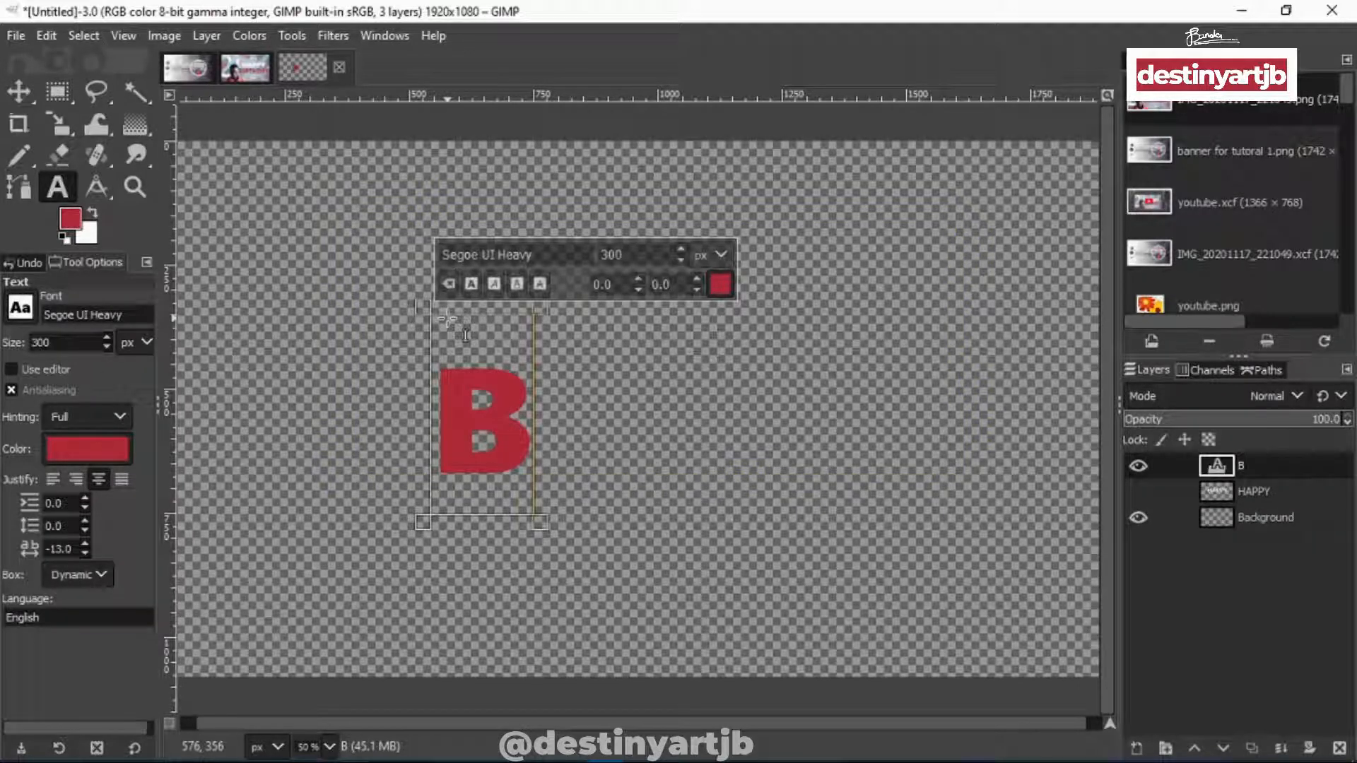
type("IR")
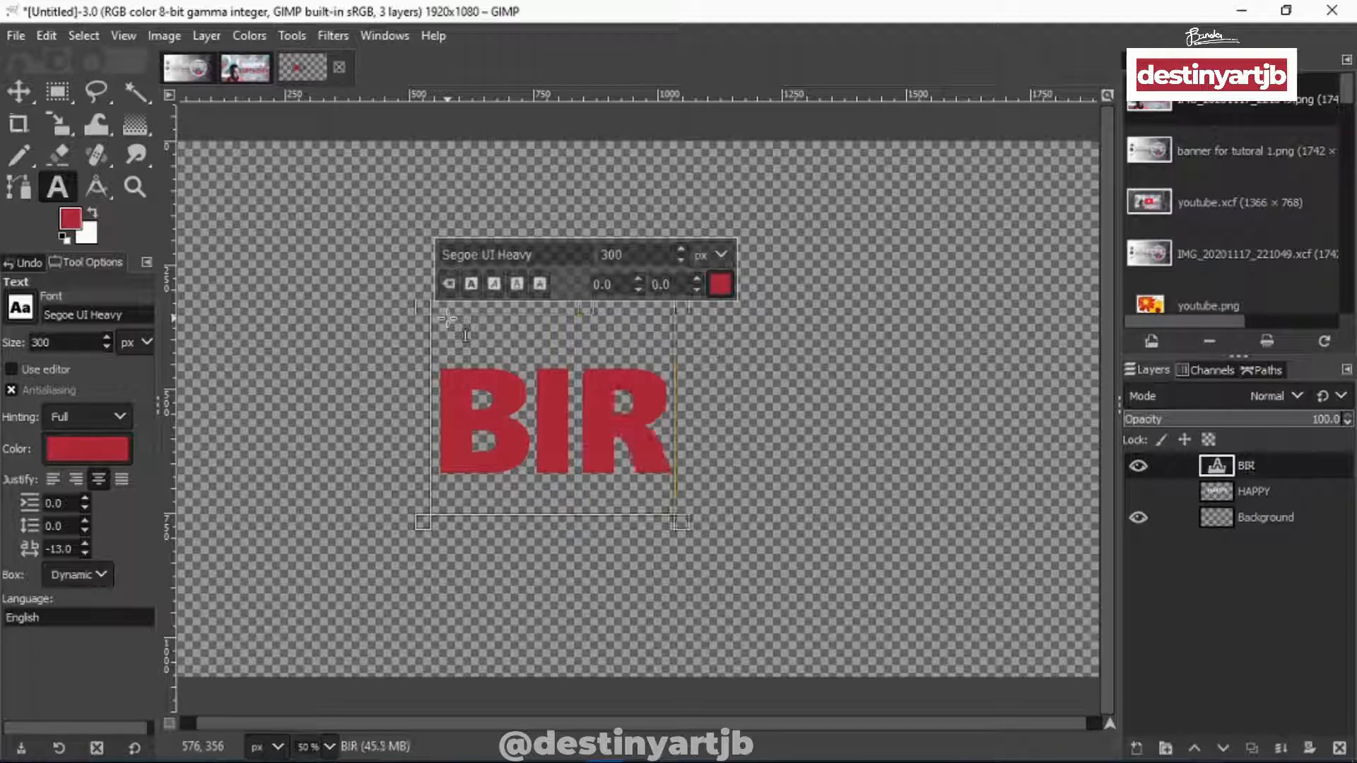
type("TH")
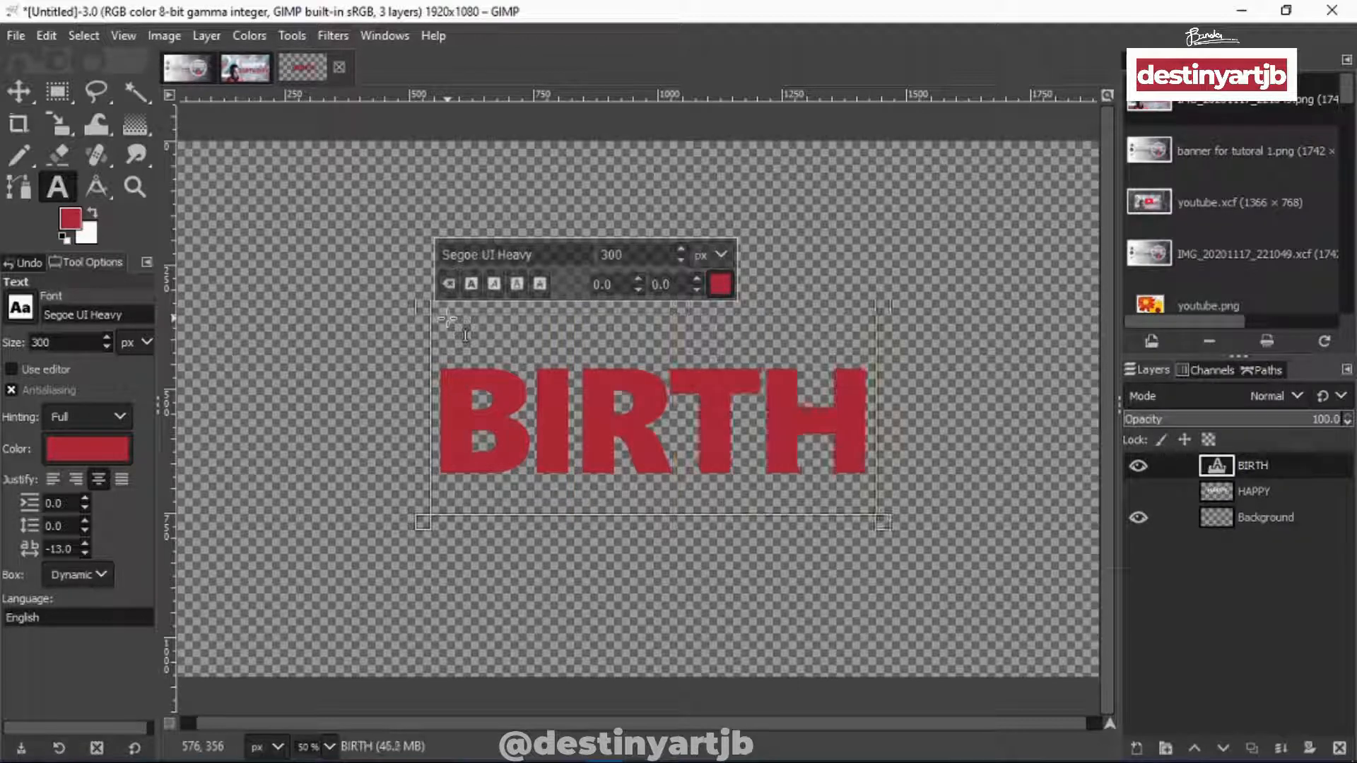
type("DAY")
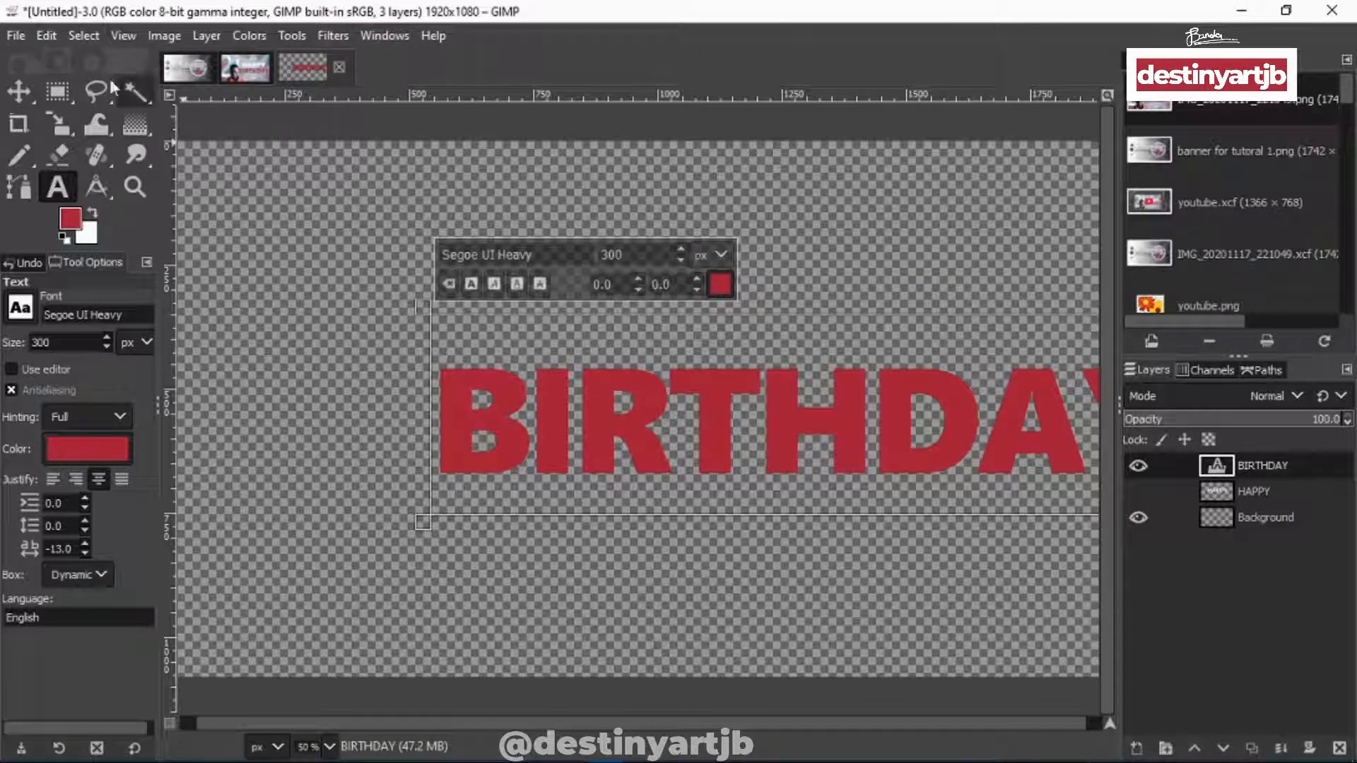
left_click(19, 91)
left_click_drag(784, 424, 616, 402)
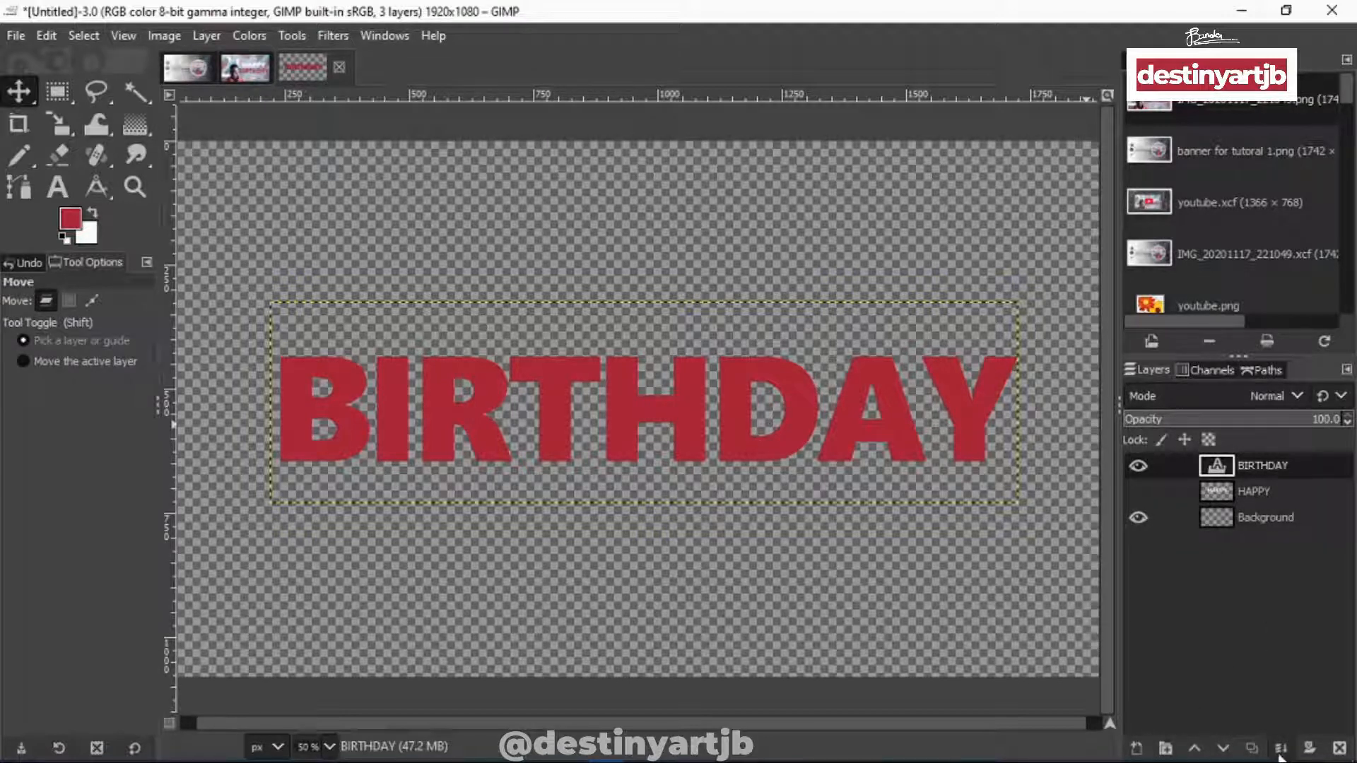
Duplicate the BIRTHDAY layer and select the letter shapes of the lower copy with Alpha to Selection
left_click(1251, 748)
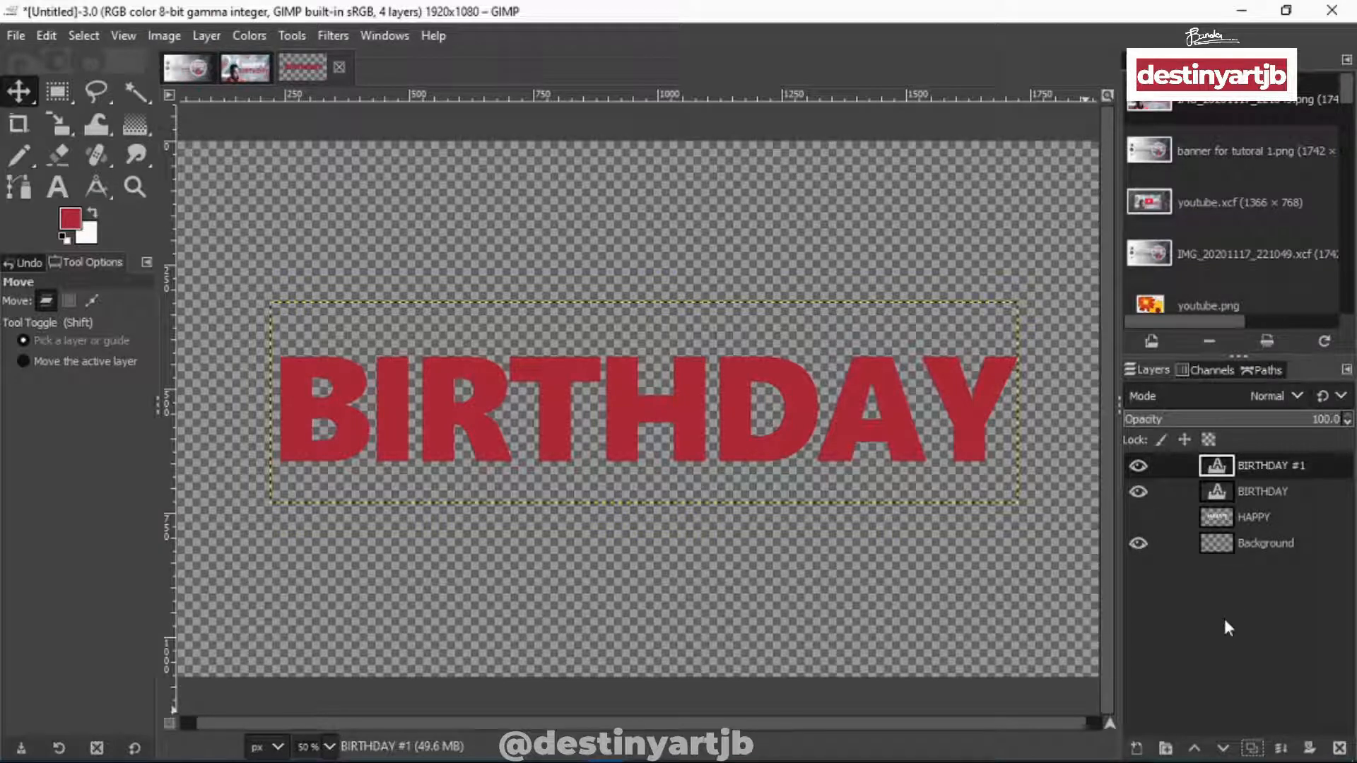
left_click(1193, 493)
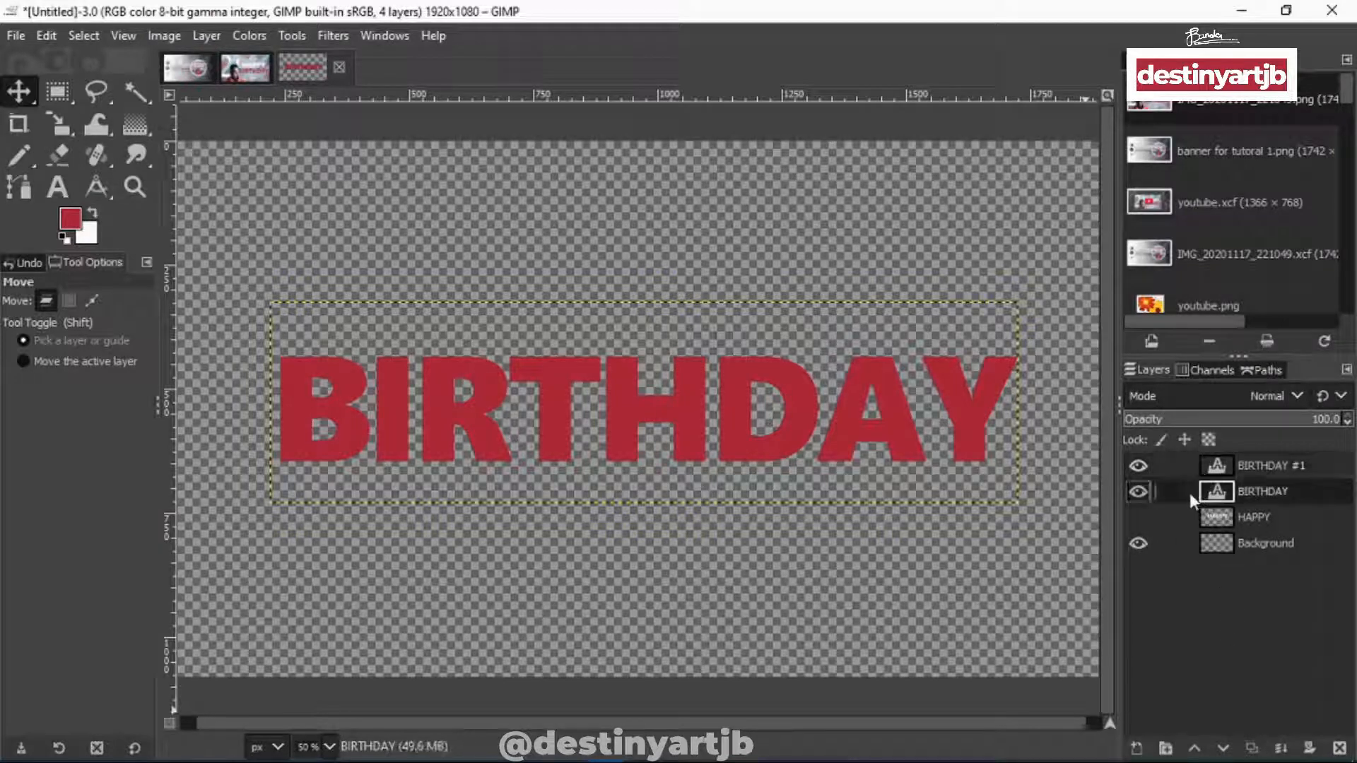
right_click(1193, 494)
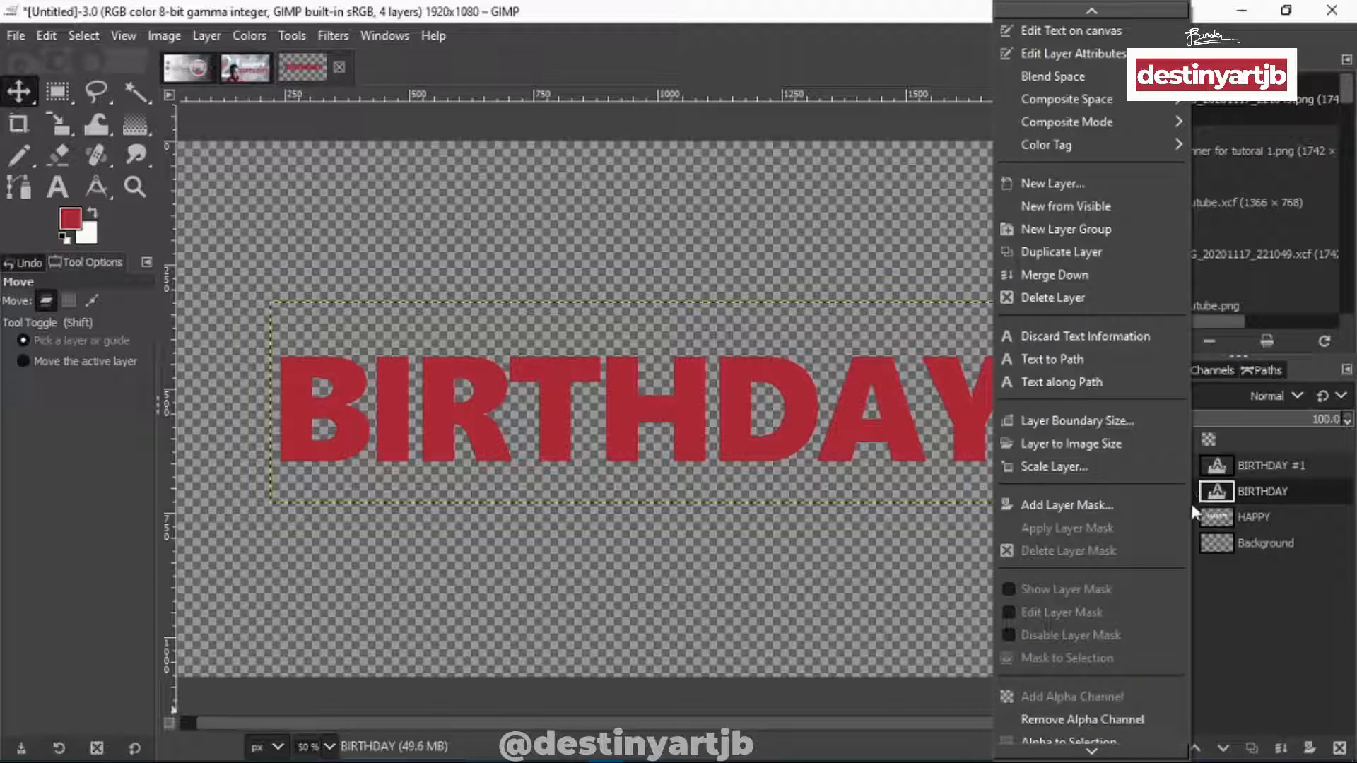
scroll(1171, 511, "down", 2)
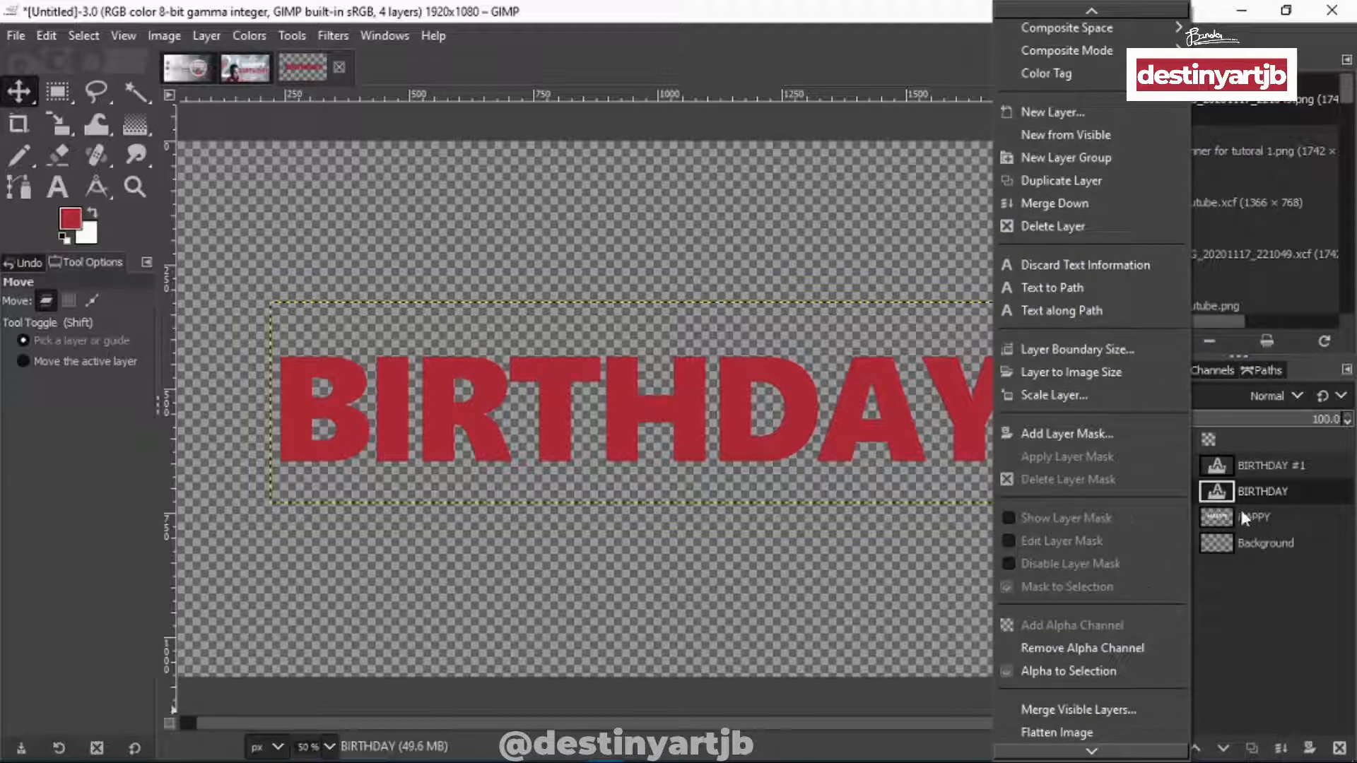
right_click(1185, 498)
scroll(1132, 720, "down", 3)
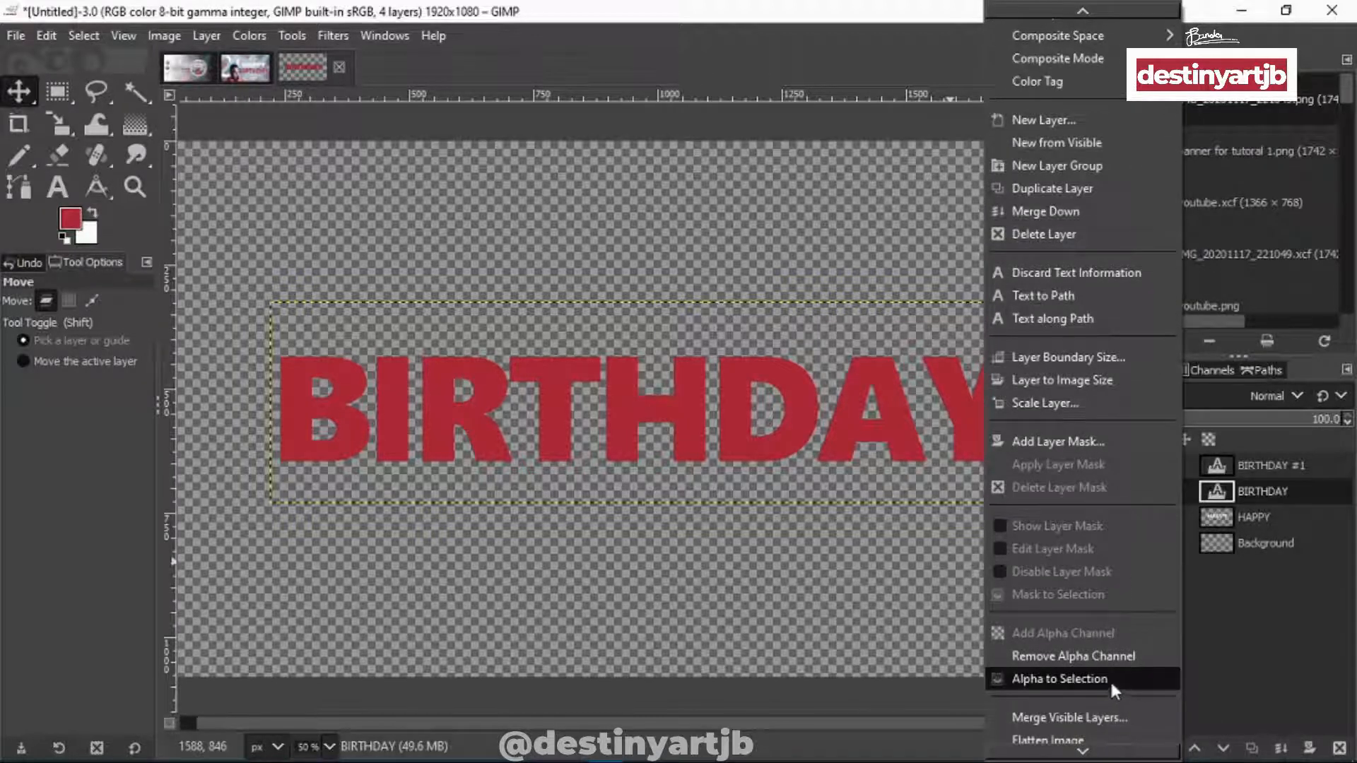
left_click(1109, 679)
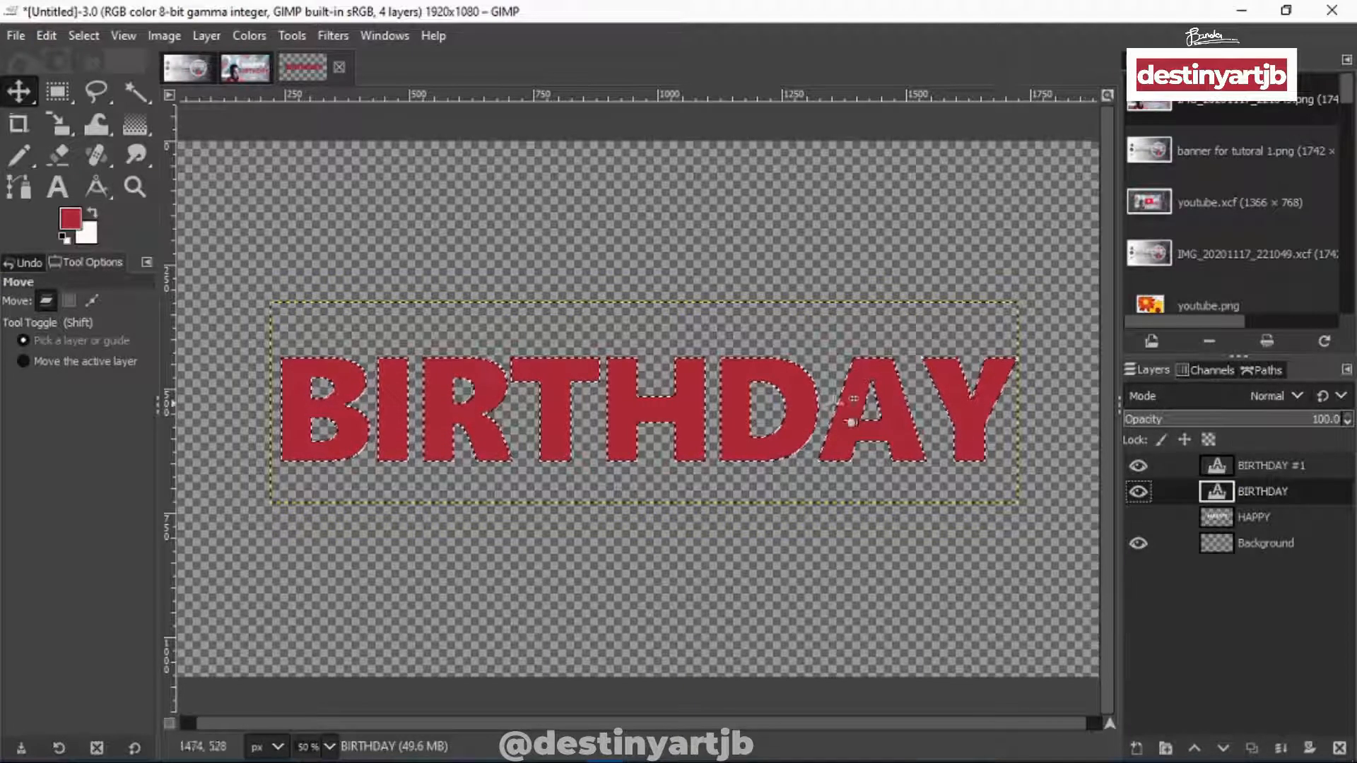
Grow the BIRTHDAY letter selection by 6 px
left_click(73, 36)
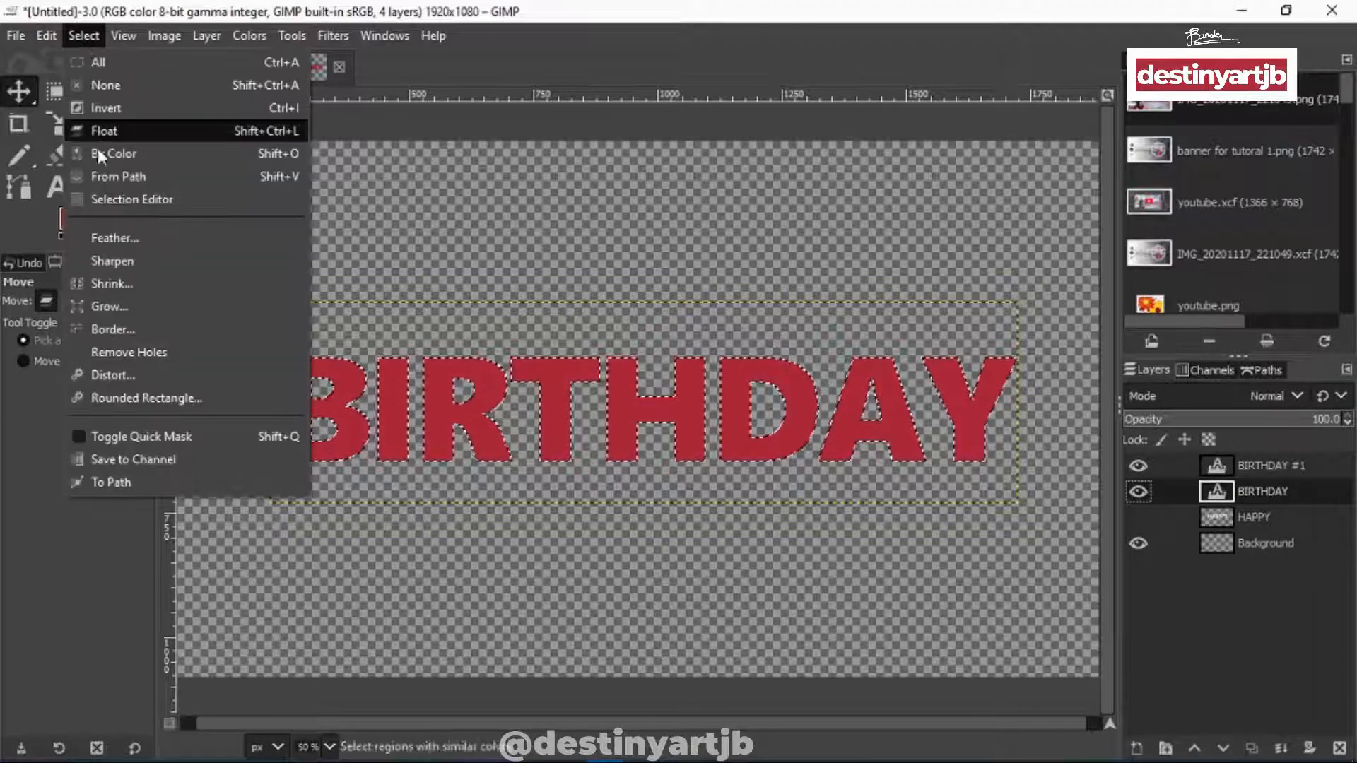
left_click(124, 305)
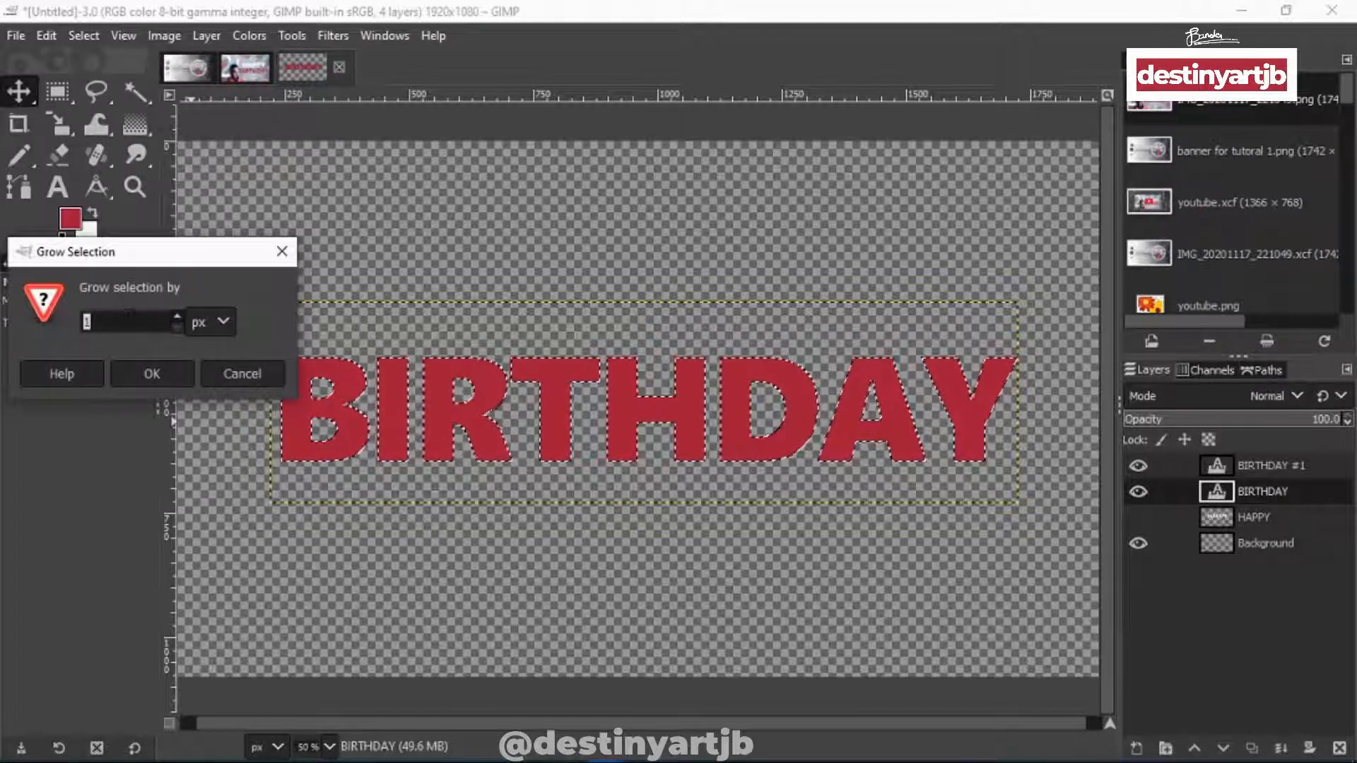
key("BackSpace")
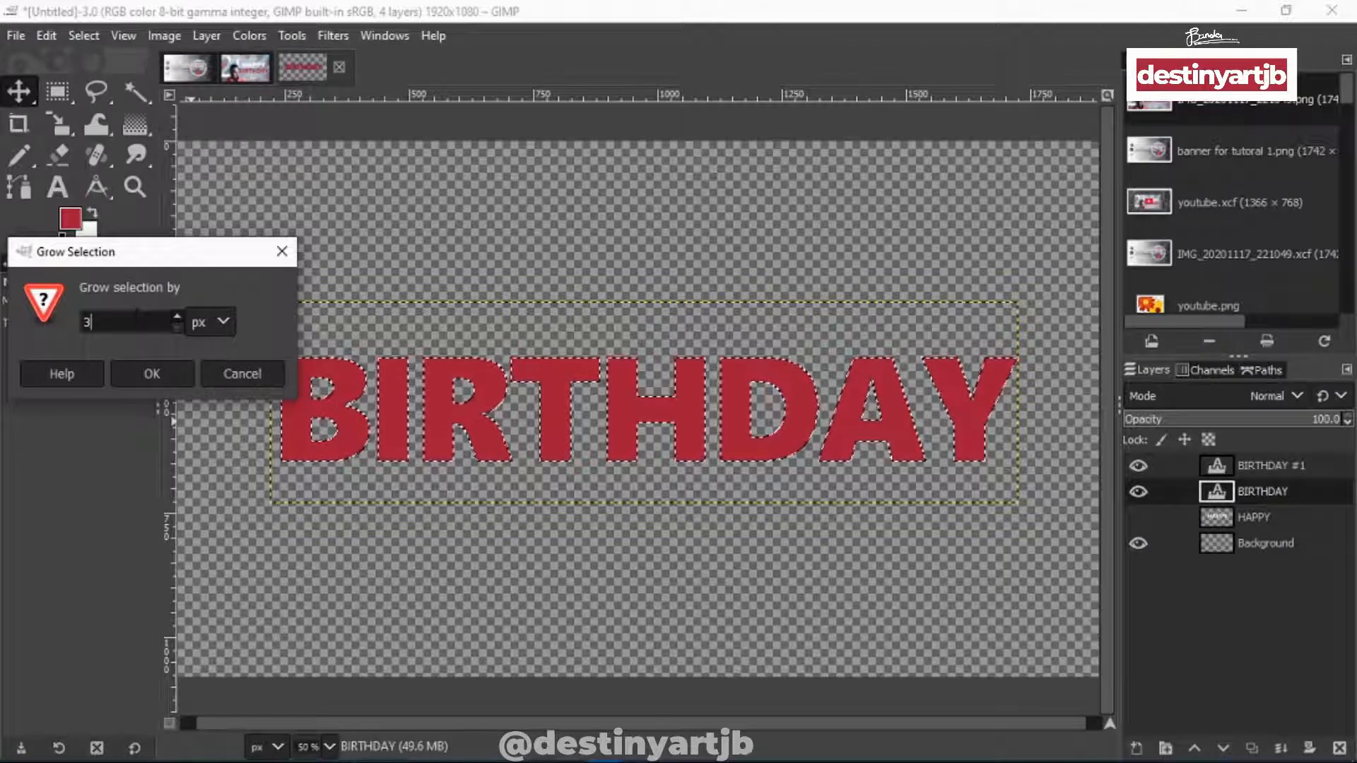
type("6")
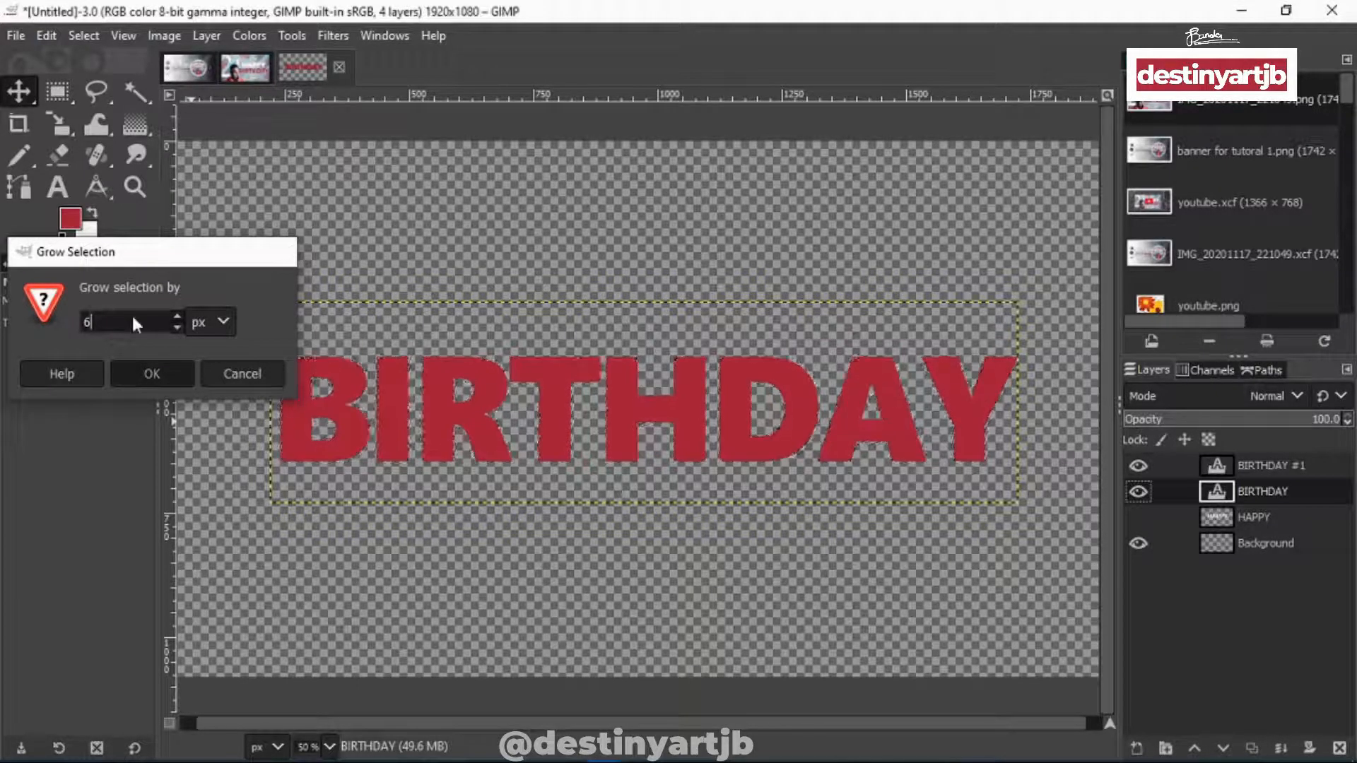
key("Return")
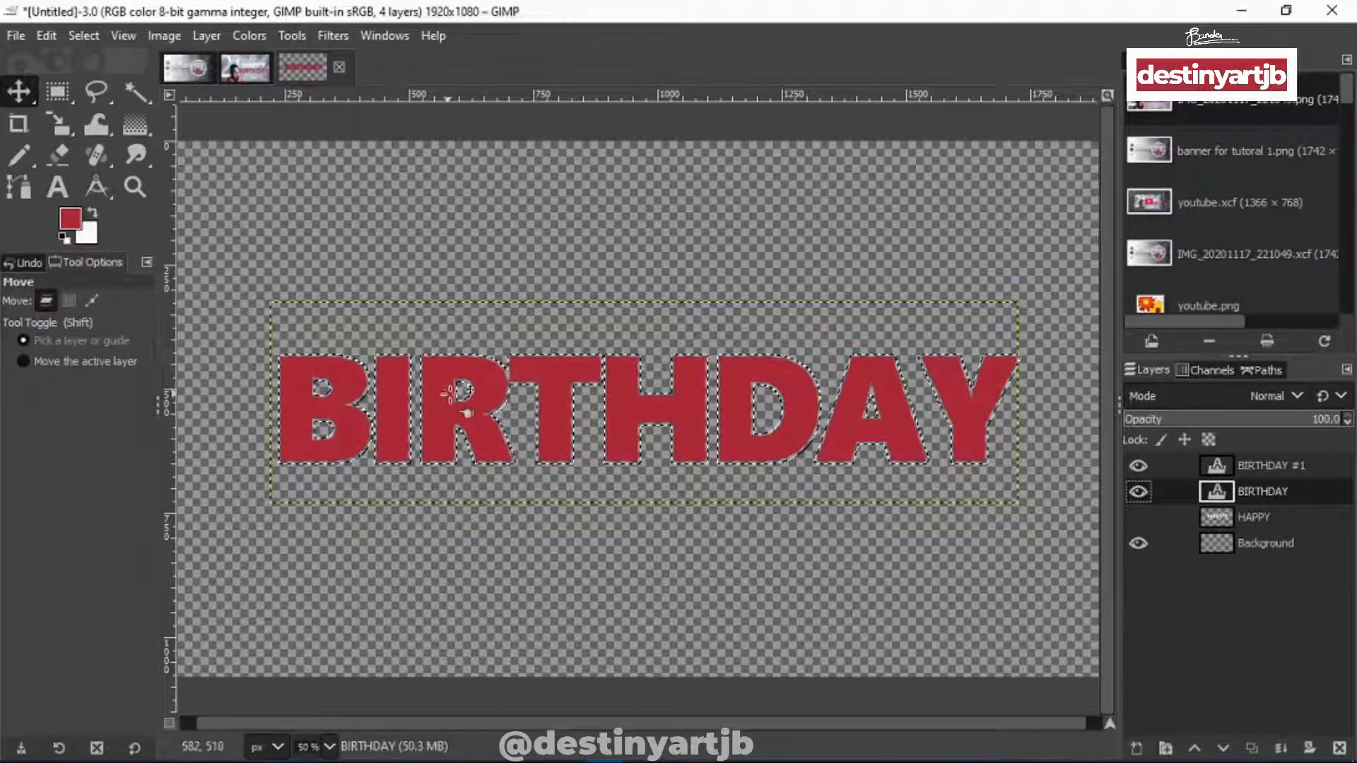
Fill the grown selection with the white background color as an outline behind the red letters and clear the selection
right_click(520, 395)
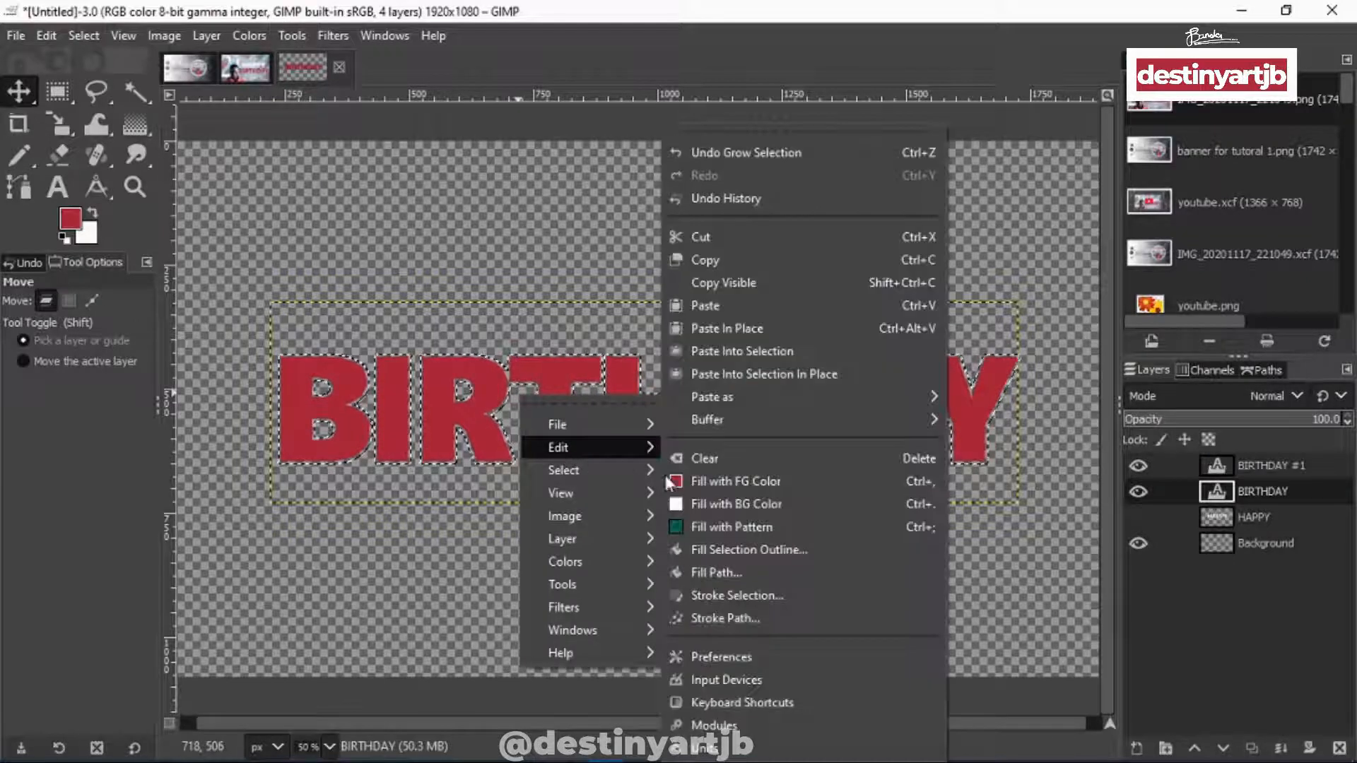
mouse_move(611, 444)
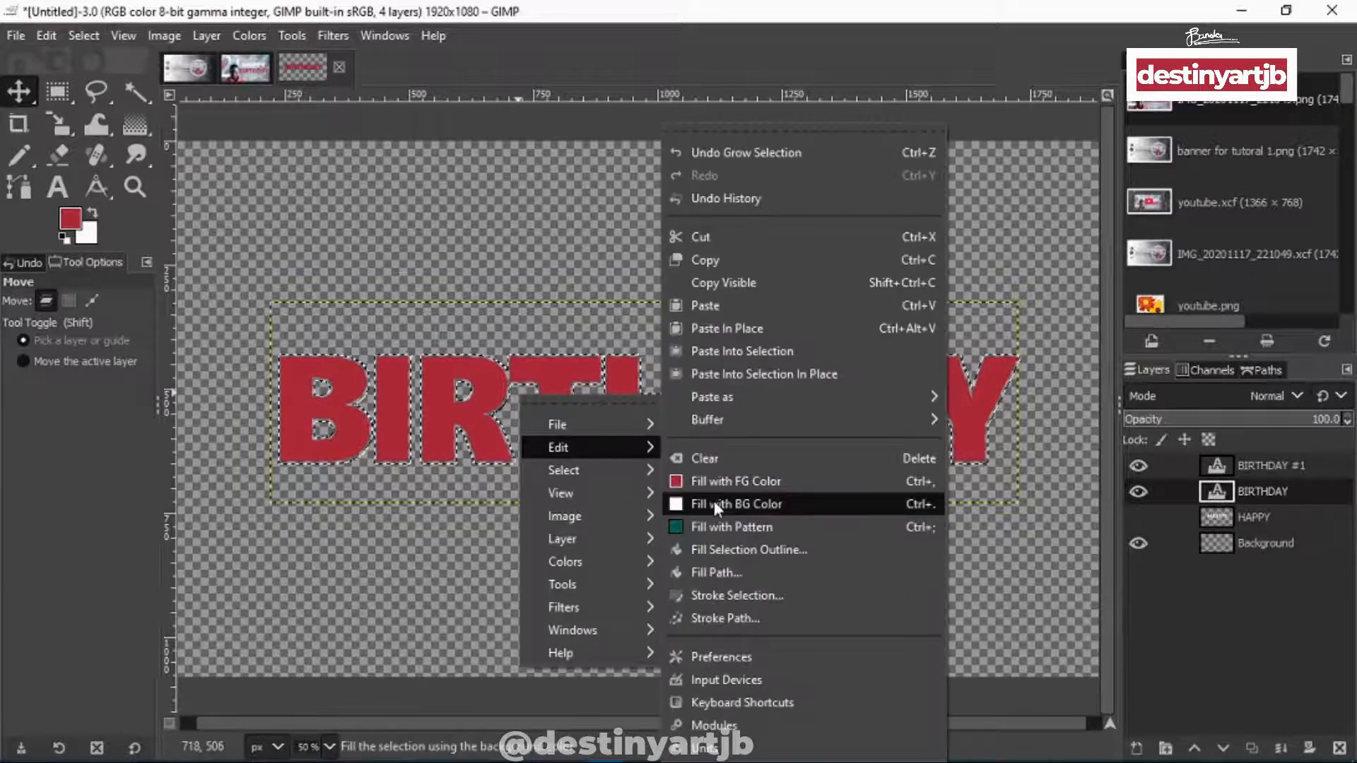
left_click(714, 500)
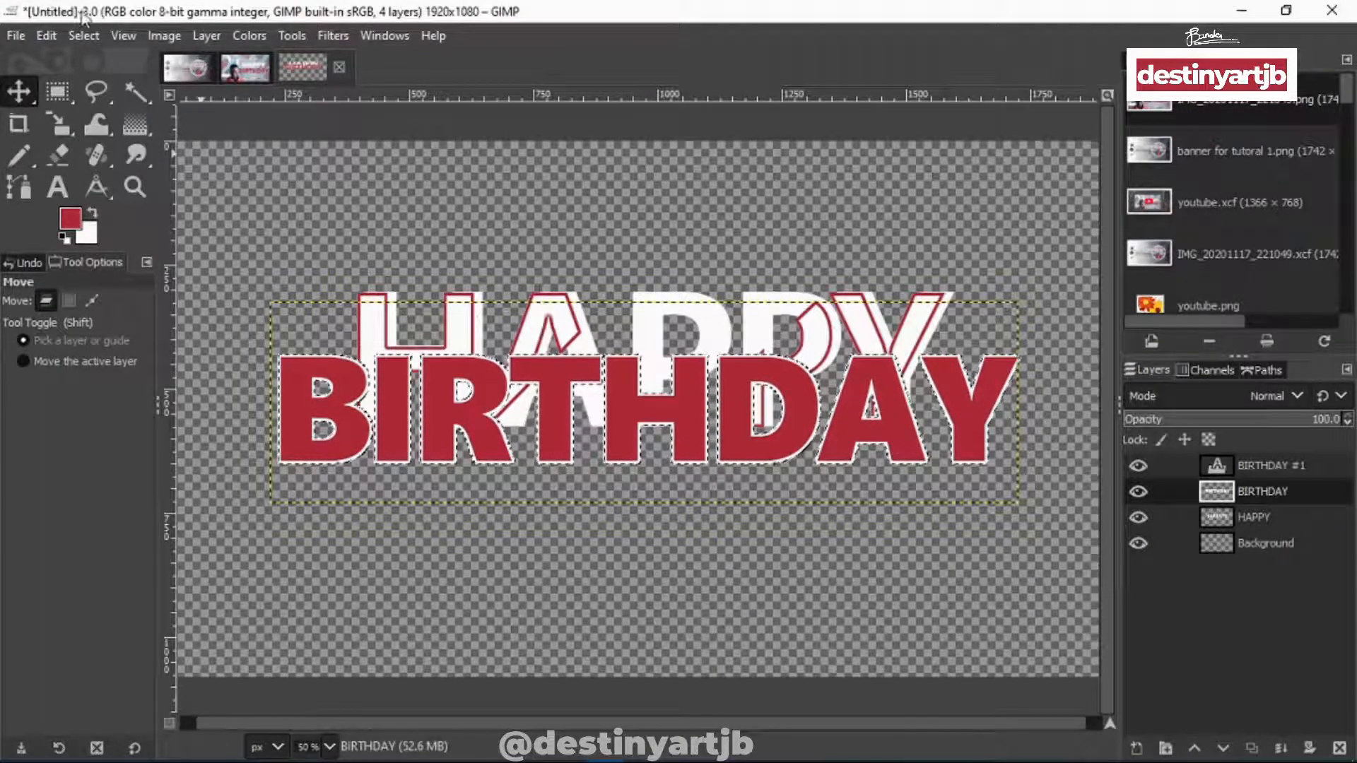
left_click(81, 34)
left_click(119, 83)
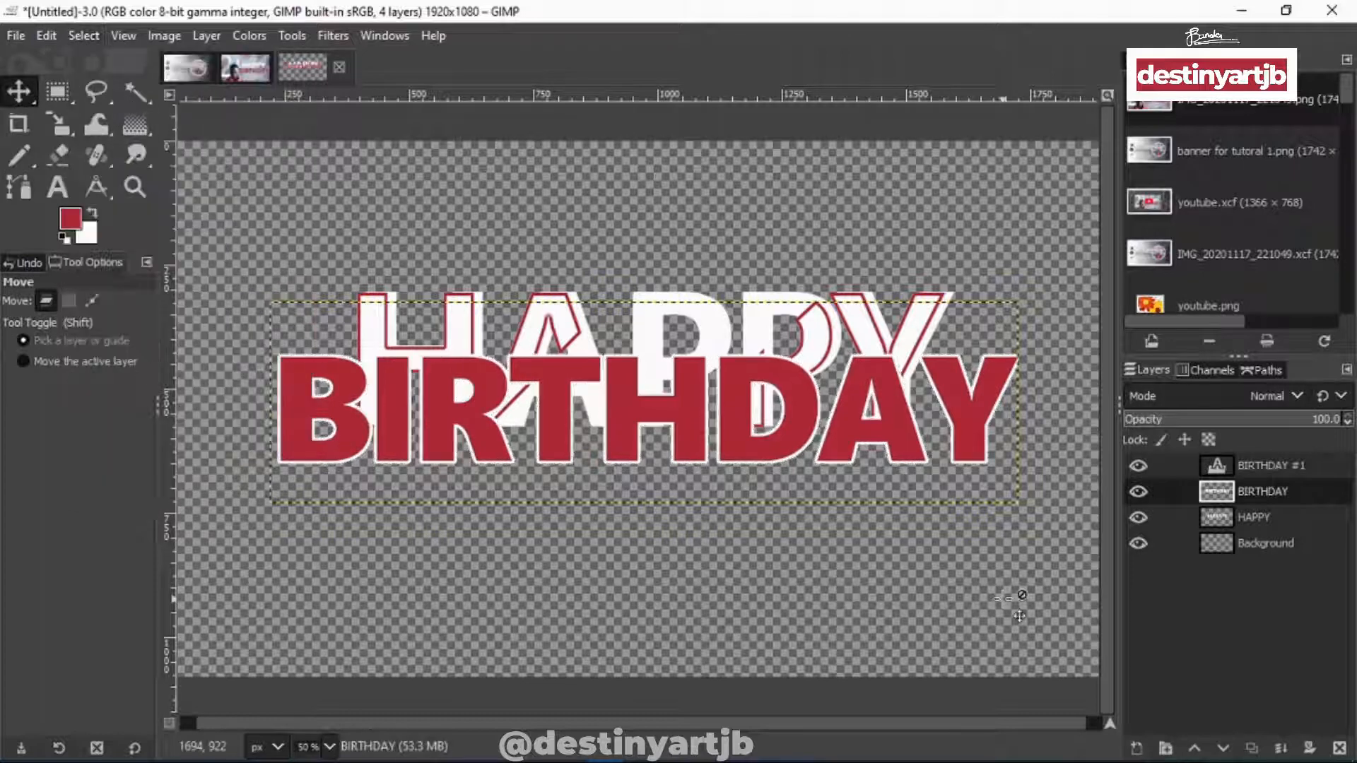
Merge BIRTHDAY #1 down into the white outline layer, show HAPPY and arrange BIRTHDAY directly beneath it
left_click(1282, 751)
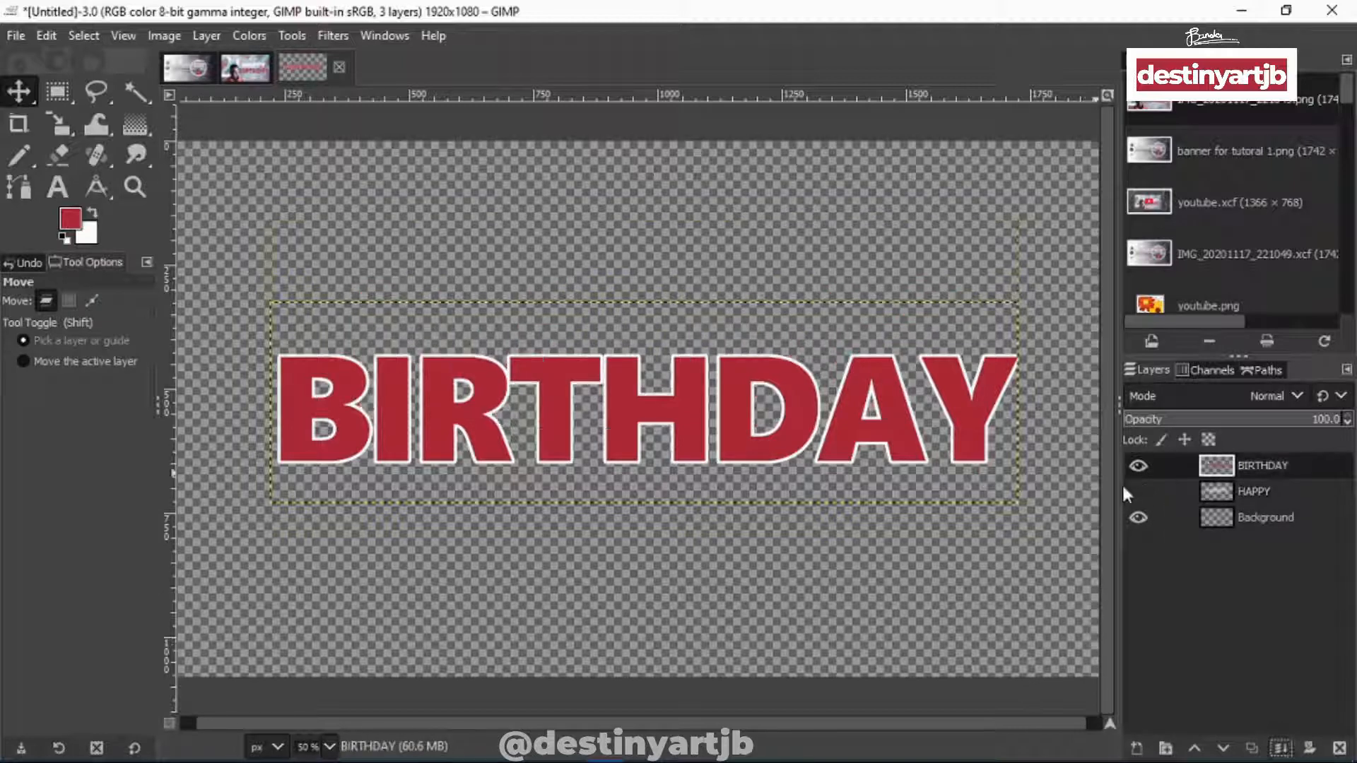
left_click(1140, 490)
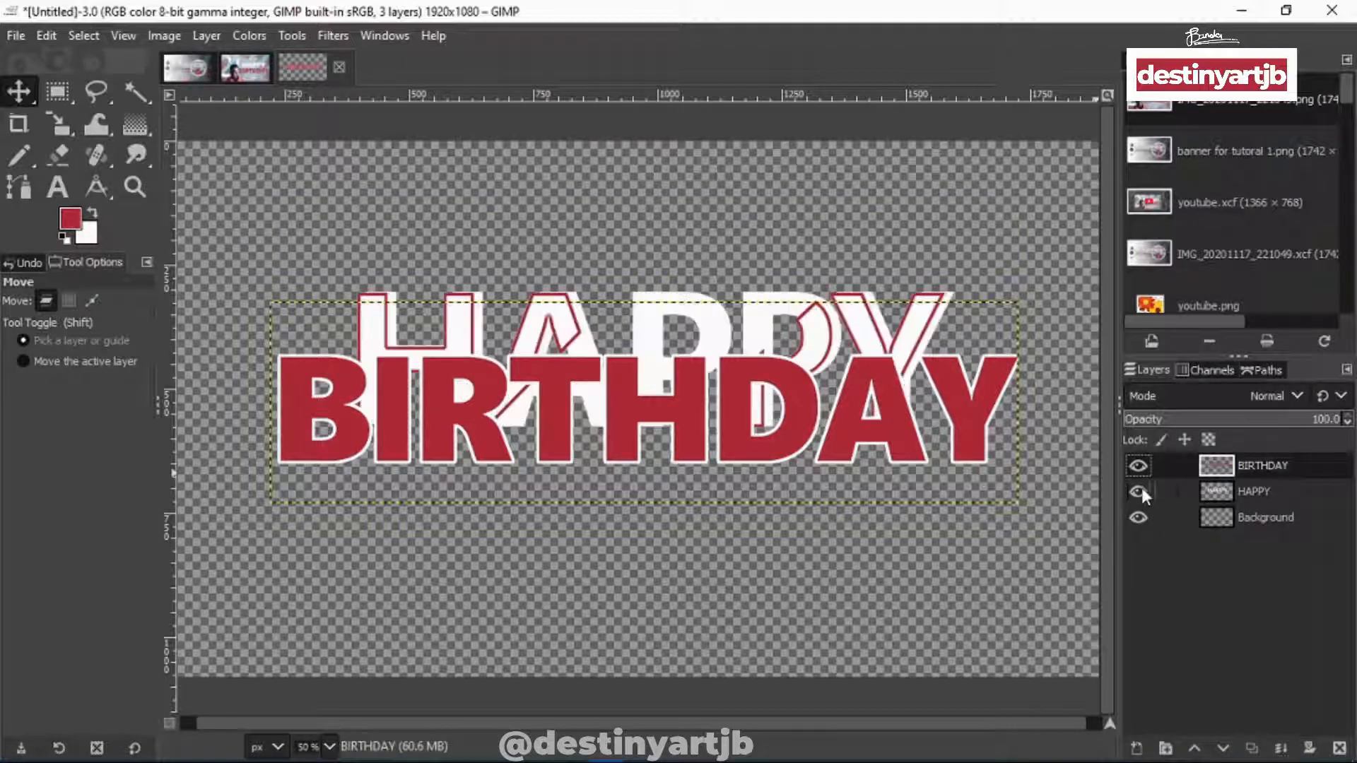
left_click_drag(702, 431, 705, 516)
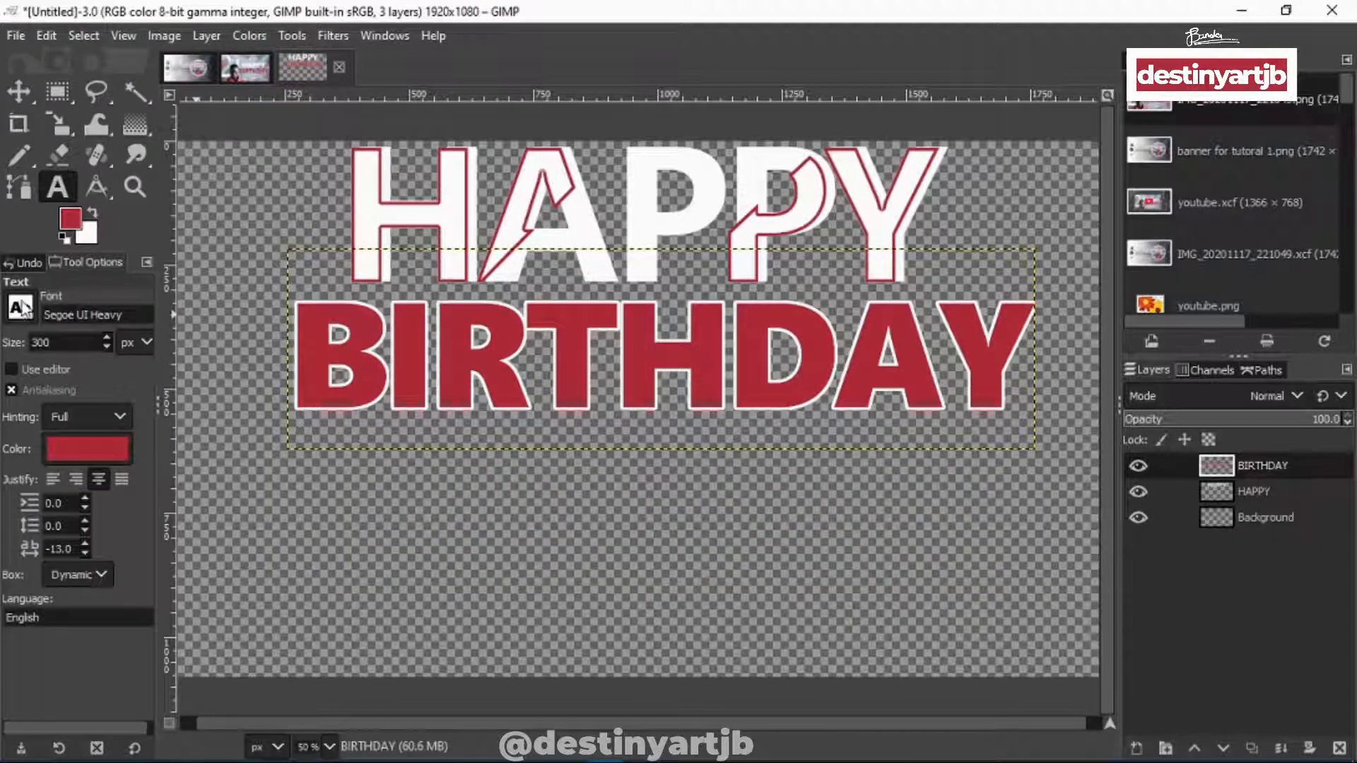
Set the text font to Montserrat Bold
triple_click(128, 313)
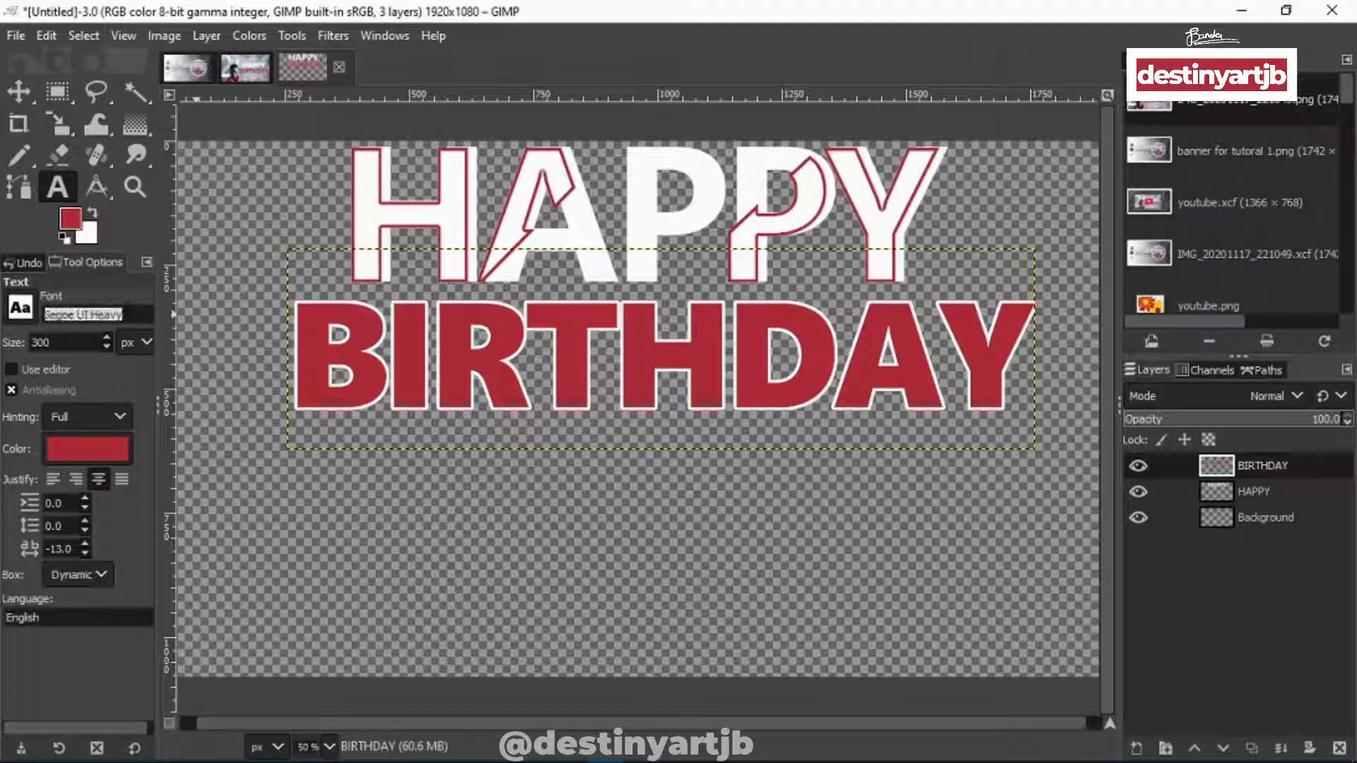
type("red")
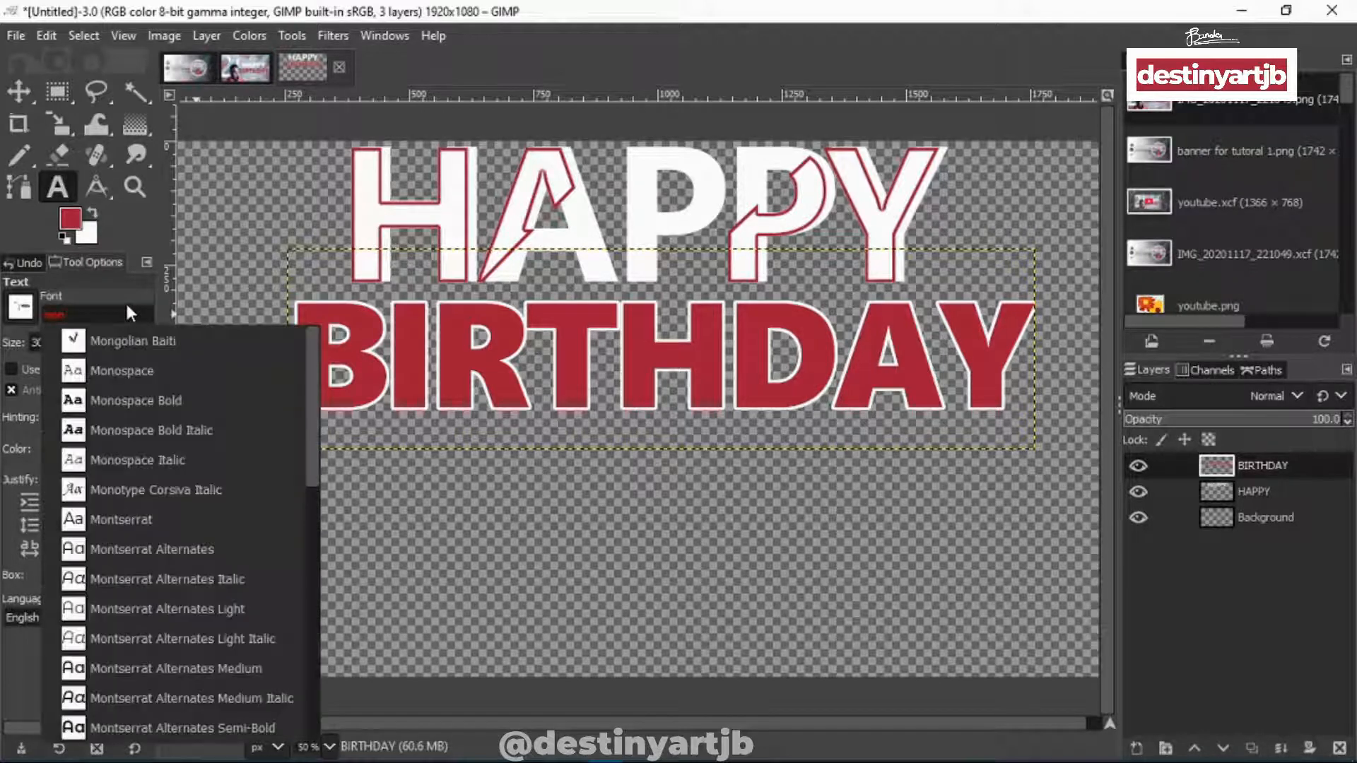
type("t")
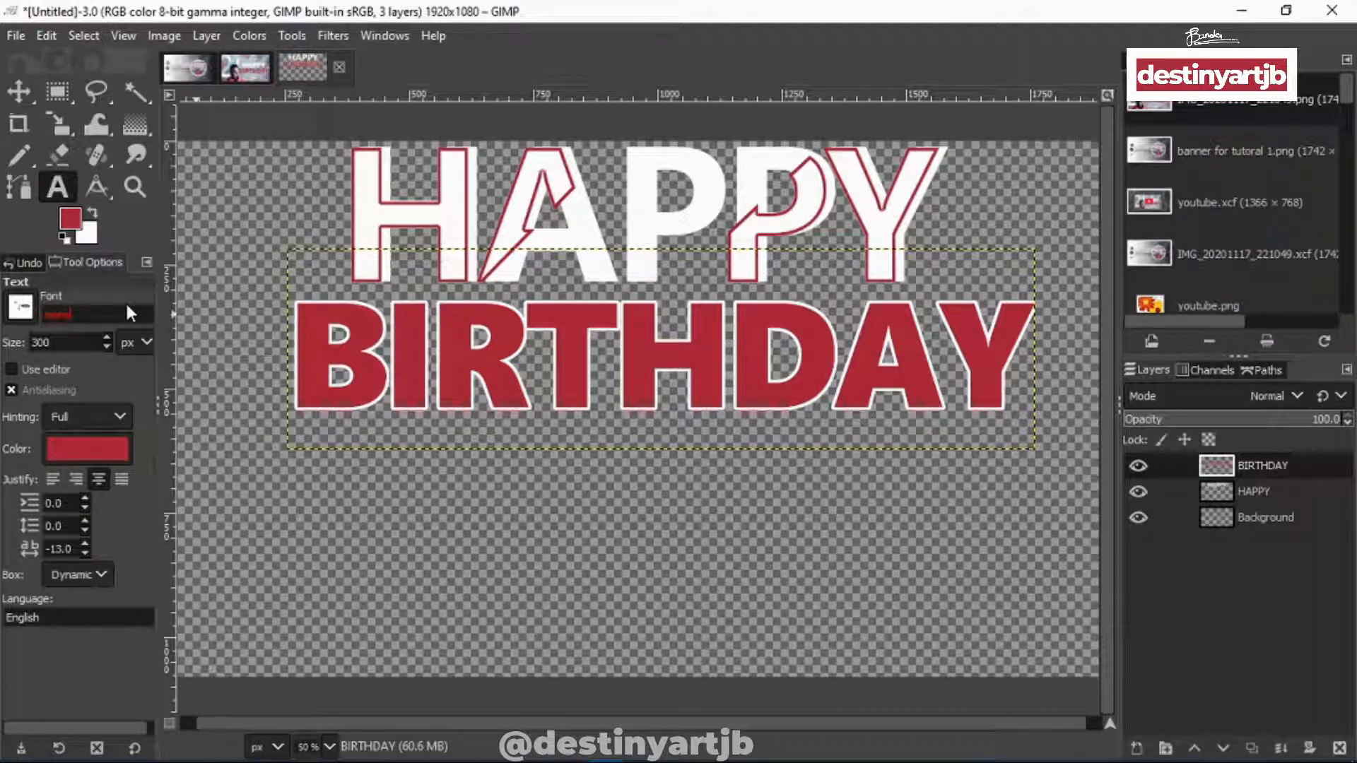
key("BackSpace")
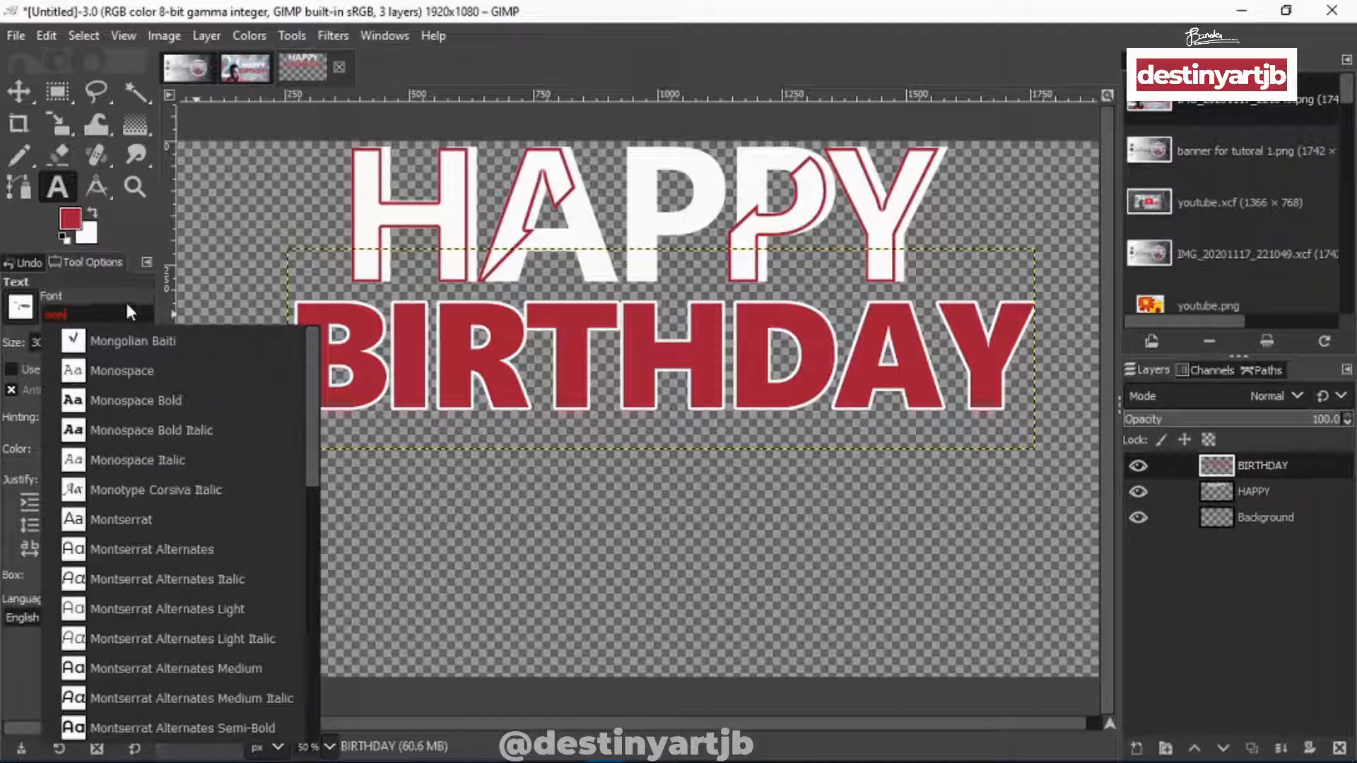
scroll(190, 499, "down", 3)
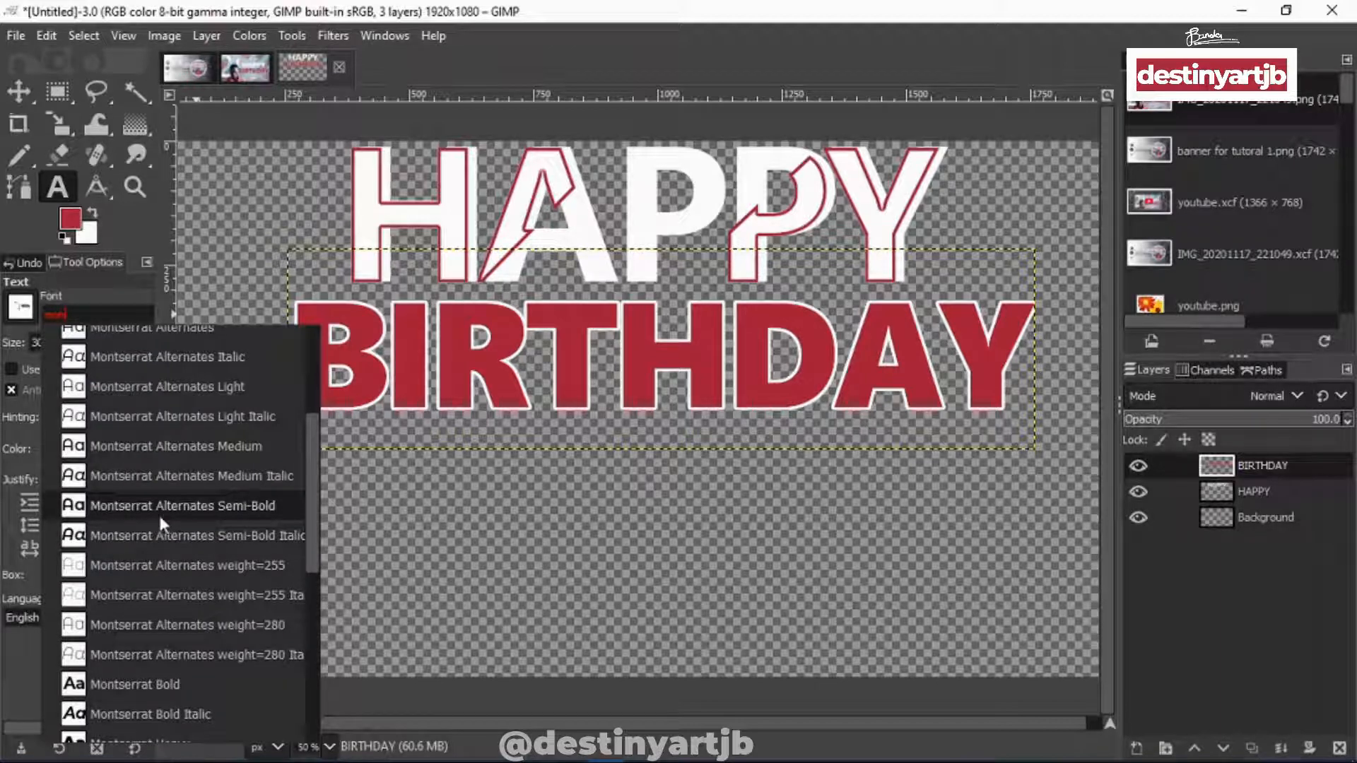
scroll(159, 511, "down", 3)
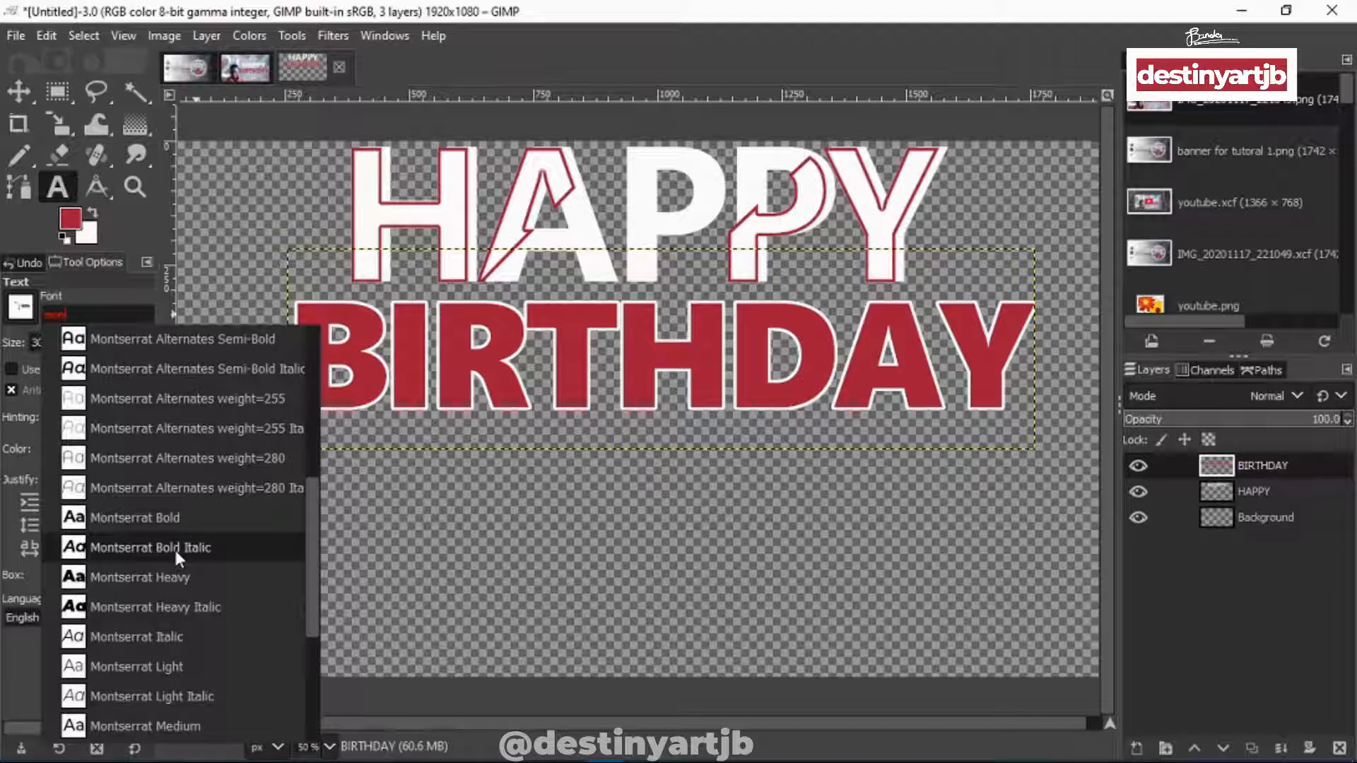
left_click(176, 517)
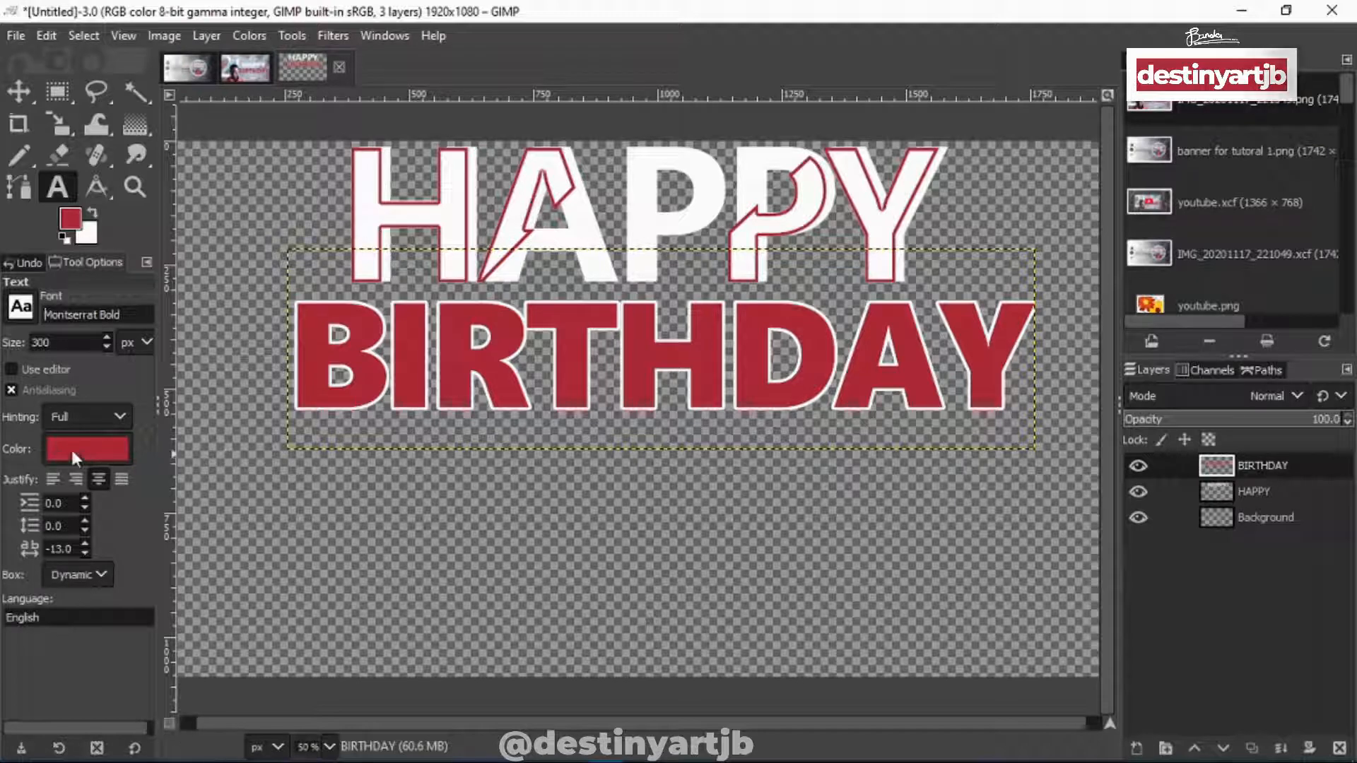
Start a new crimson text layer beneath BIRTHDAY and set its font size to 200 px
left_click(387, 549)
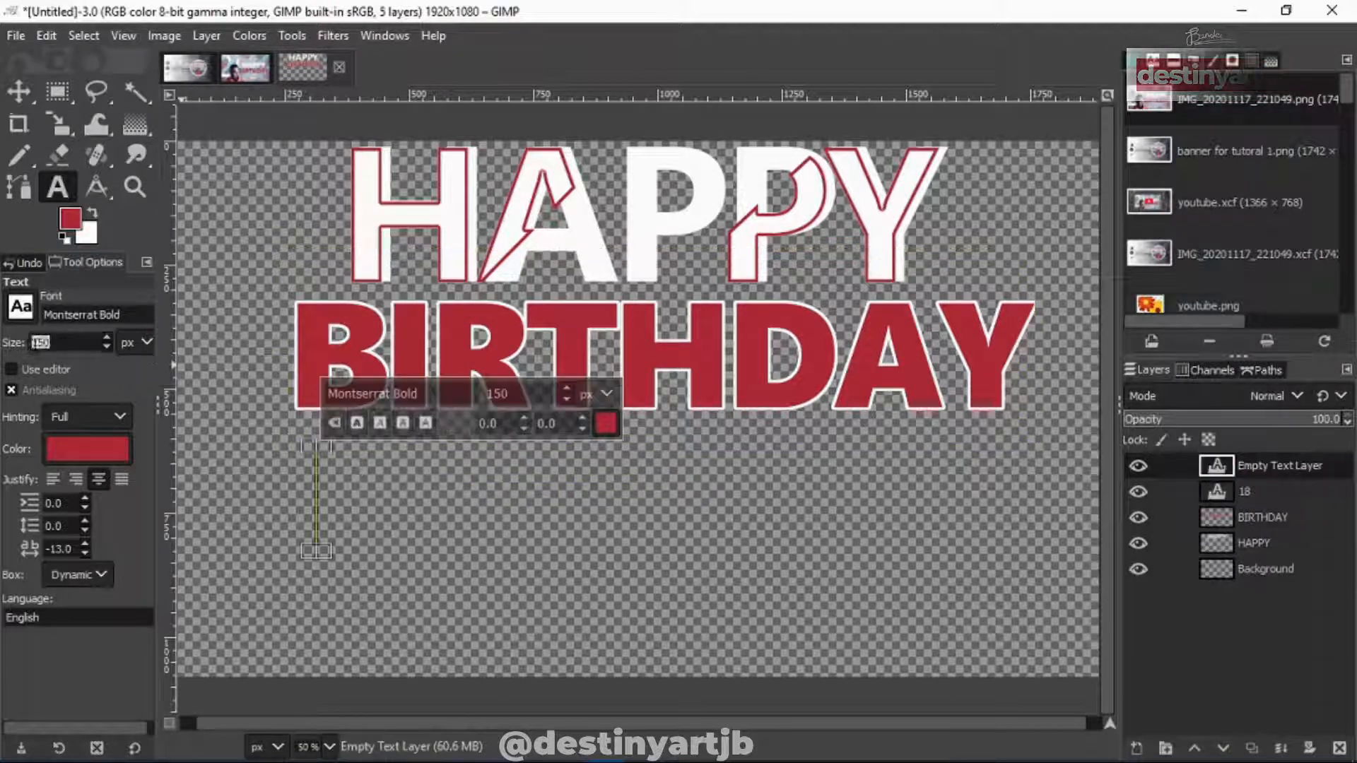
type("1200")
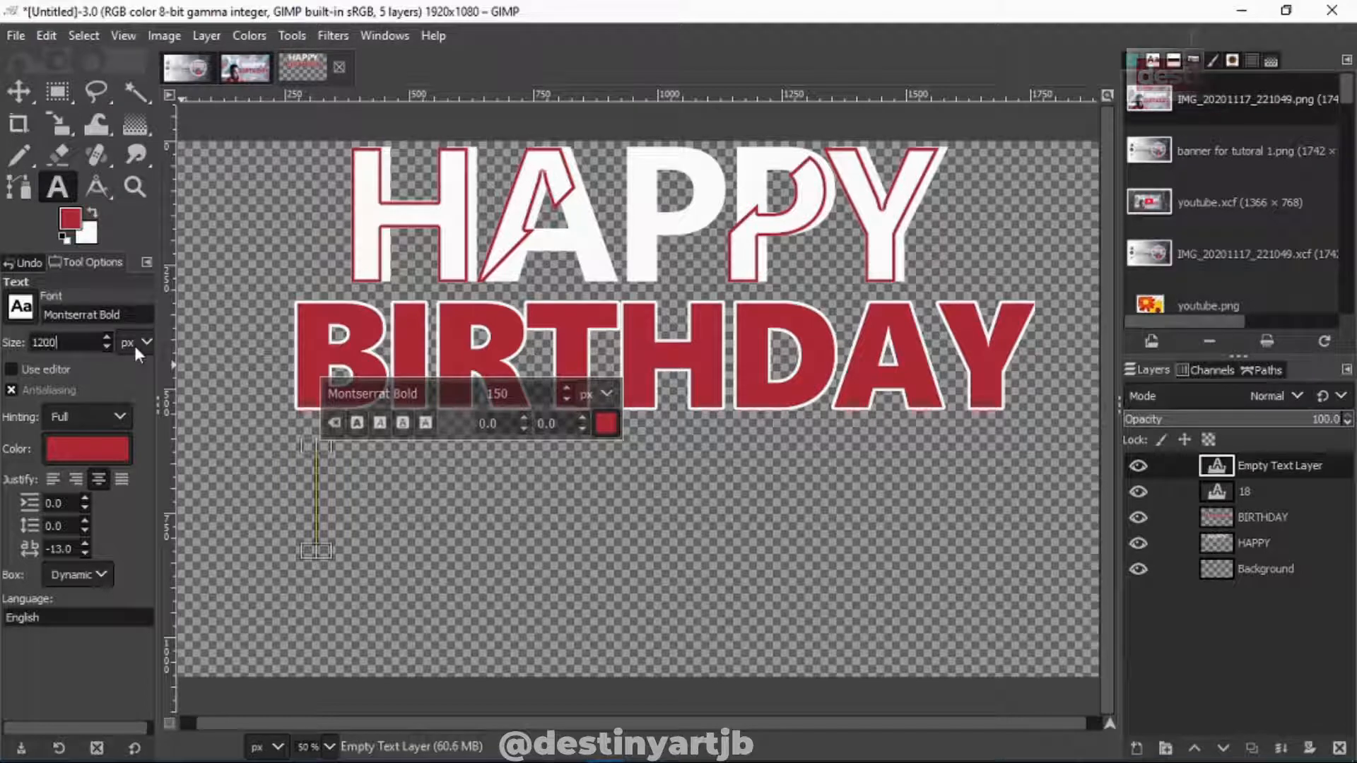
key("Return")
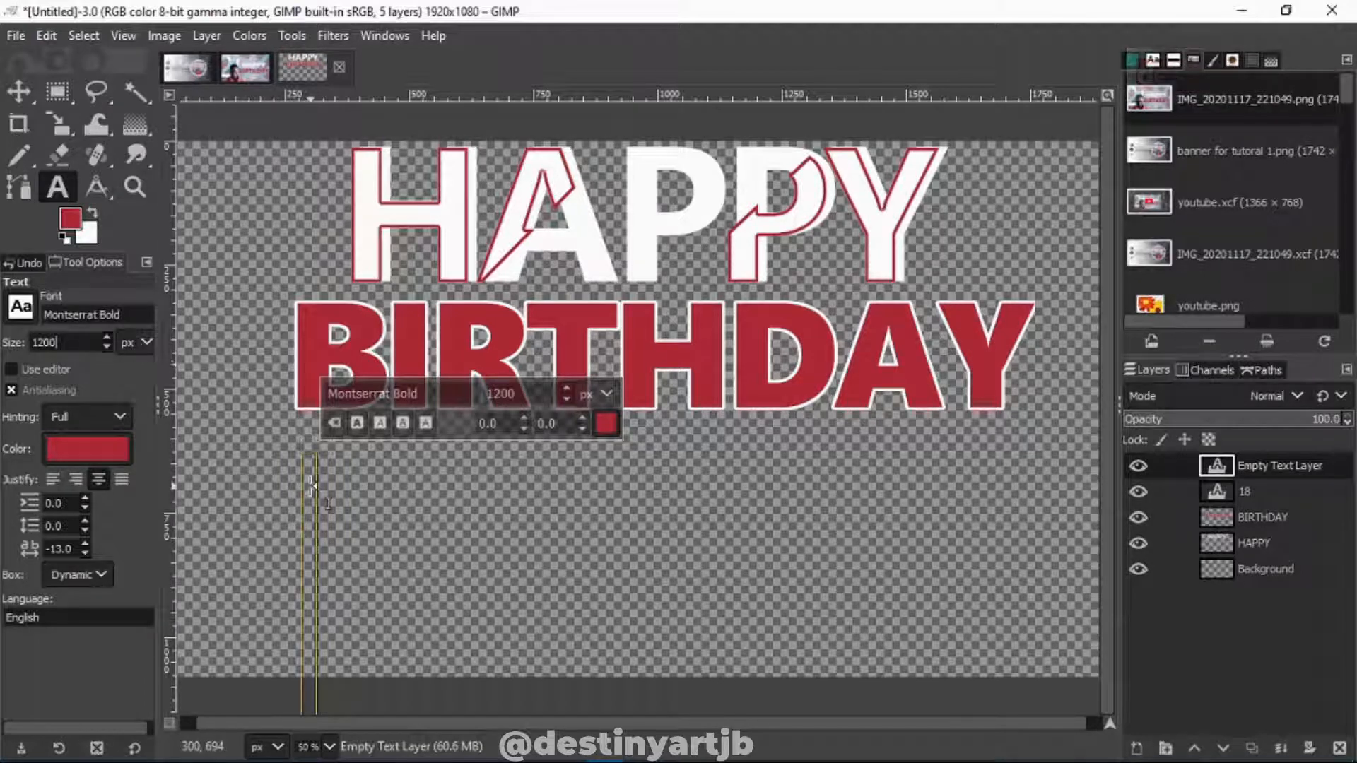
key("Return")
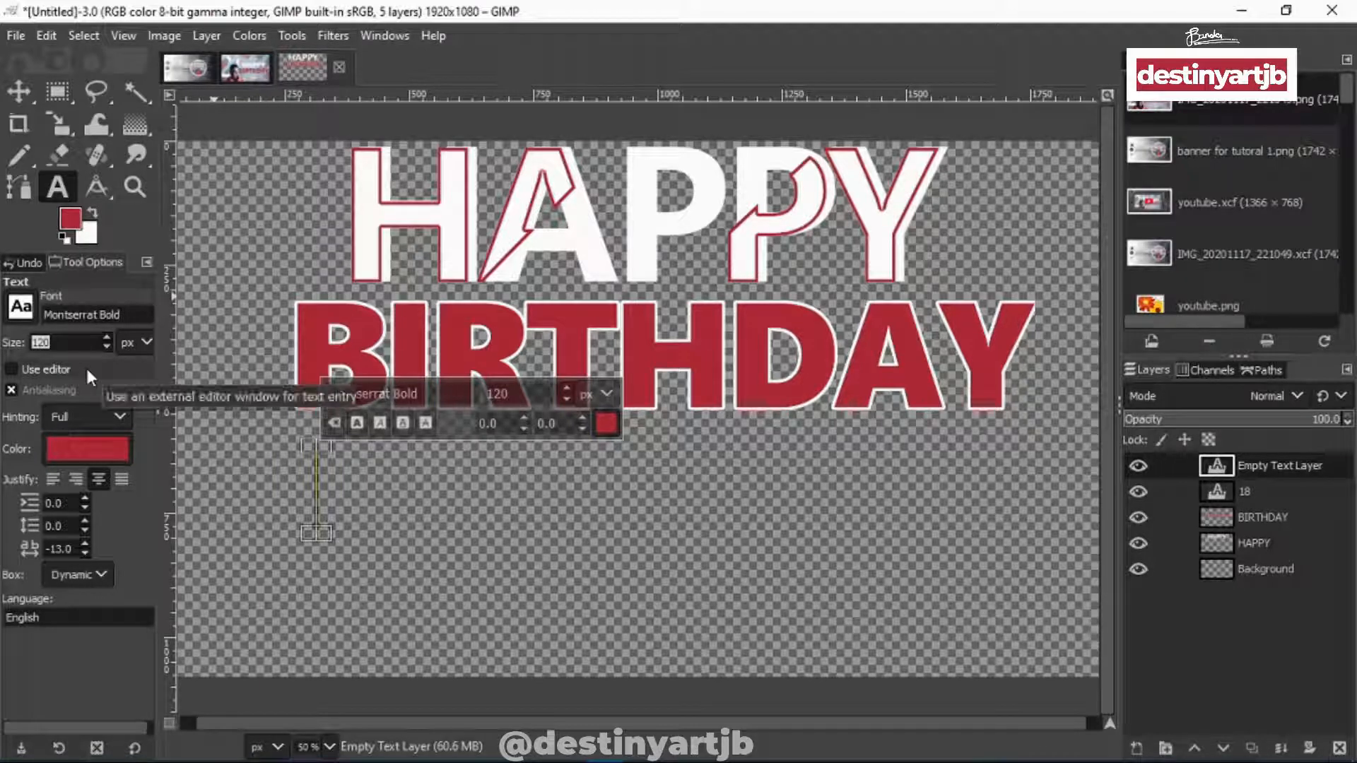
type("20")
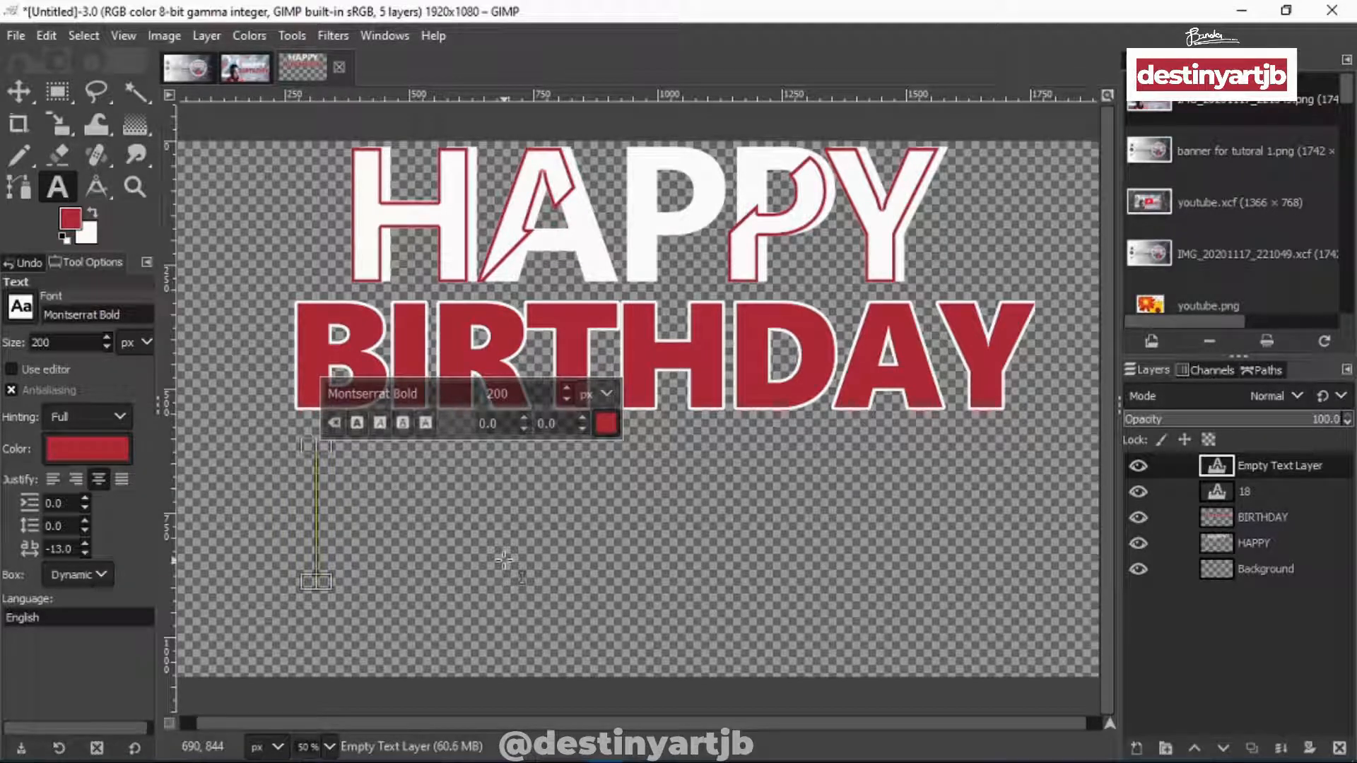
Enter the date line 18 NOVEMBER 2020 in the new text layer
type("18")
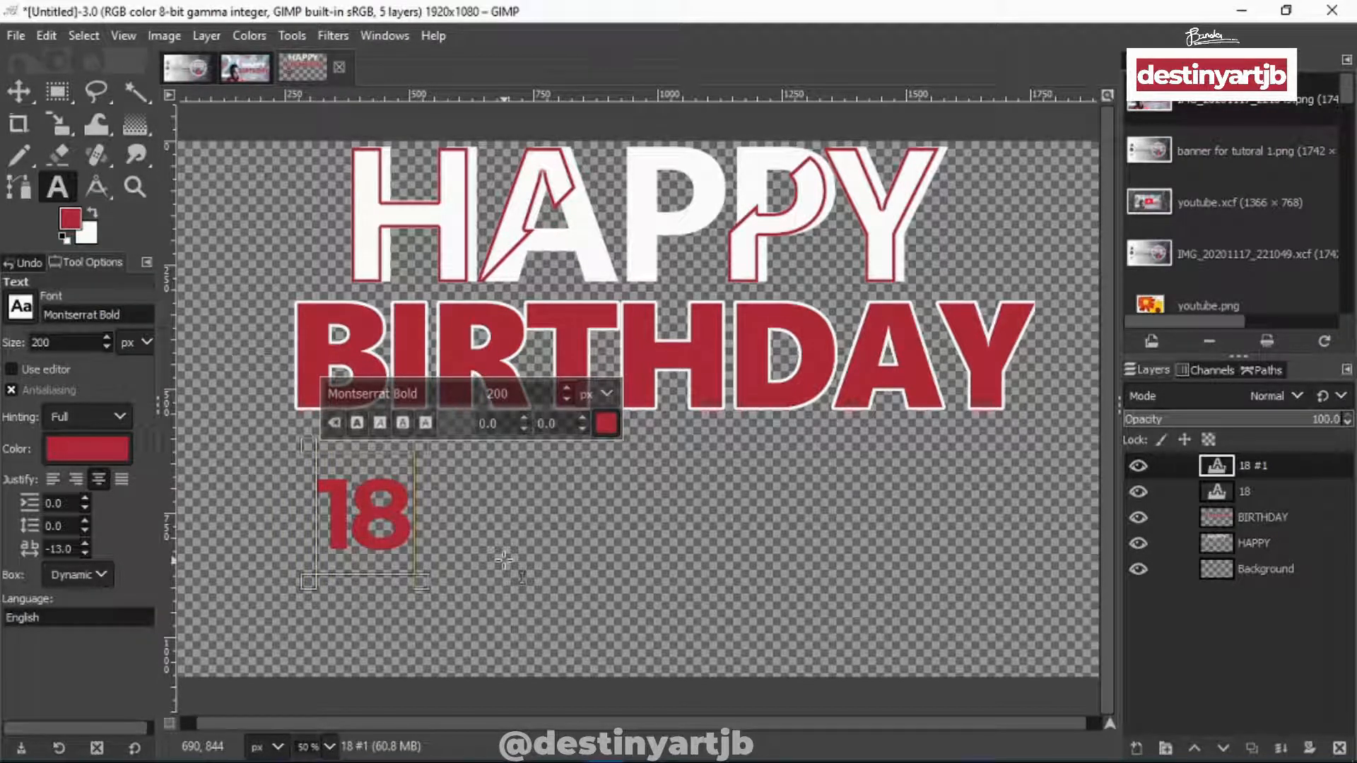
type(" N")
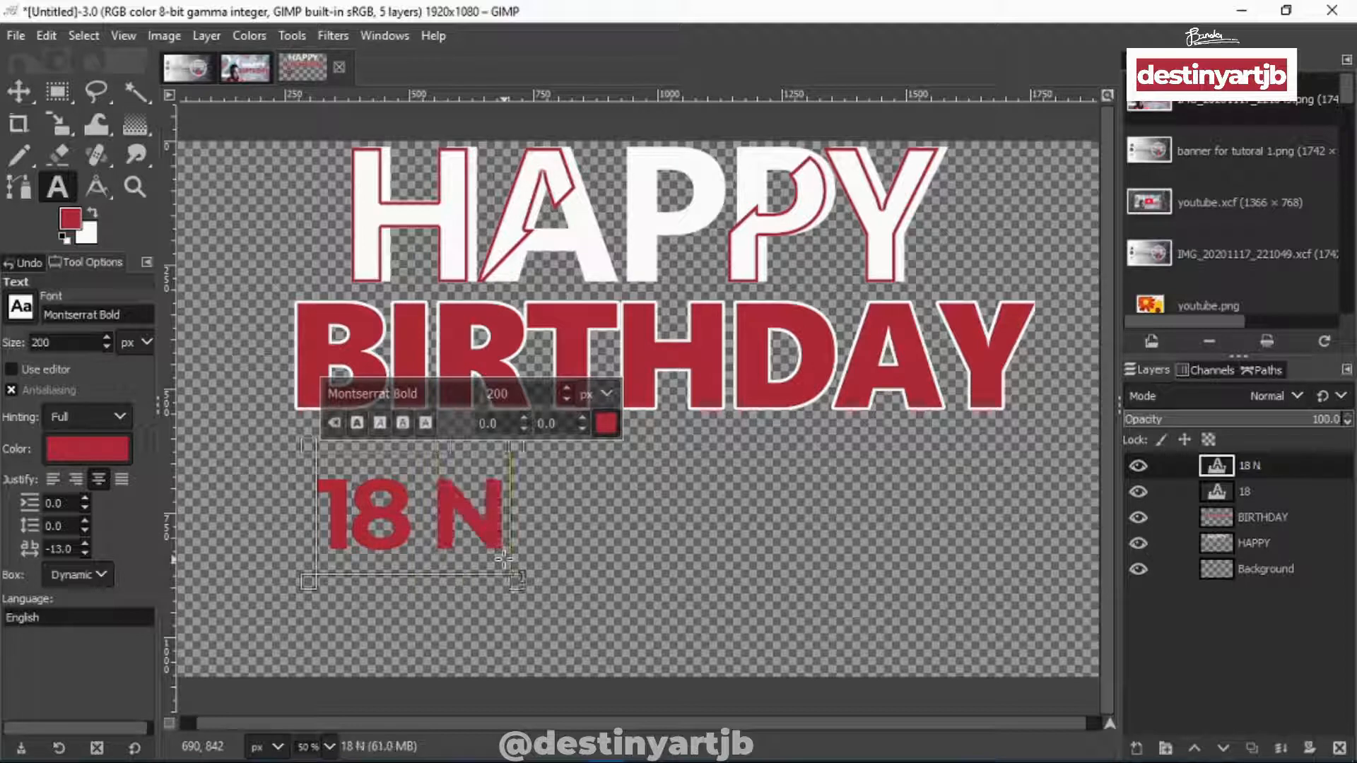
type("O")
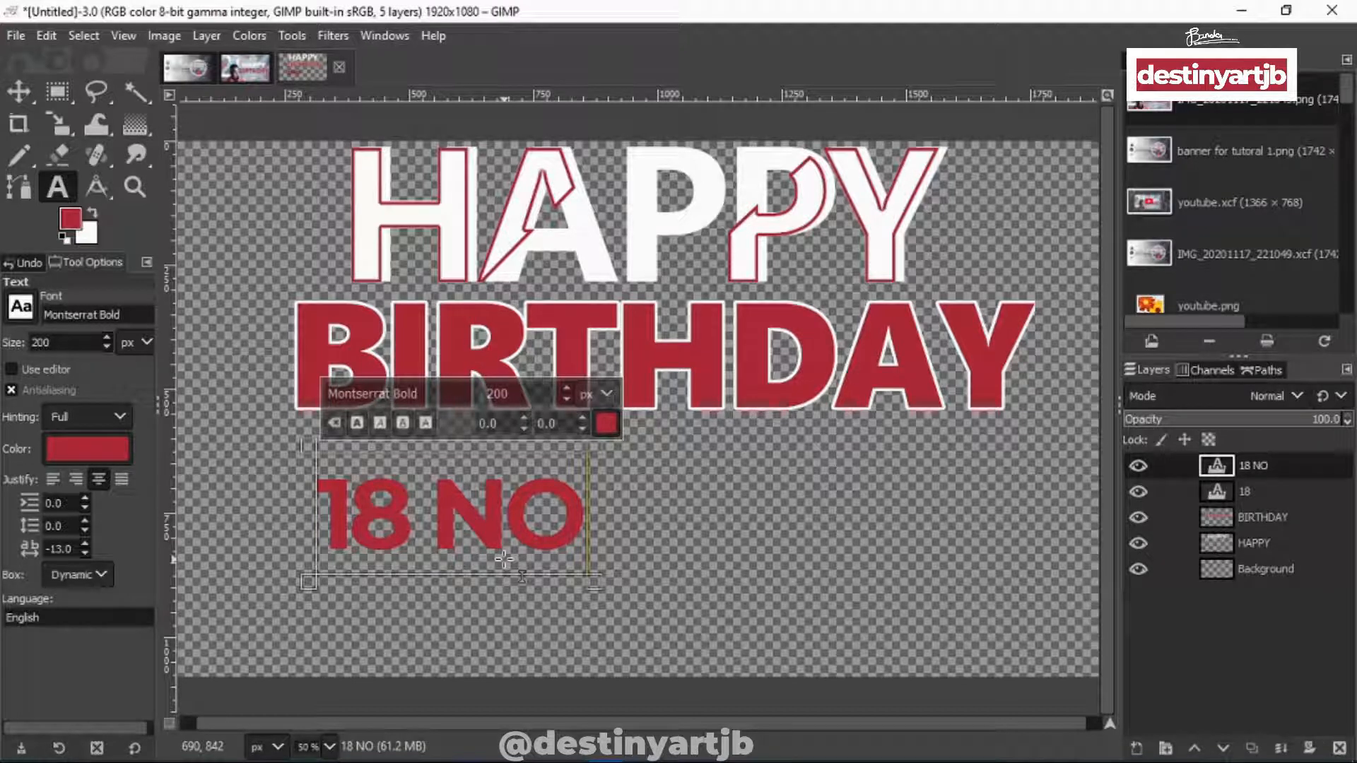
type("VE")
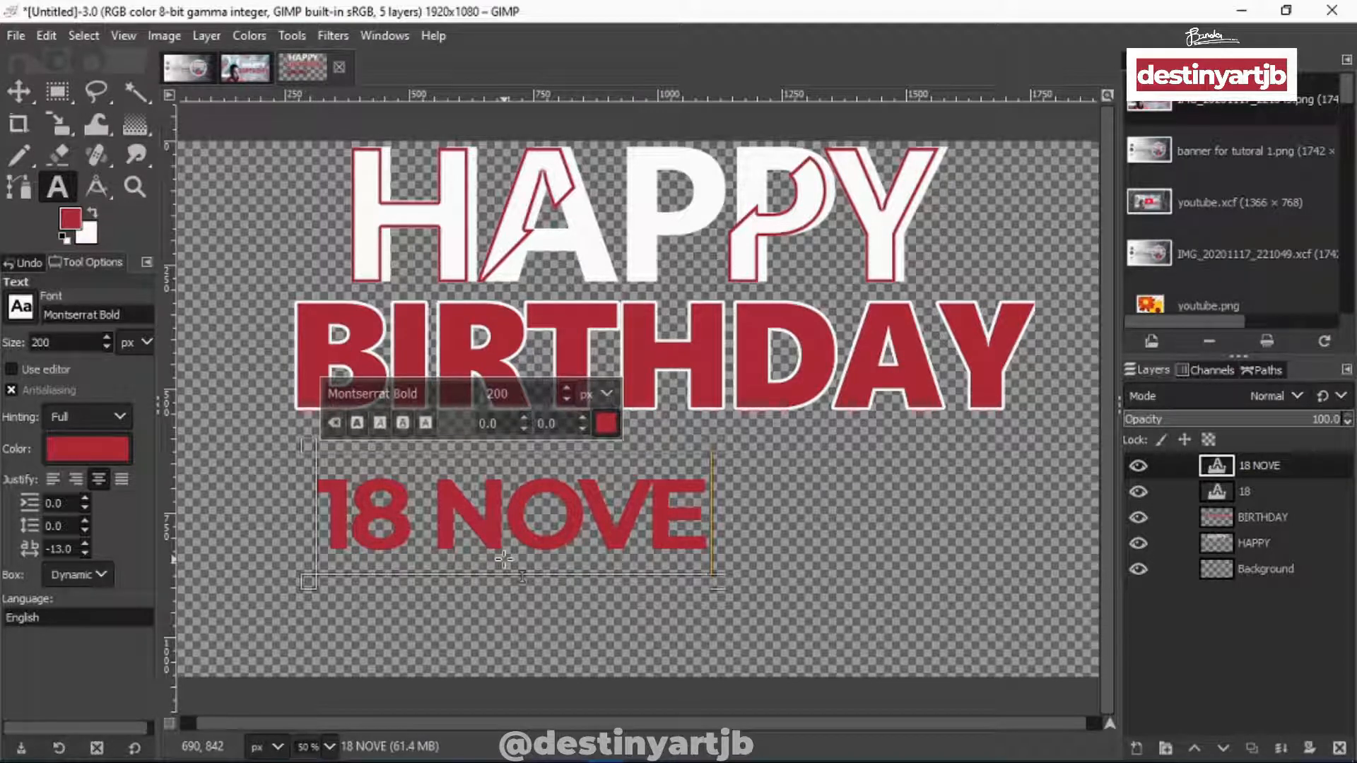
type("MBER @")
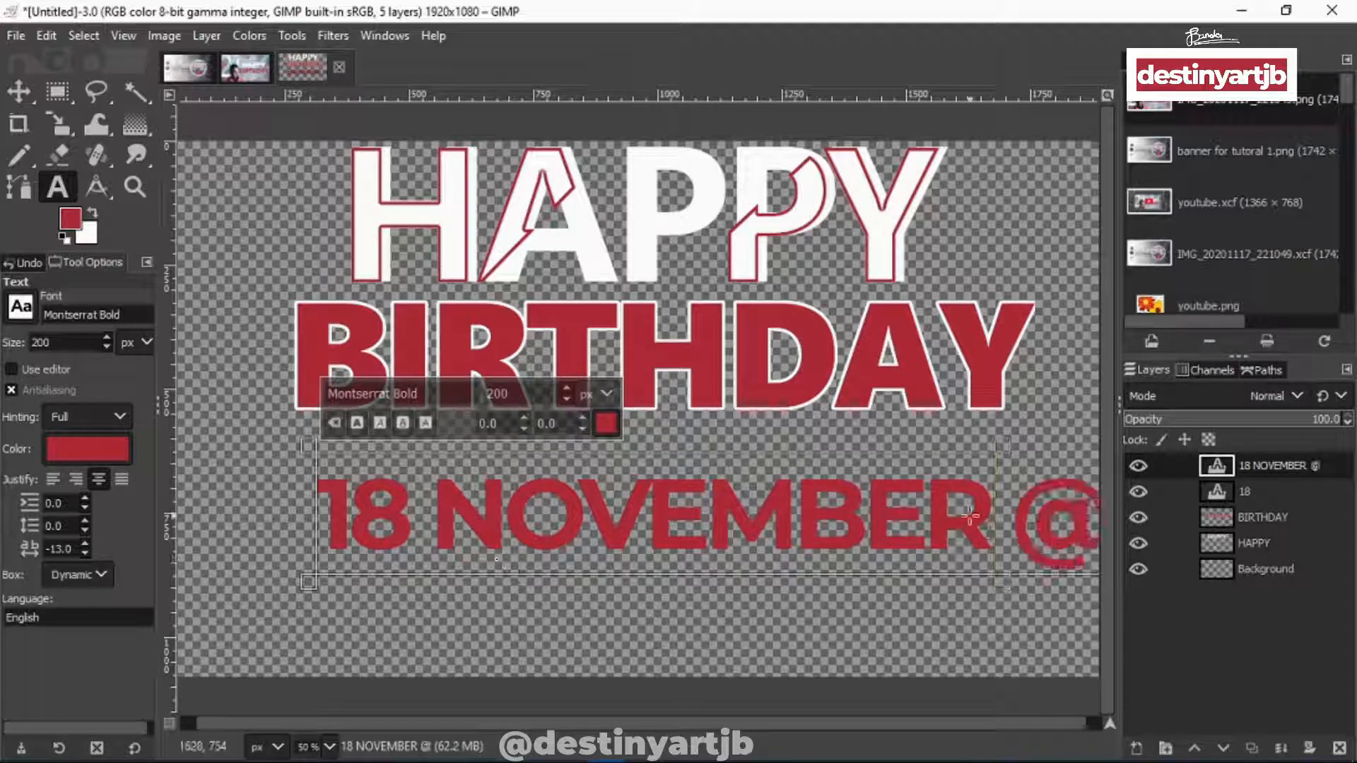
key("BackSpace")
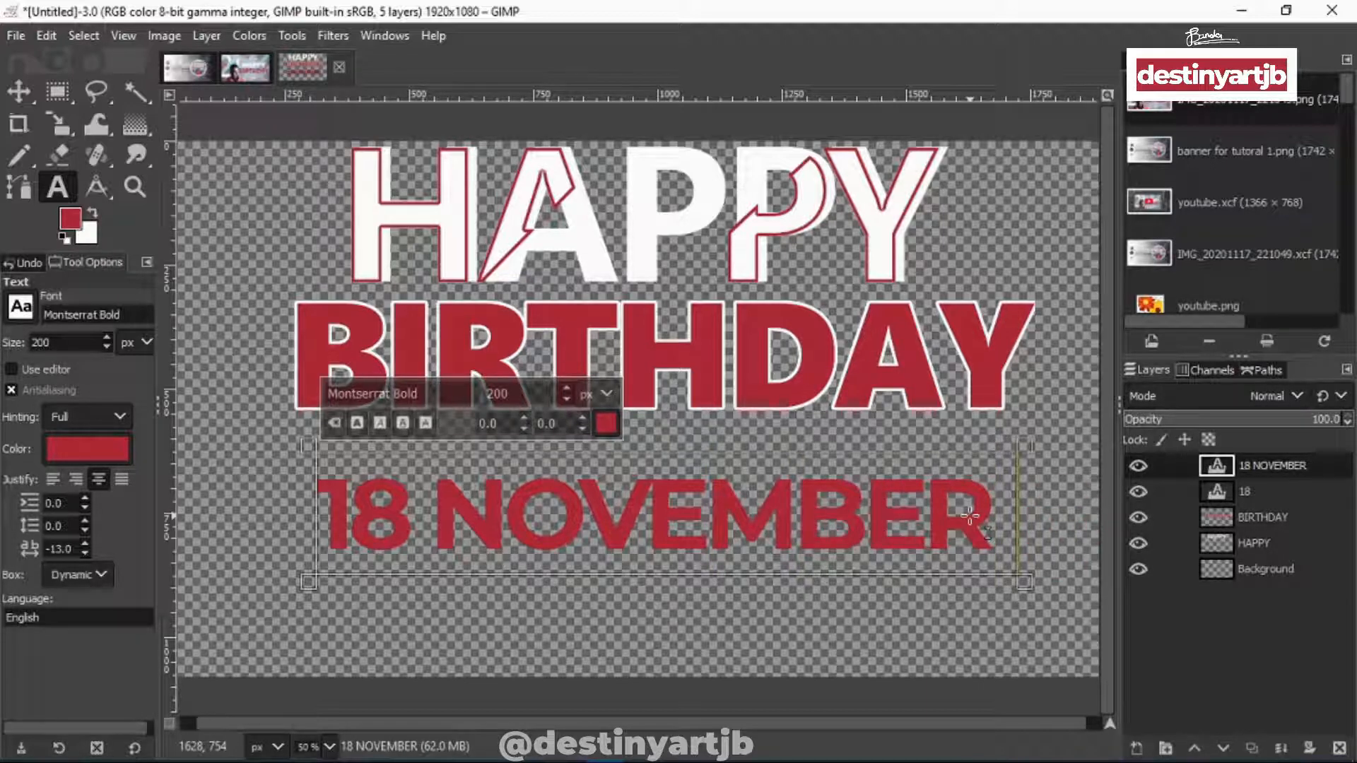
type("2")
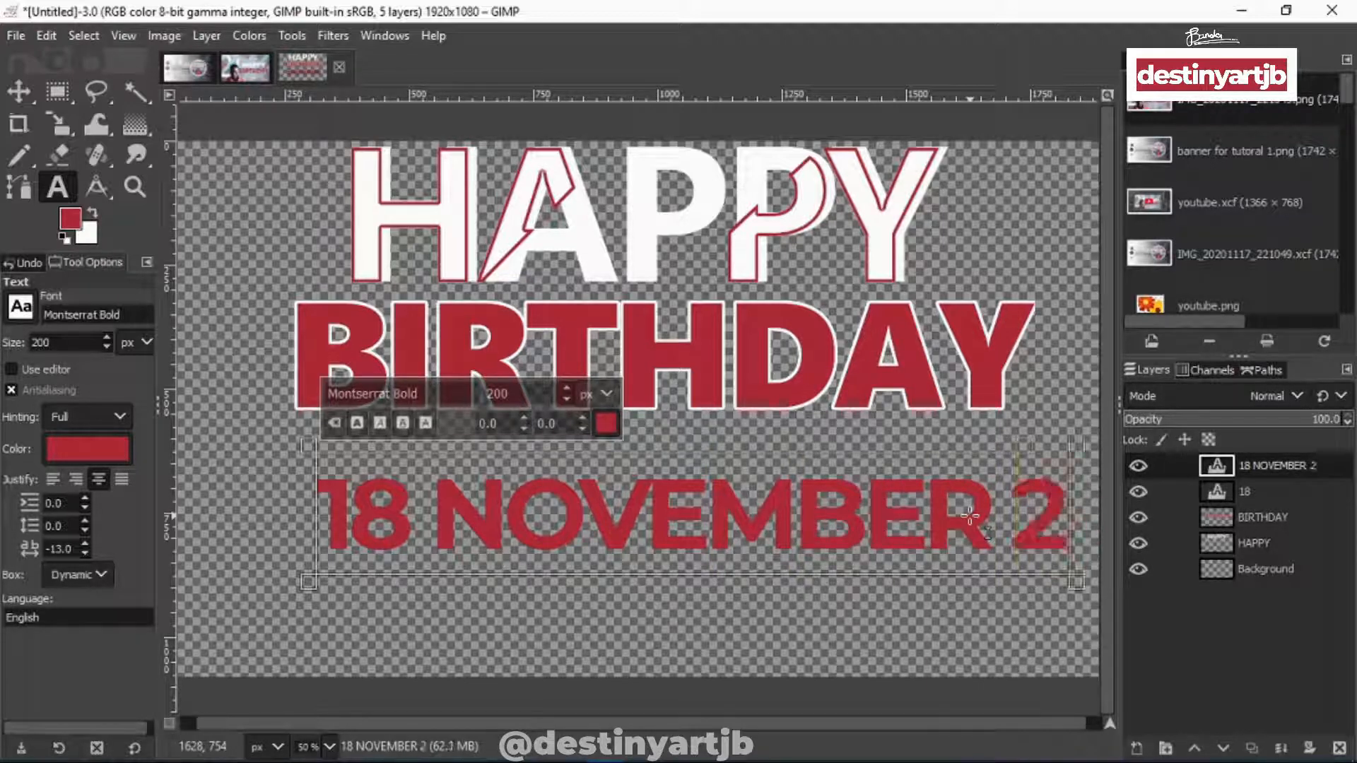
type("020")
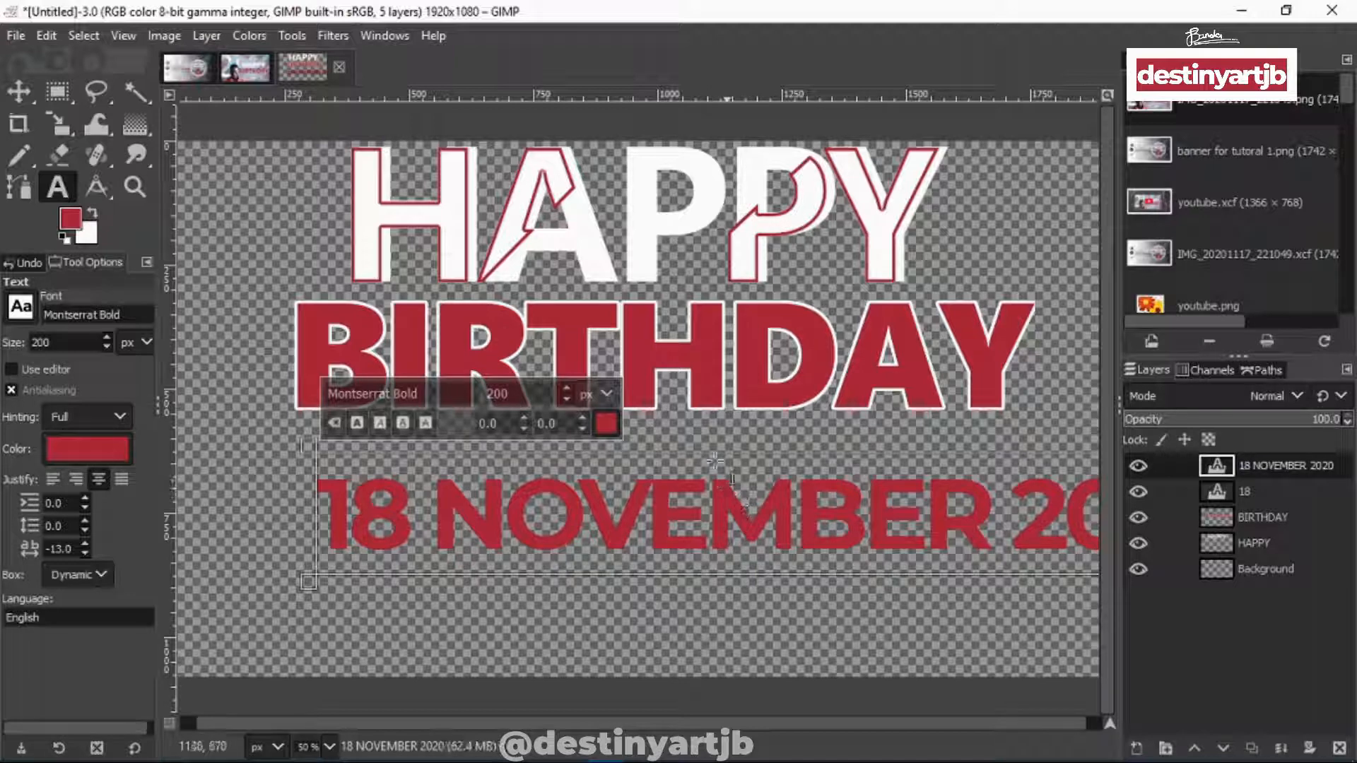
Scale the date text down to 1302 × 171 px with its proportions kept and position it beneath BIRTHDAY
left_click(28, 99)
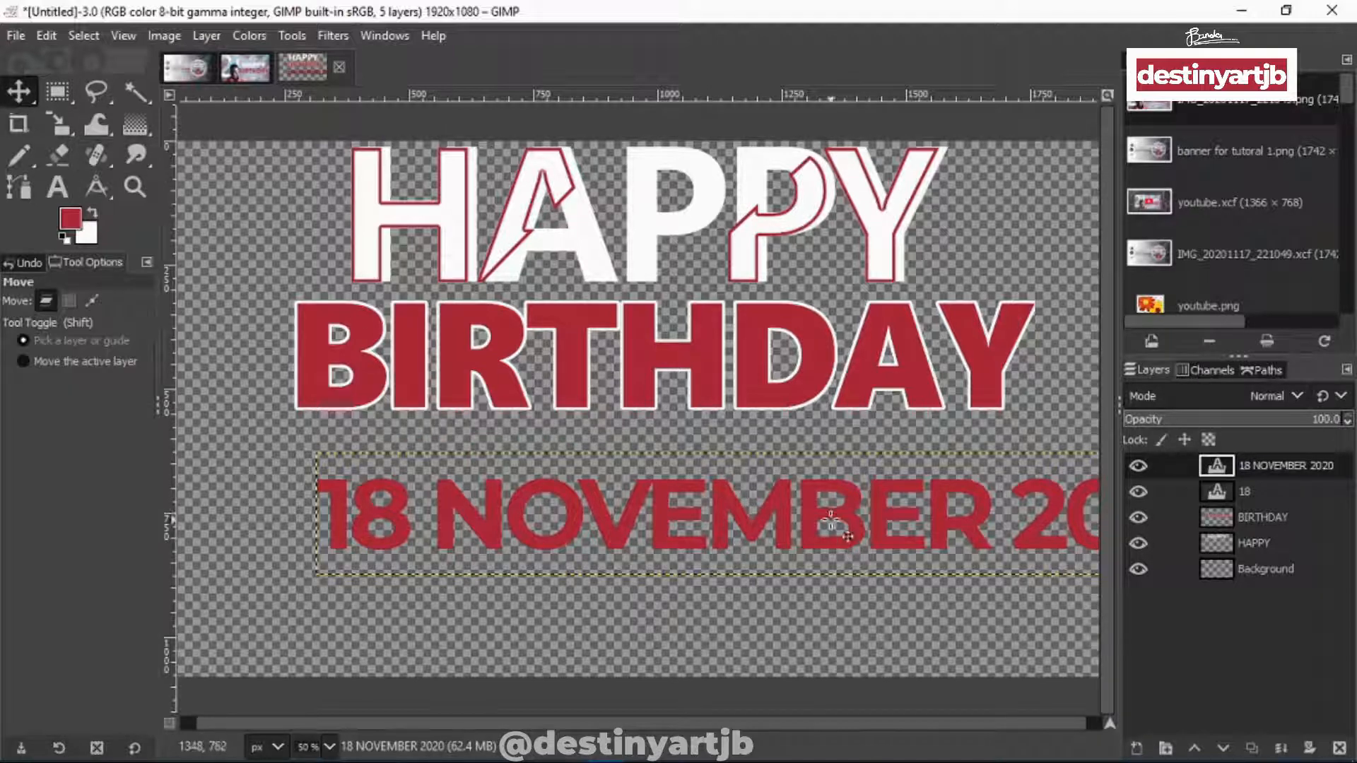
left_click_drag(824, 522, 698, 544)
left_click(60, 128)
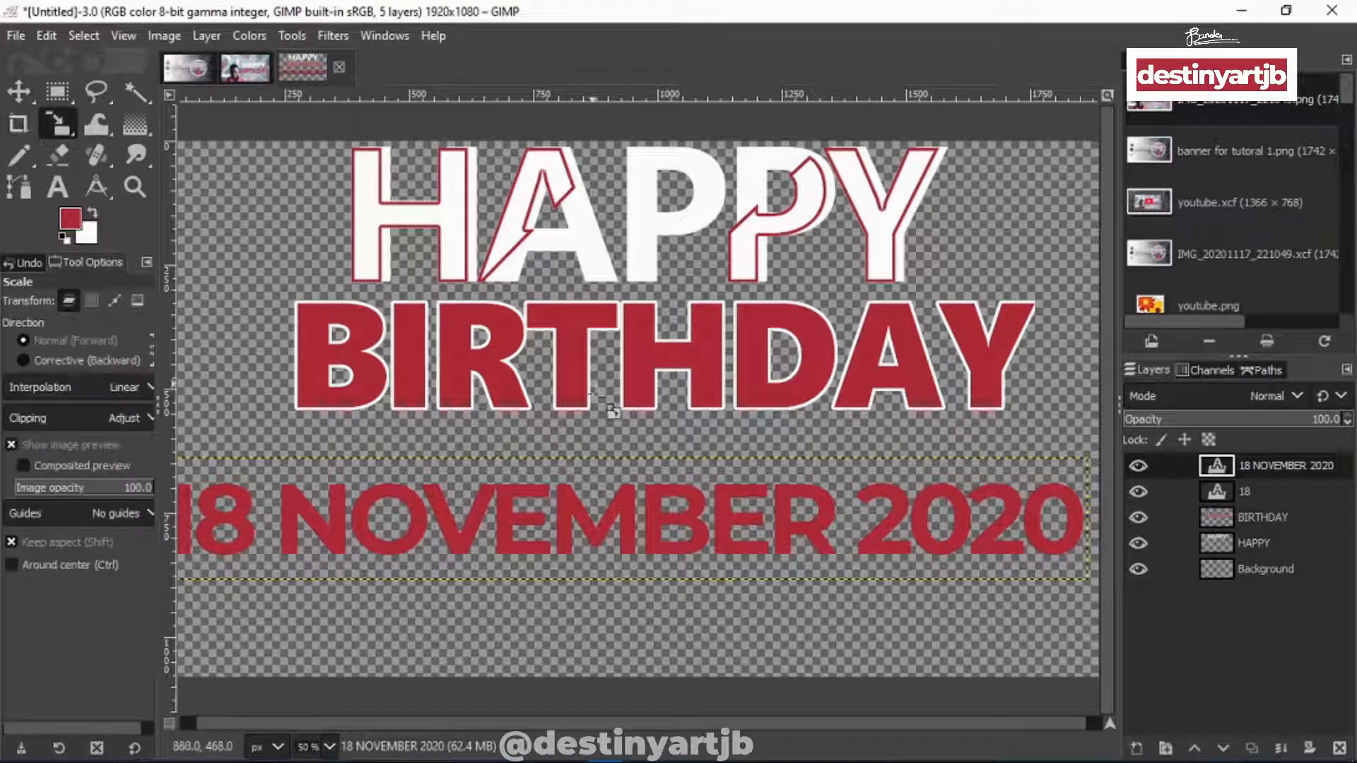
left_click(710, 566)
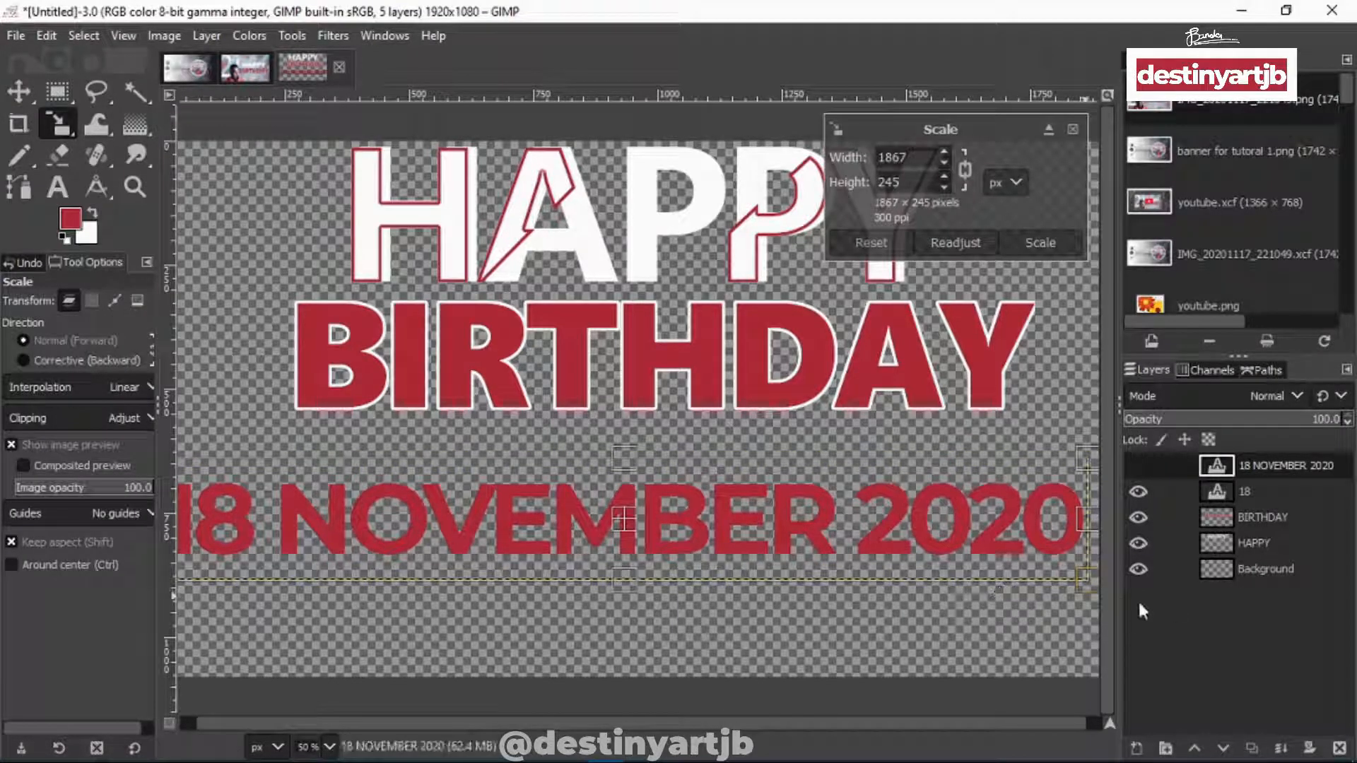
left_click_drag(1084, 580, 1060, 577)
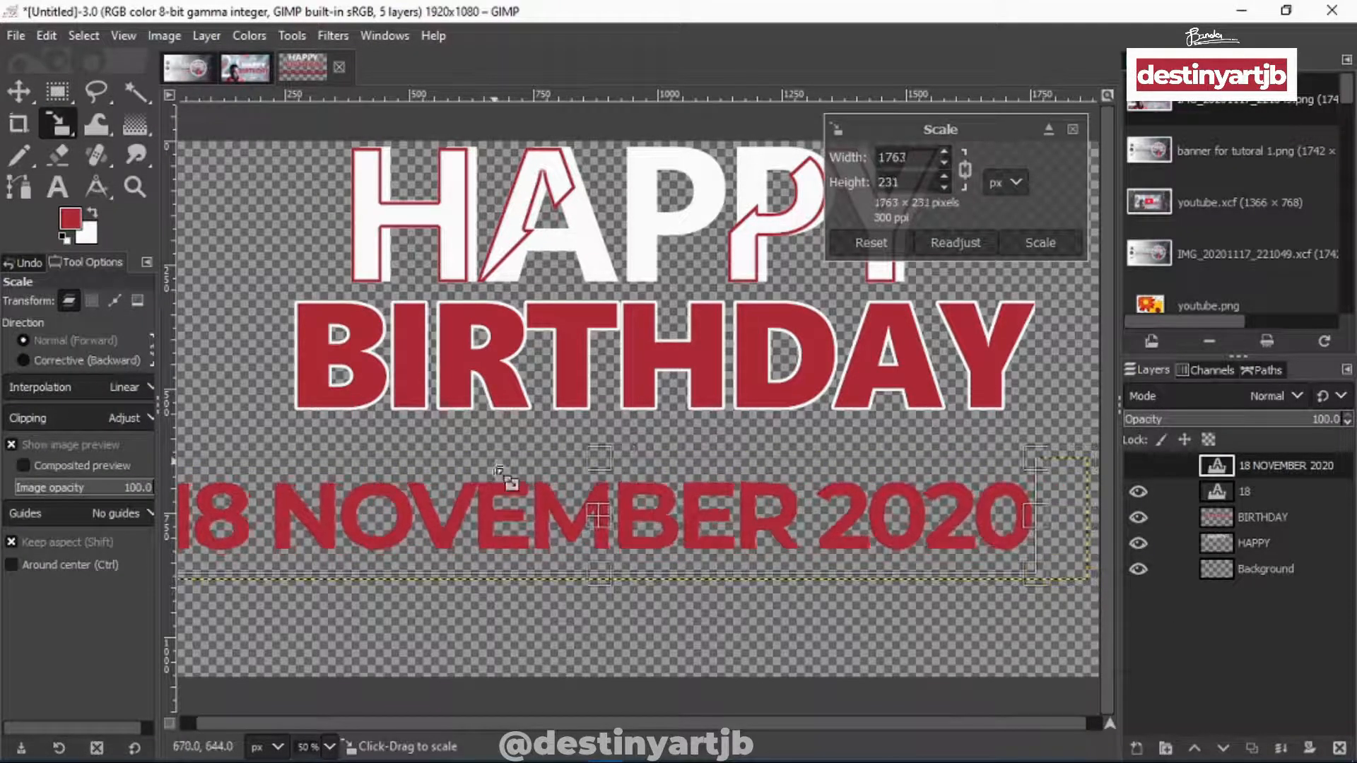
left_click_drag(606, 515, 636, 515)
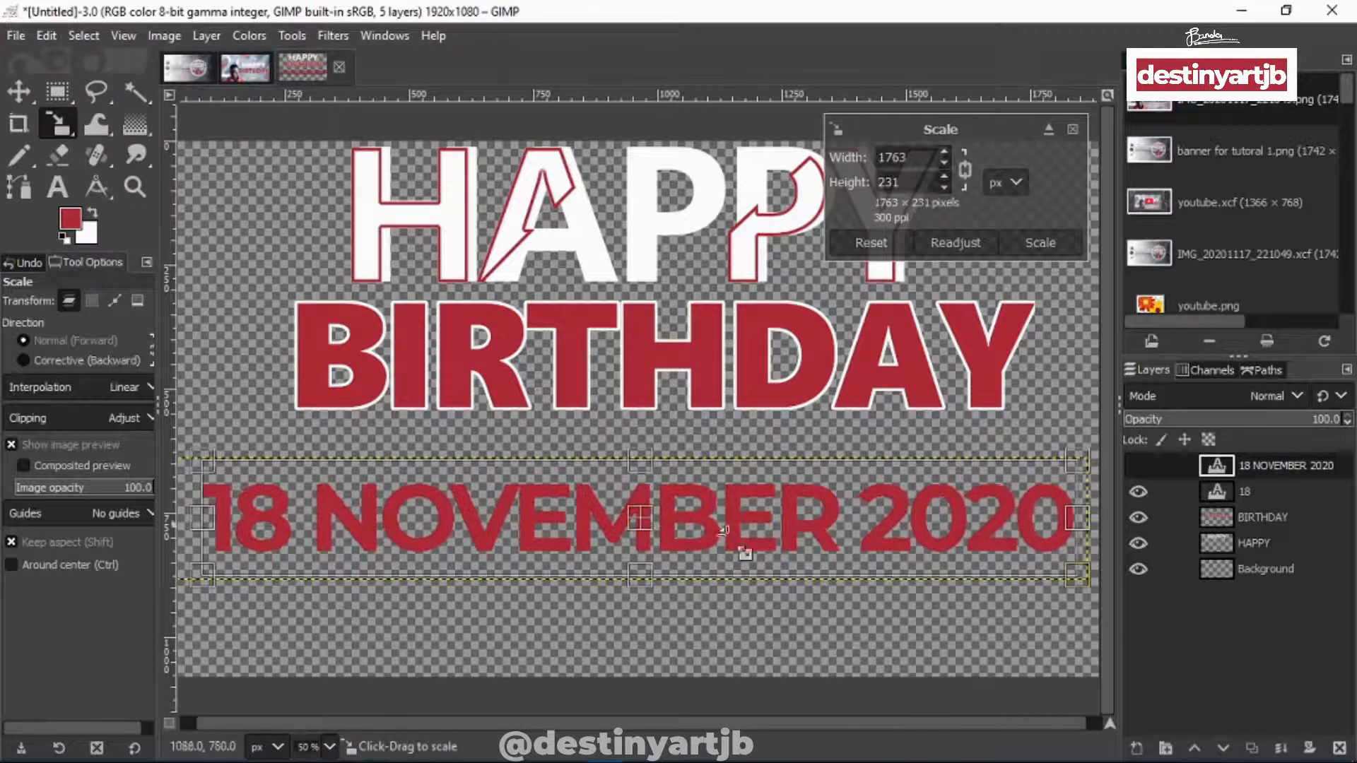
left_click_drag(1088, 585, 868, 571)
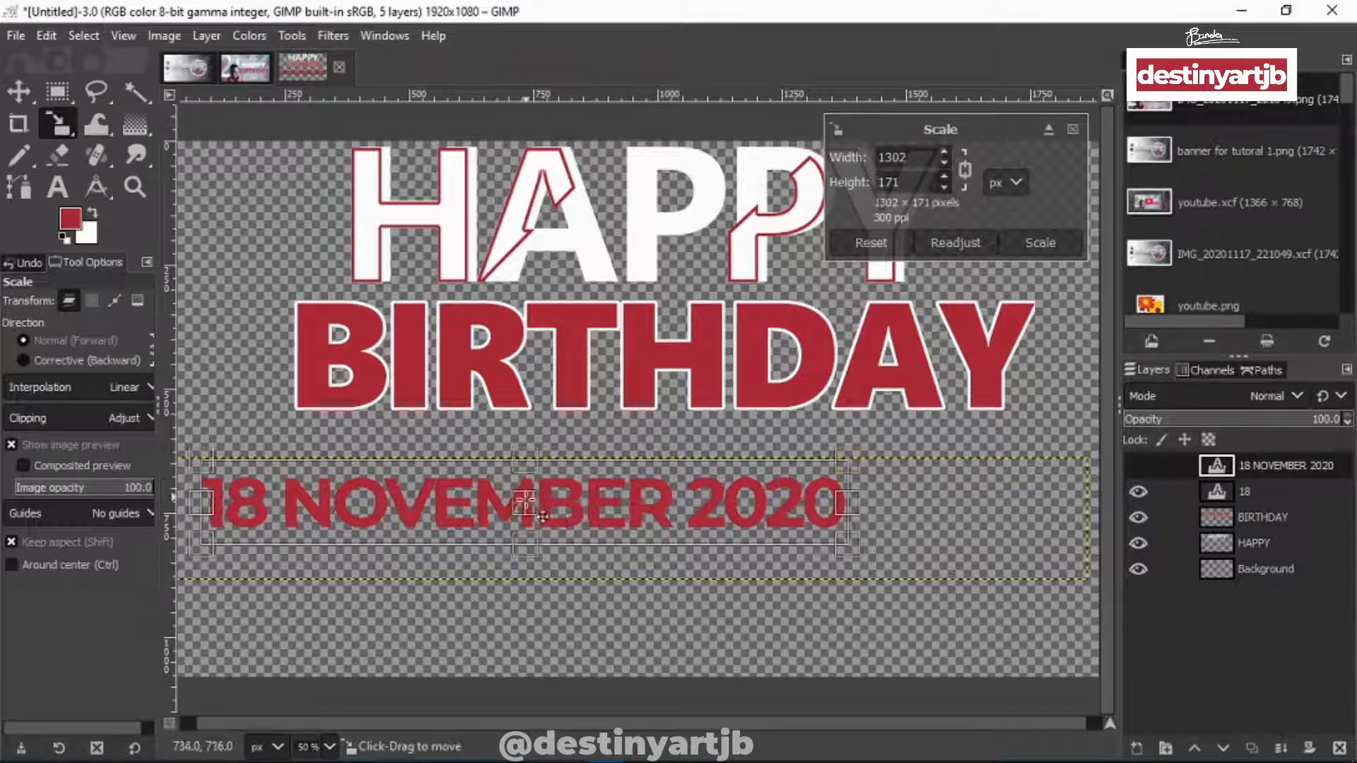
left_click_drag(535, 506, 621, 512)
left_click(1037, 256)
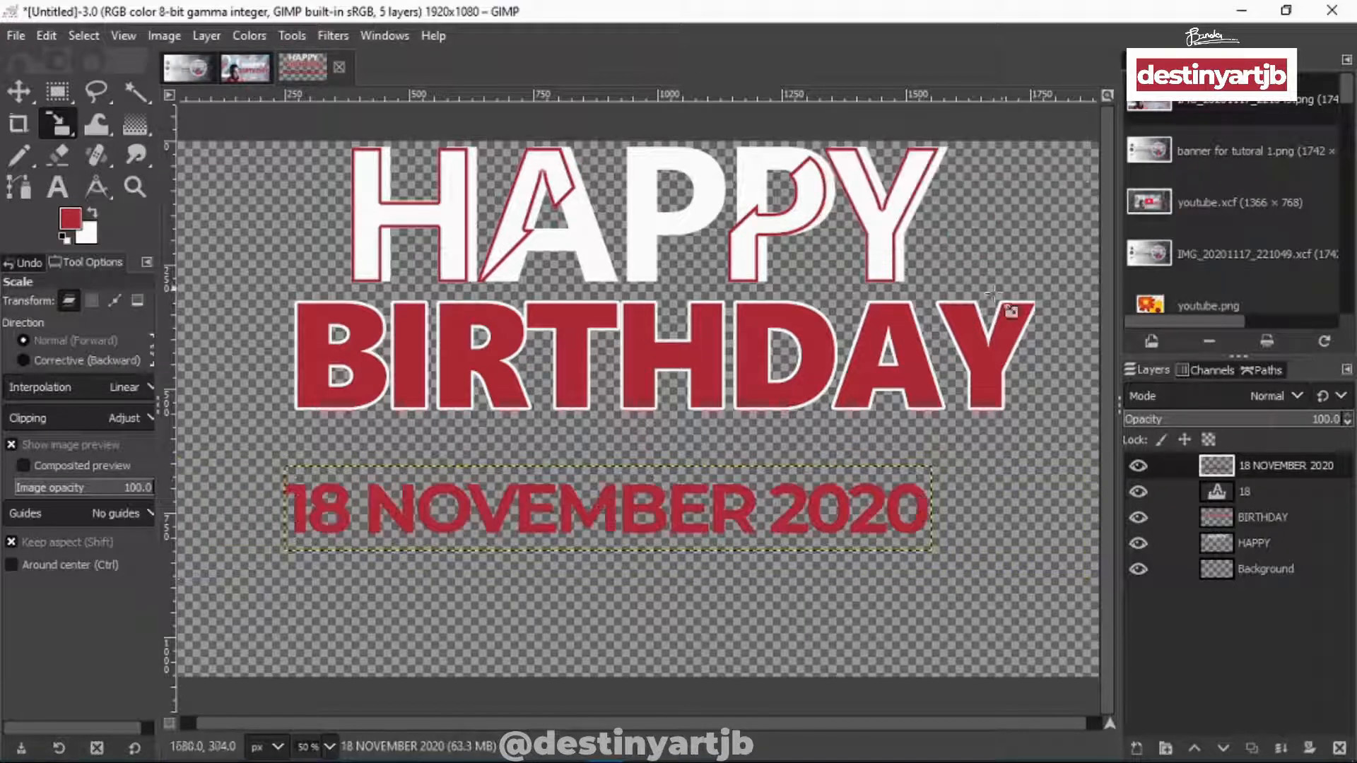
key("m")
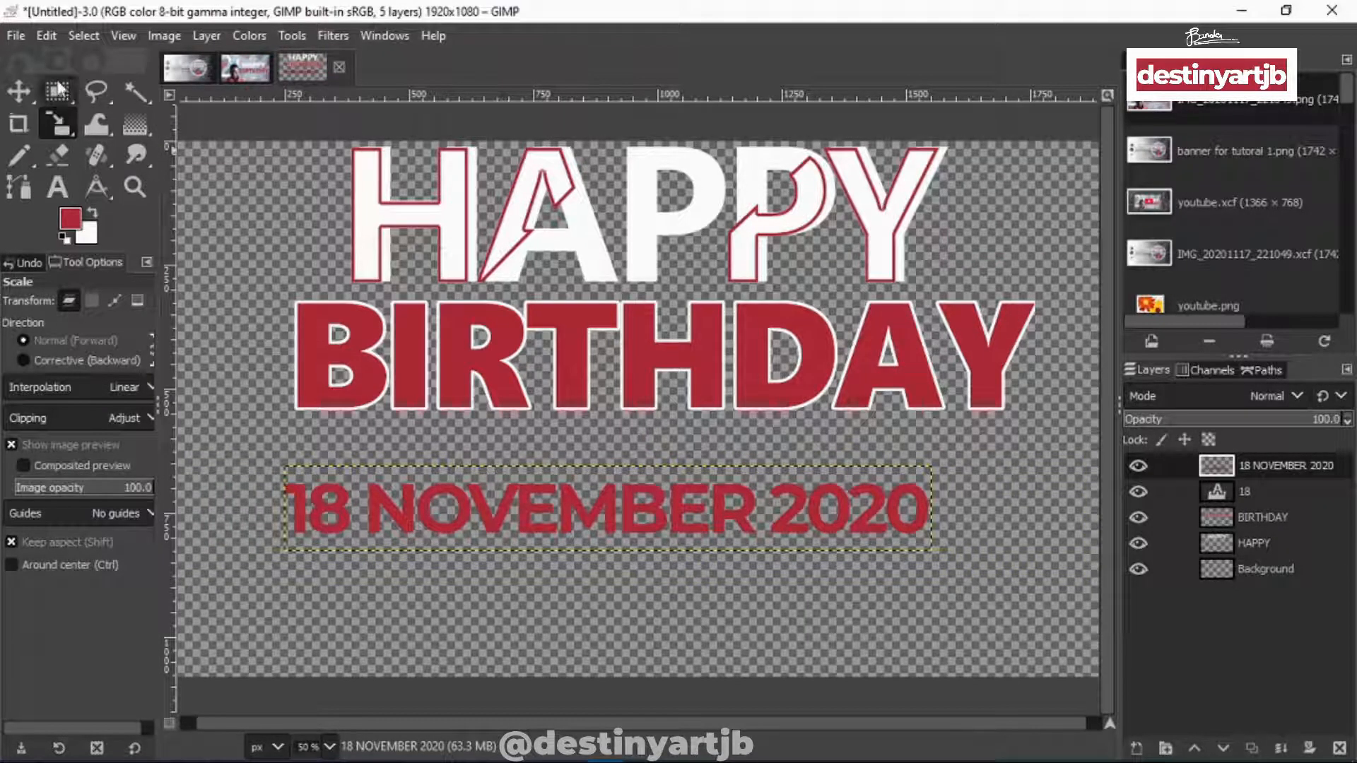
left_click_drag(607, 517, 639, 524)
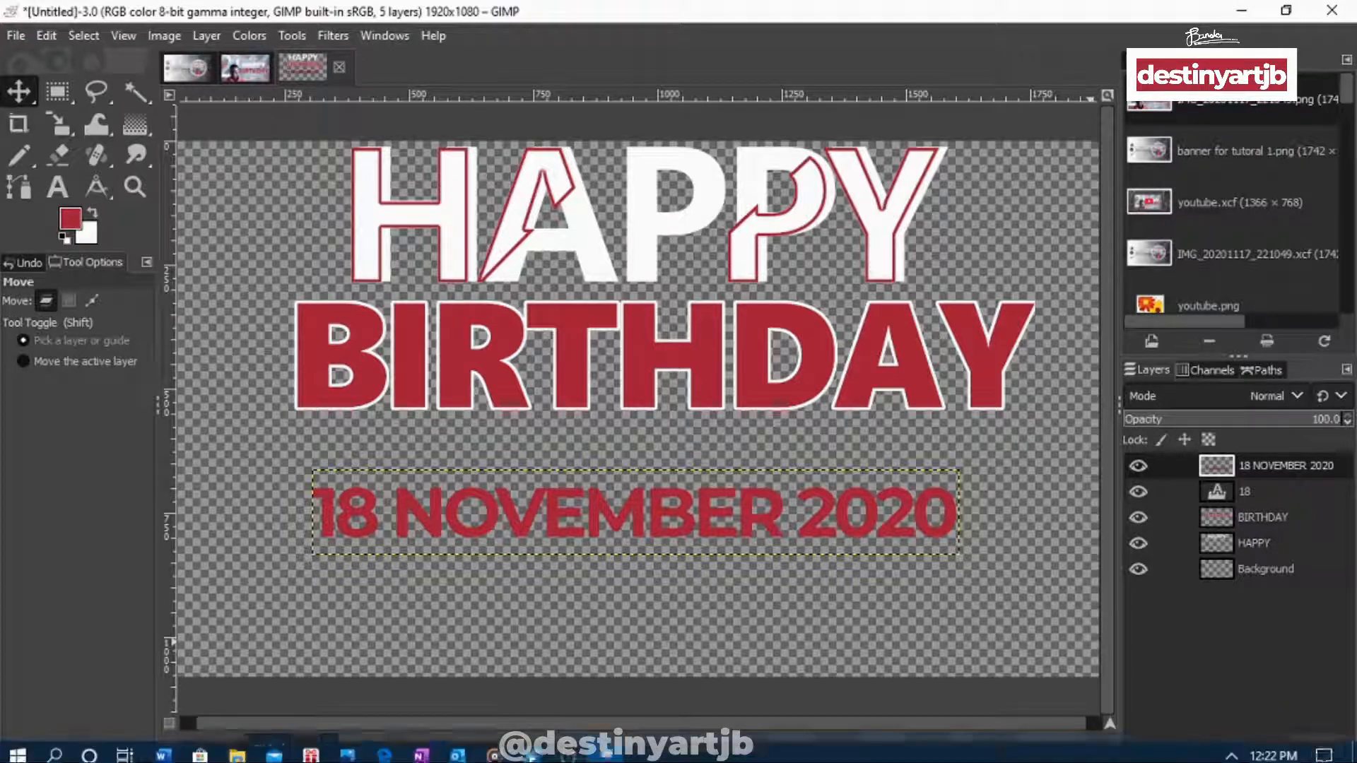
Duplicate the 18 NOVEMBER 2020 layer twice, keeping it separate from the layer named 18
left_click(1285, 753)
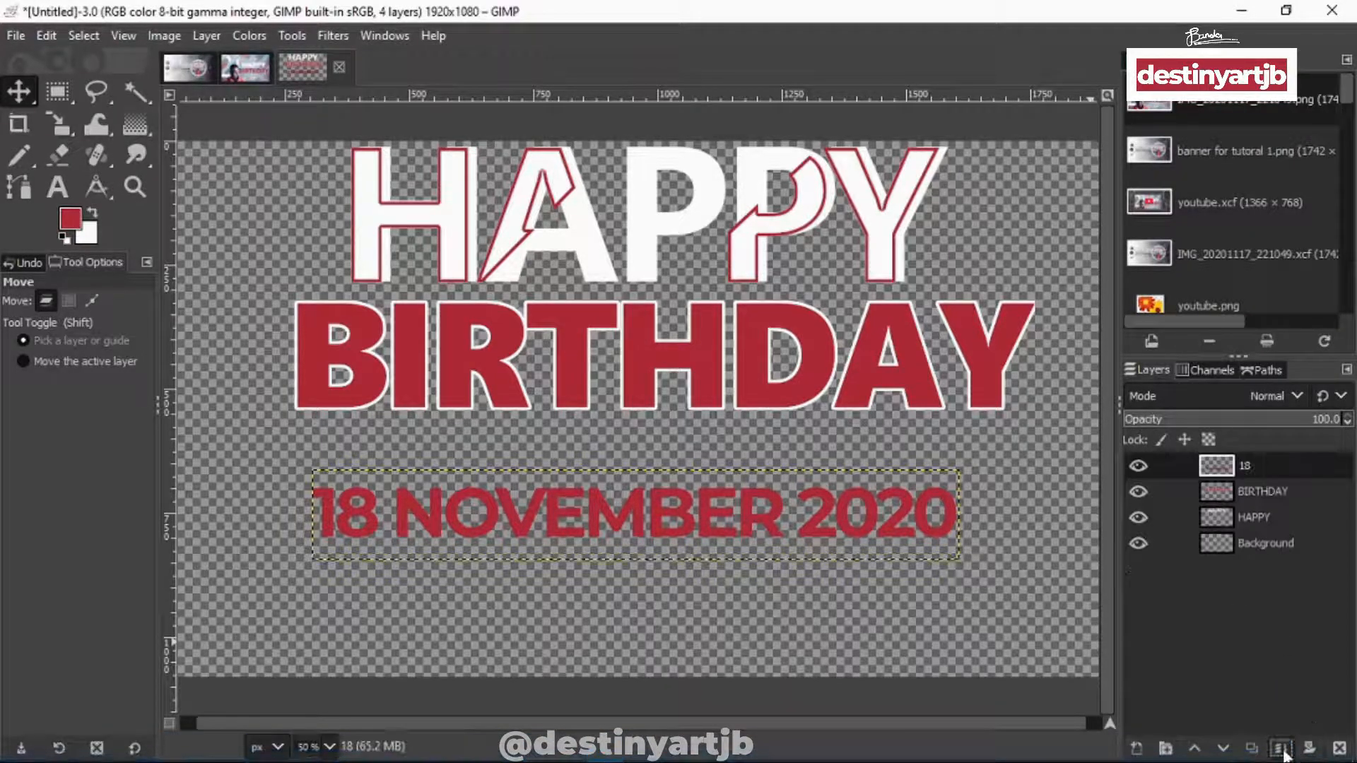
key("ctrl+z")
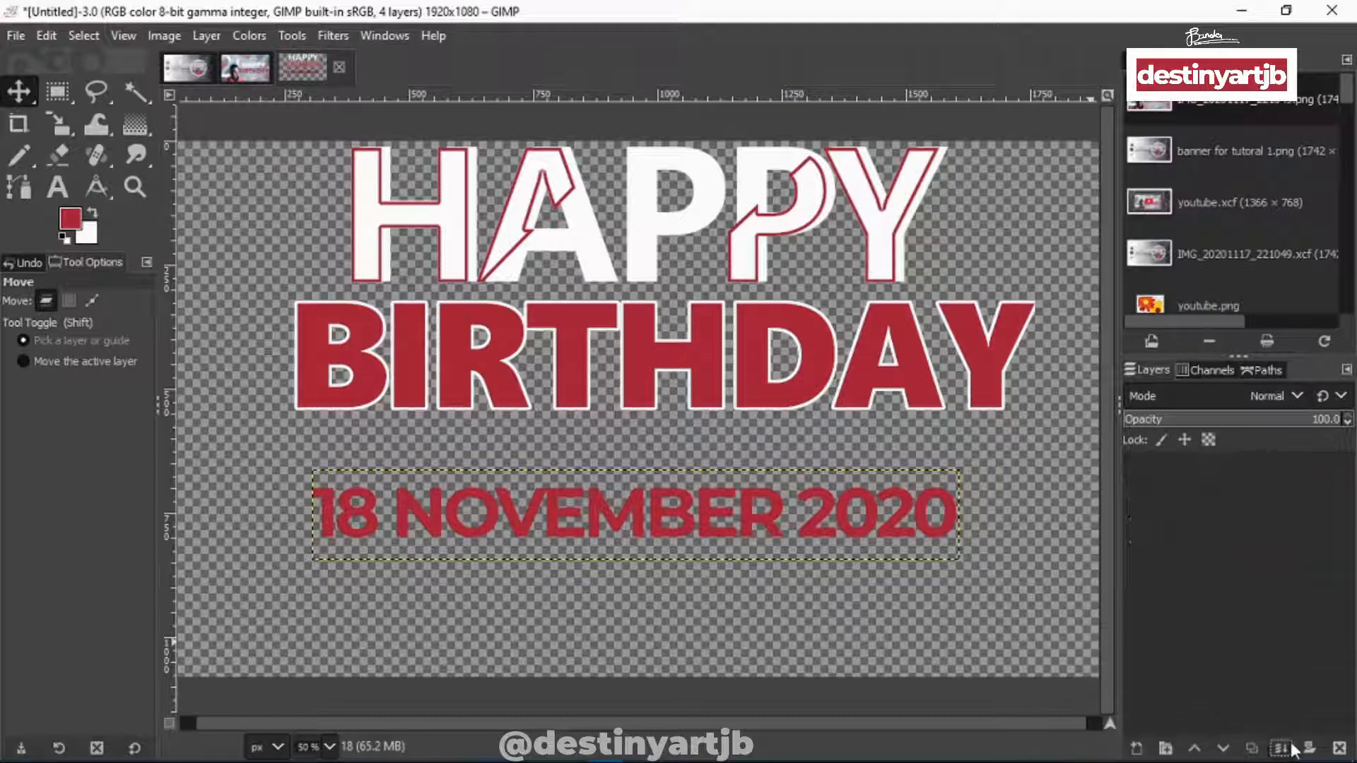
left_click(1251, 748)
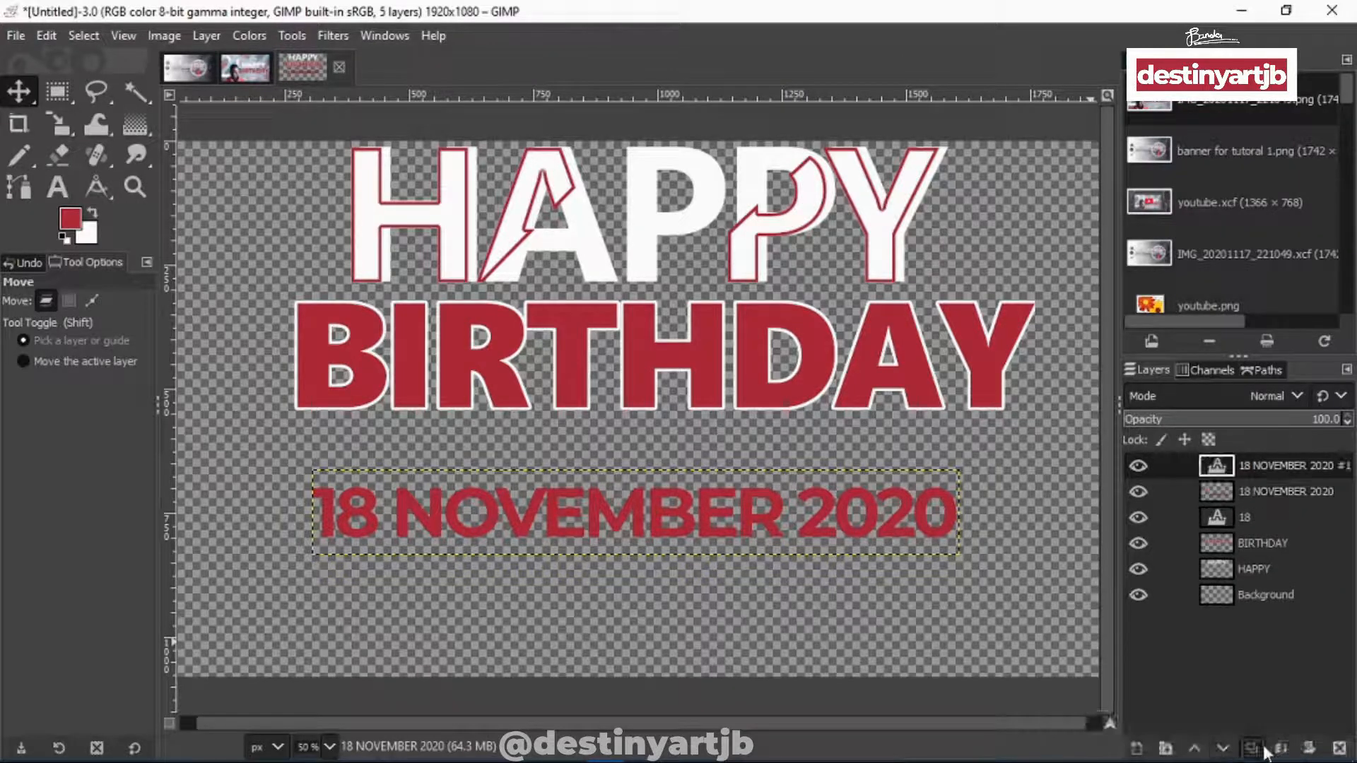
left_click(1251, 748)
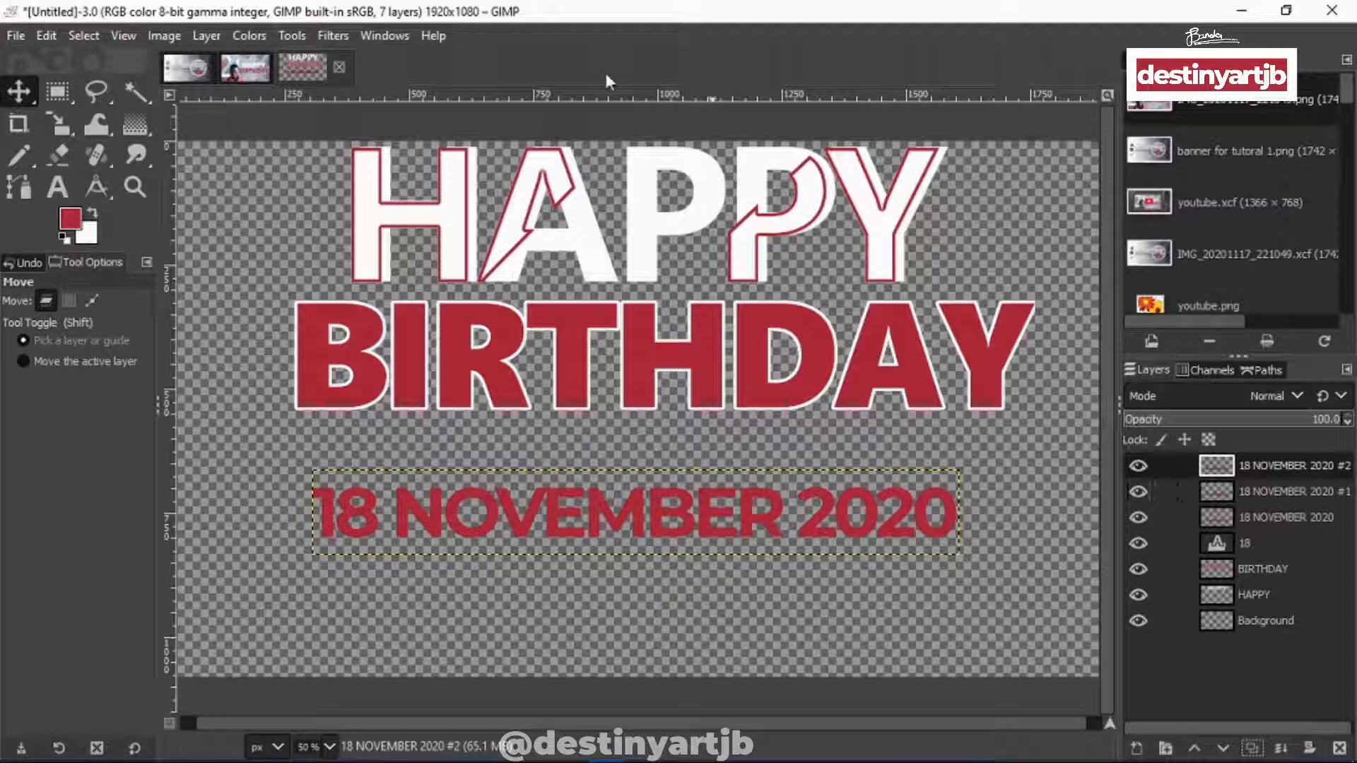
Select the letter shapes of the middle copy, 18 NOVEMBER 2020 #1, with Alpha to Selection
right_click(1308, 489)
left_click(1308, 489)
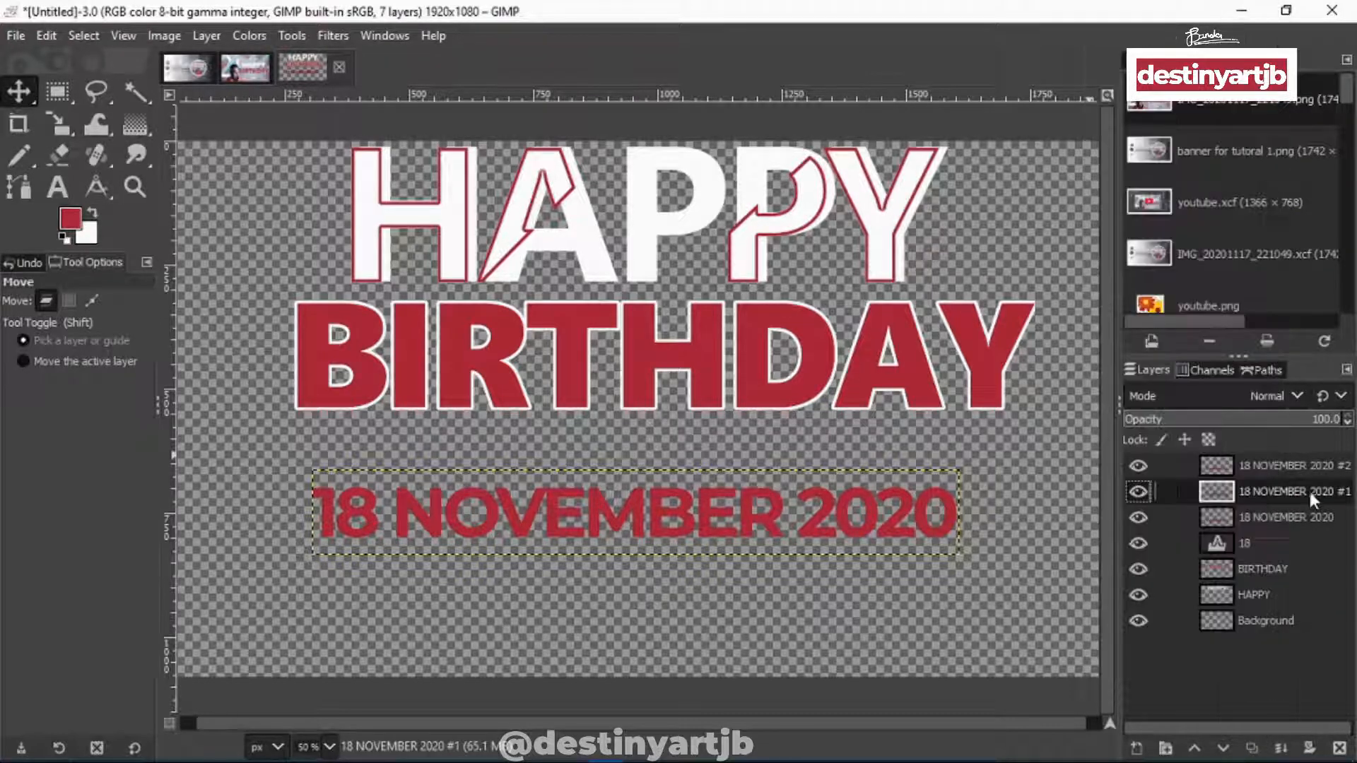
right_click(1308, 489)
left_click(1217, 617)
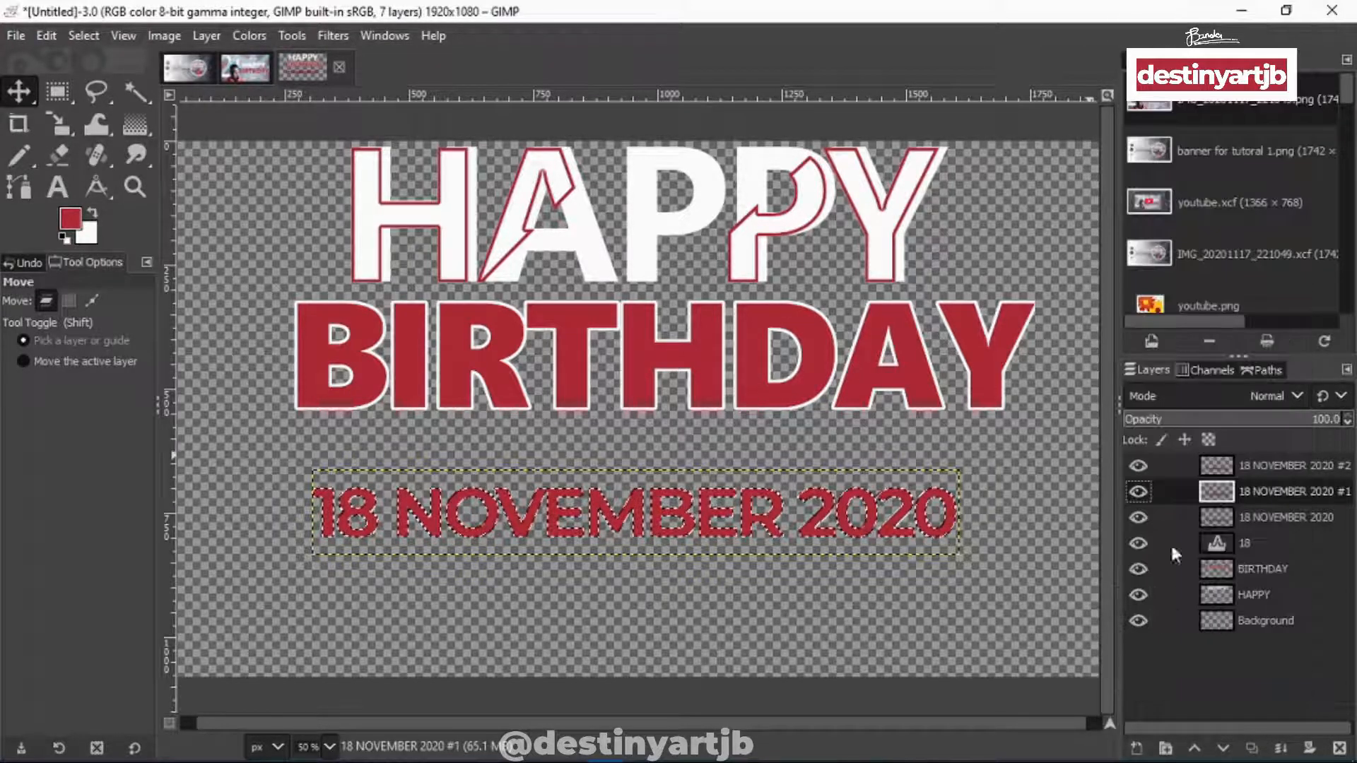
Fill the selected letters of 18 NOVEMBER 2020 #1 with the white background colour, make 18 NOVEMBER 2020 #2 active and clear the selection
left_click(85, 35)
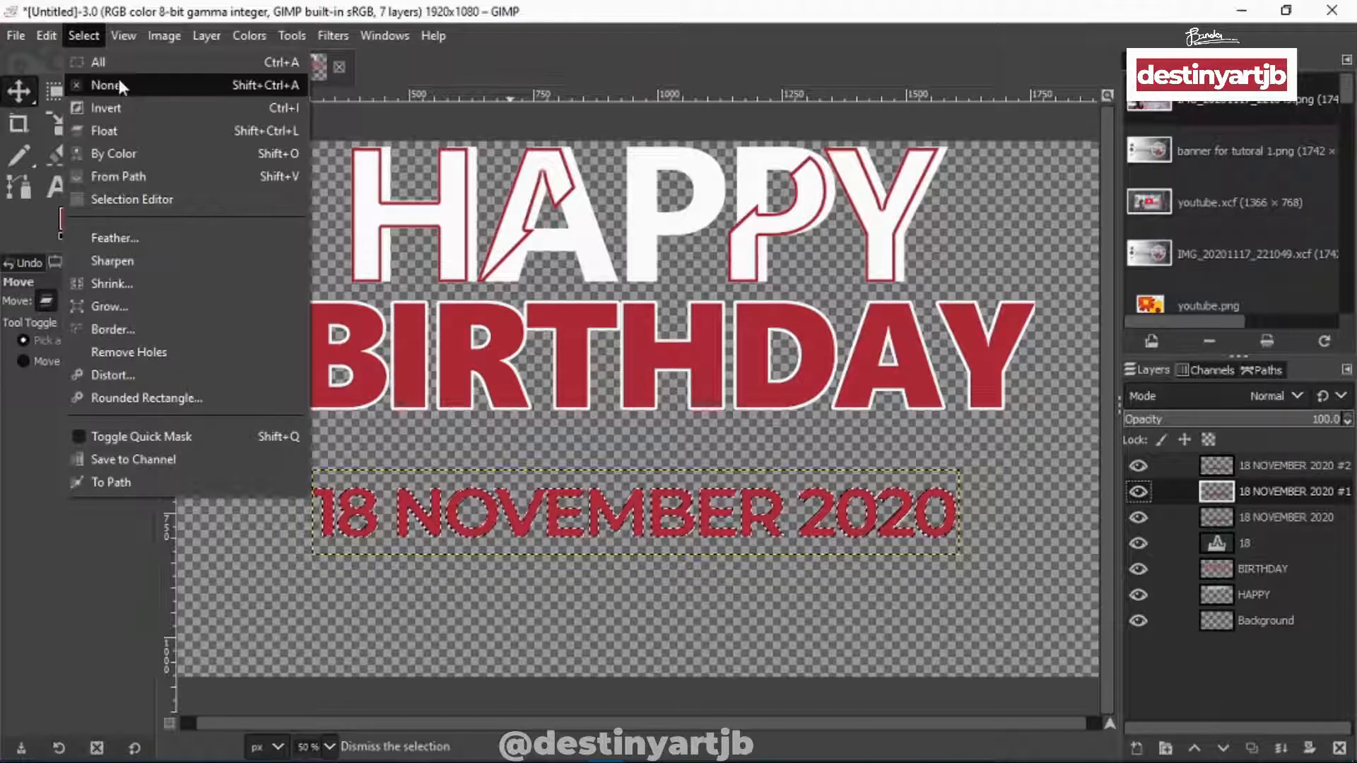
left_click(532, 491)
right_click(538, 482)
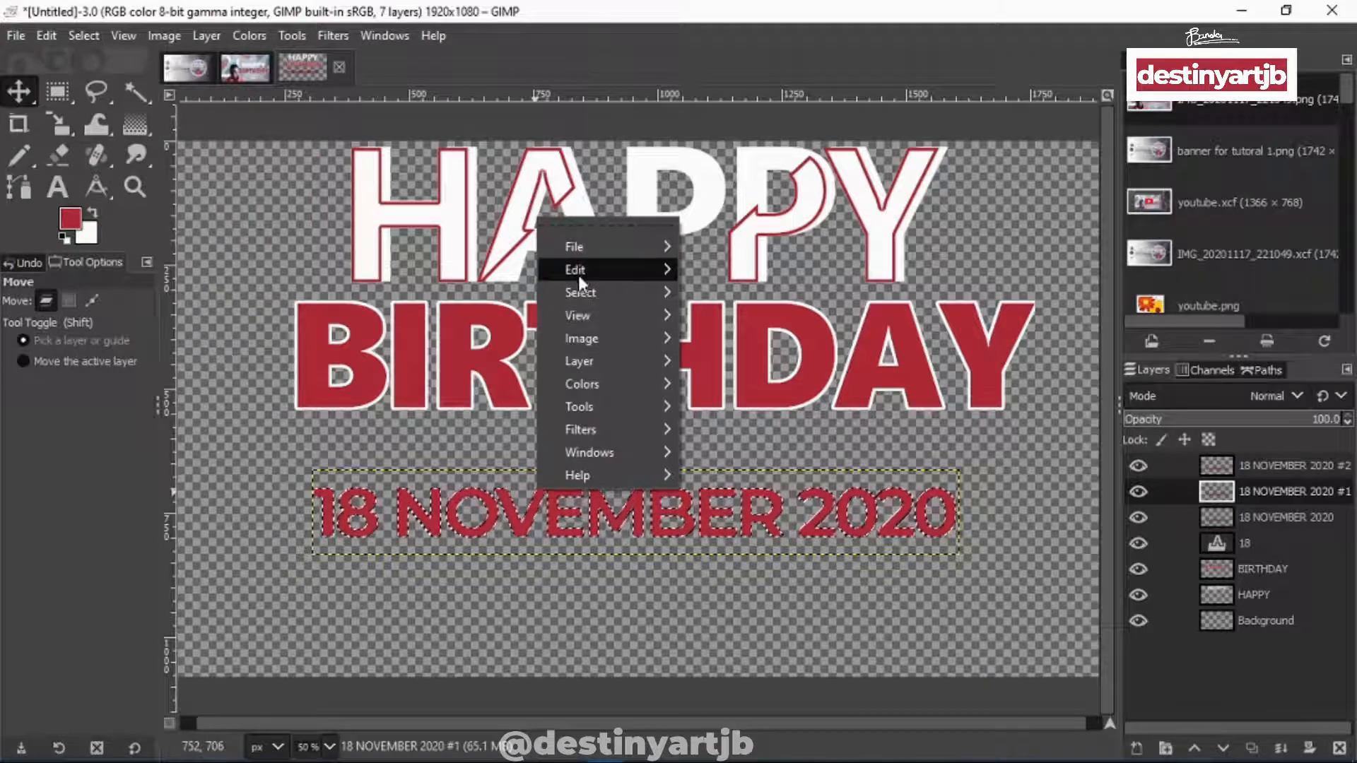
mouse_move(578, 272)
left_click(766, 505)
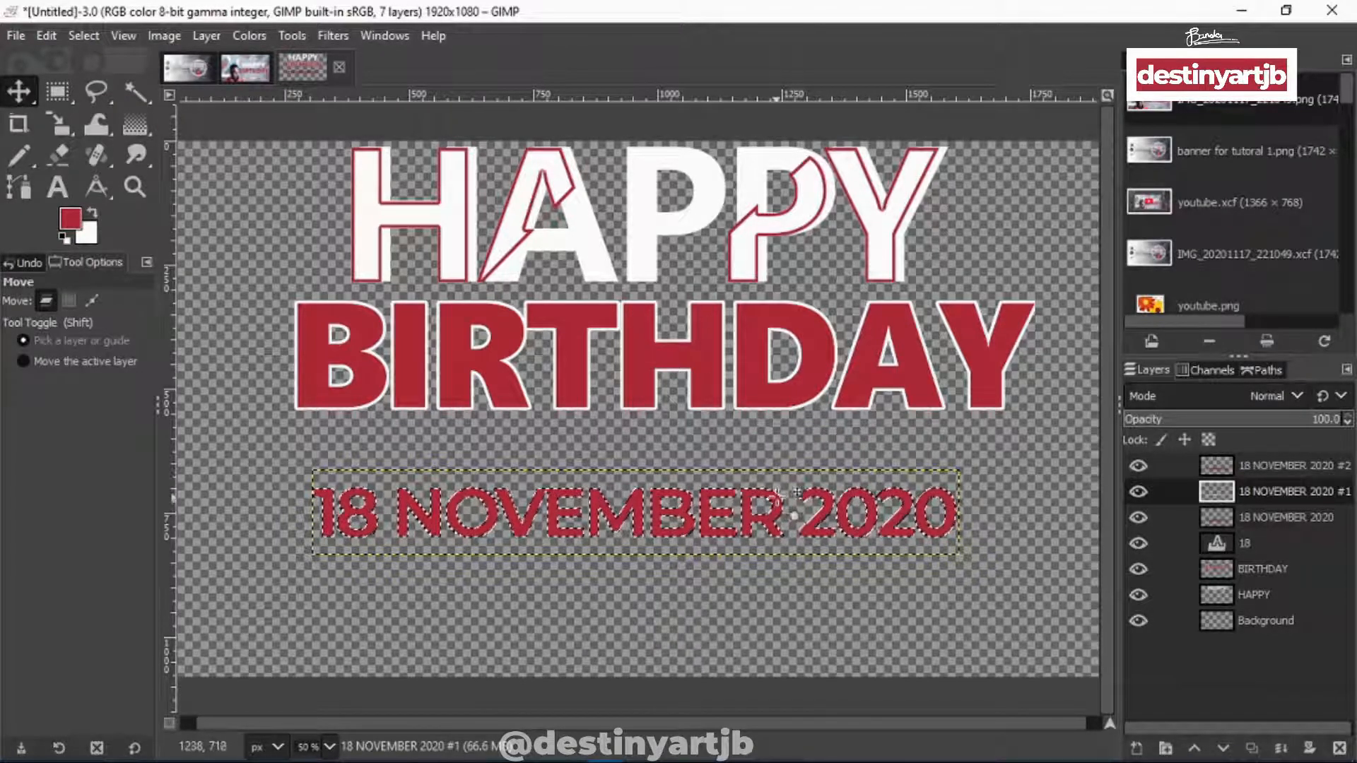
left_click(1268, 465)
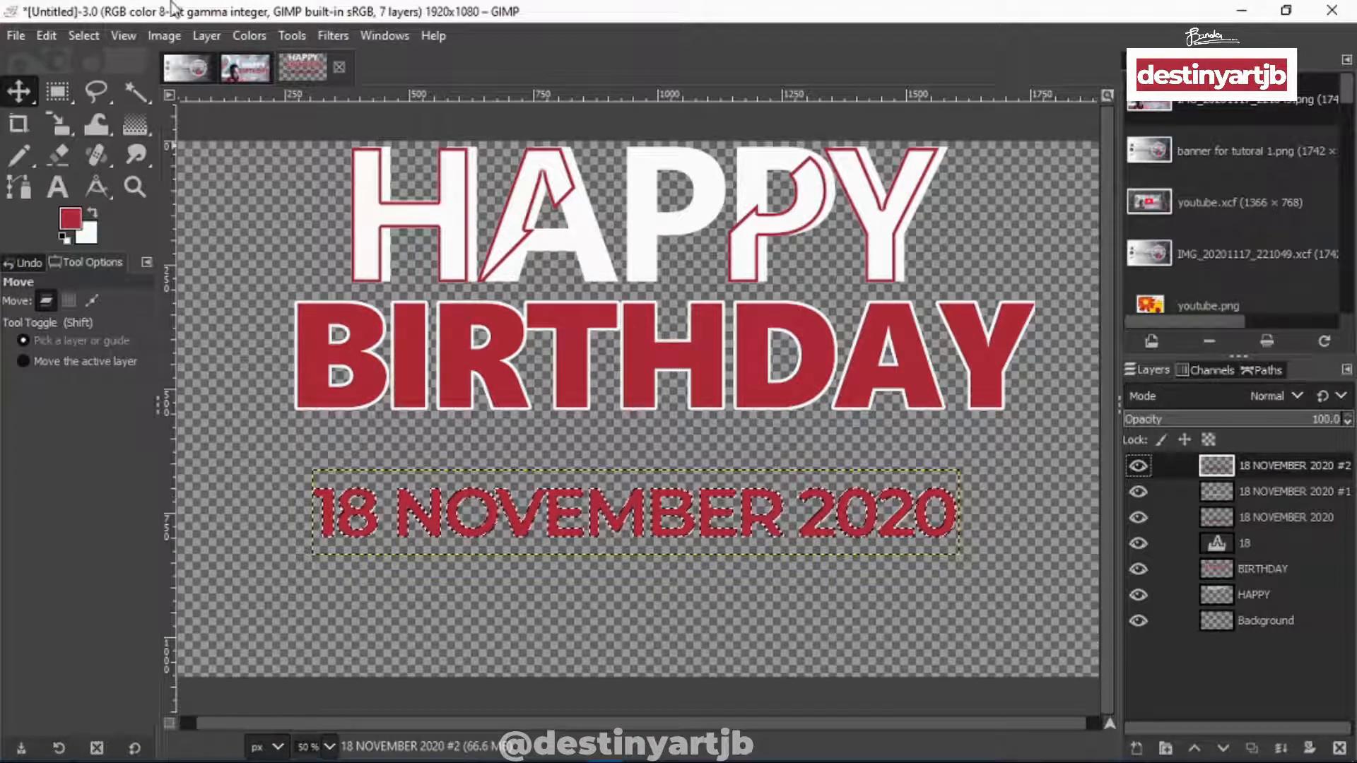
left_click(81, 32)
left_click(150, 87)
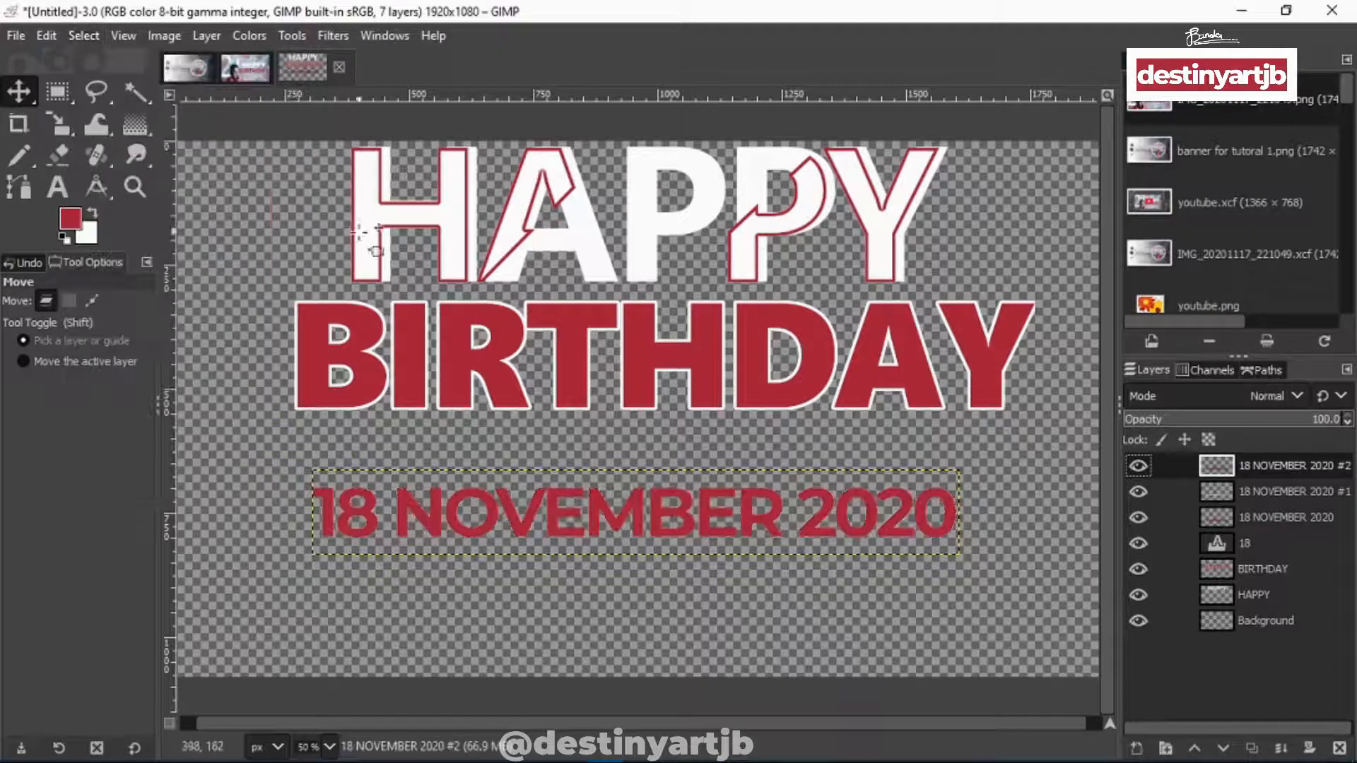
Draw a closed slanted four-point path across the MB letters of NOVEMBER and cut that area out of 18 NOVEMBER 2020 #2
left_click(28, 197)
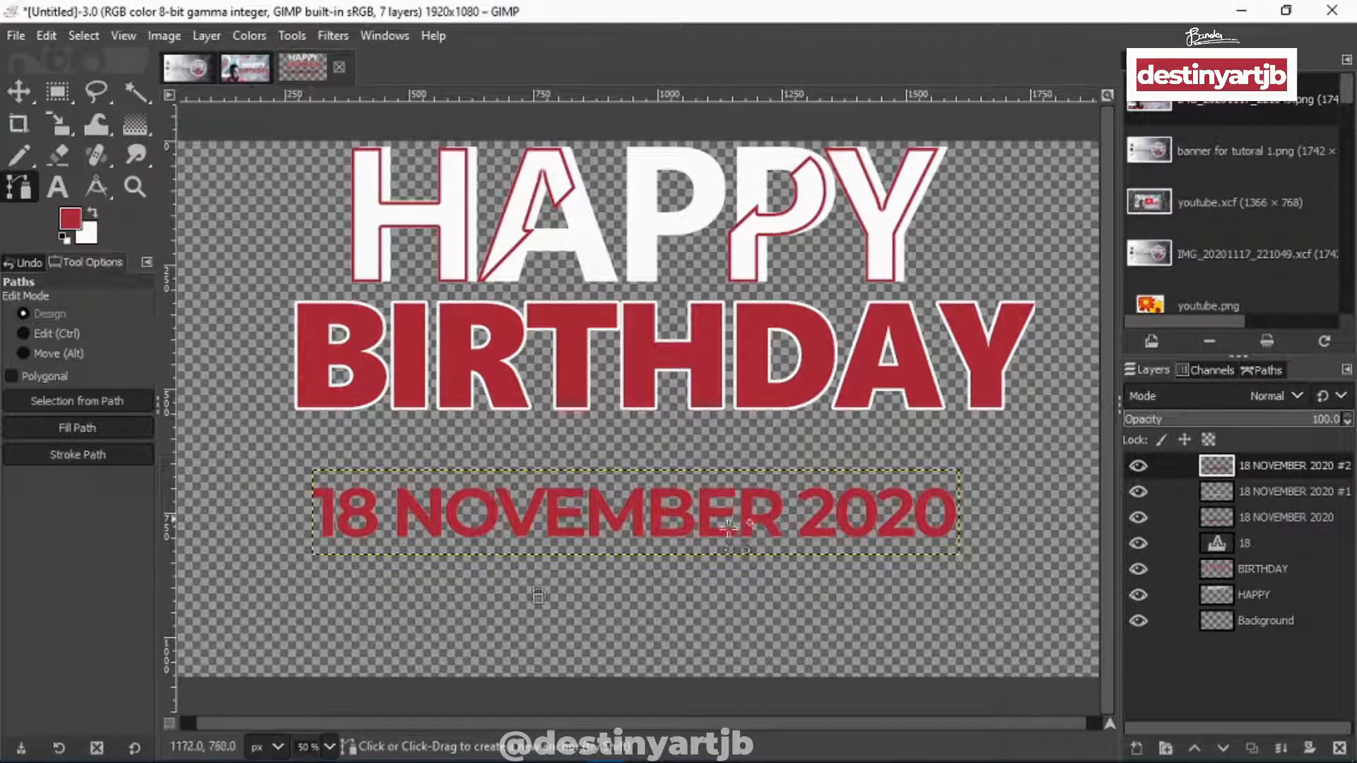
key("ctrl")
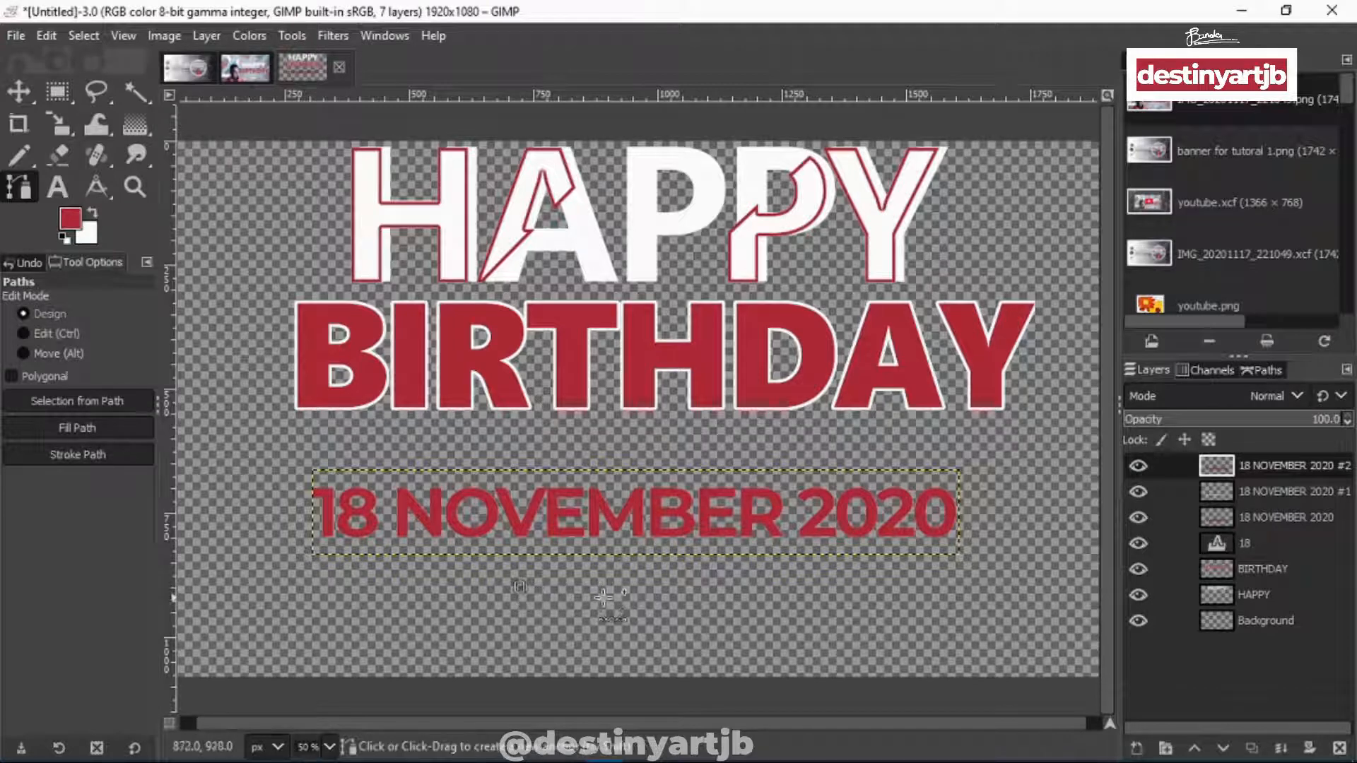
left_click_drag(519, 588, 607, 588)
left_click(764, 448)
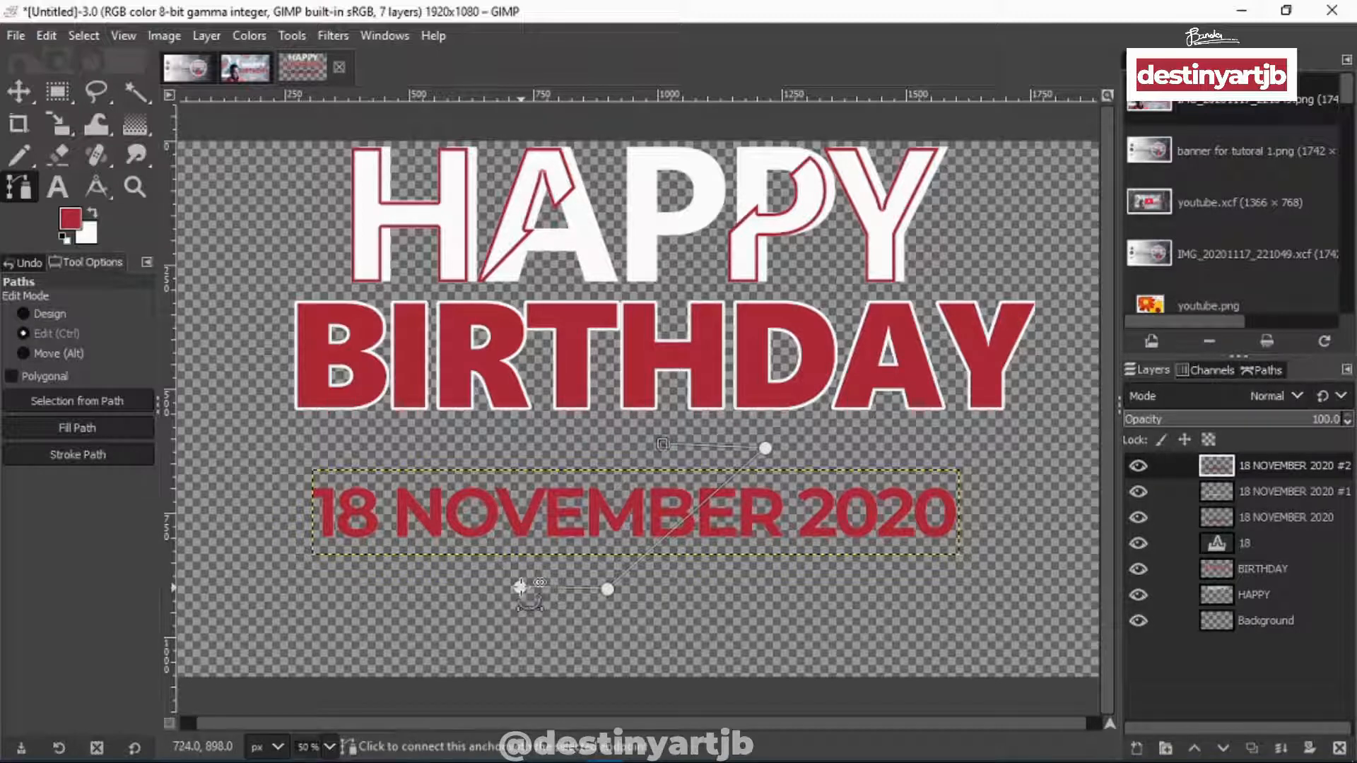
left_click(663, 444, "ctrl")
left_click_drag(664, 446, 665, 454)
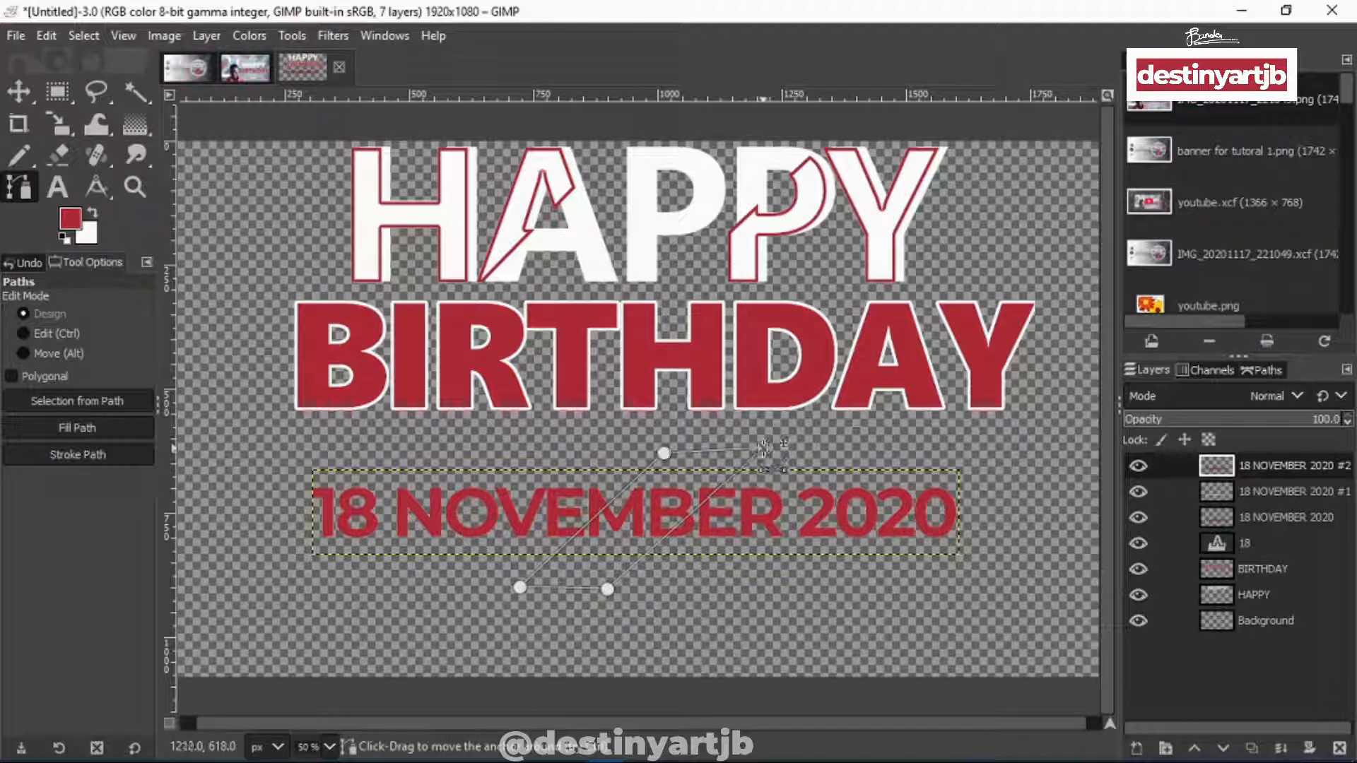
left_click_drag(763, 447, 758, 450)
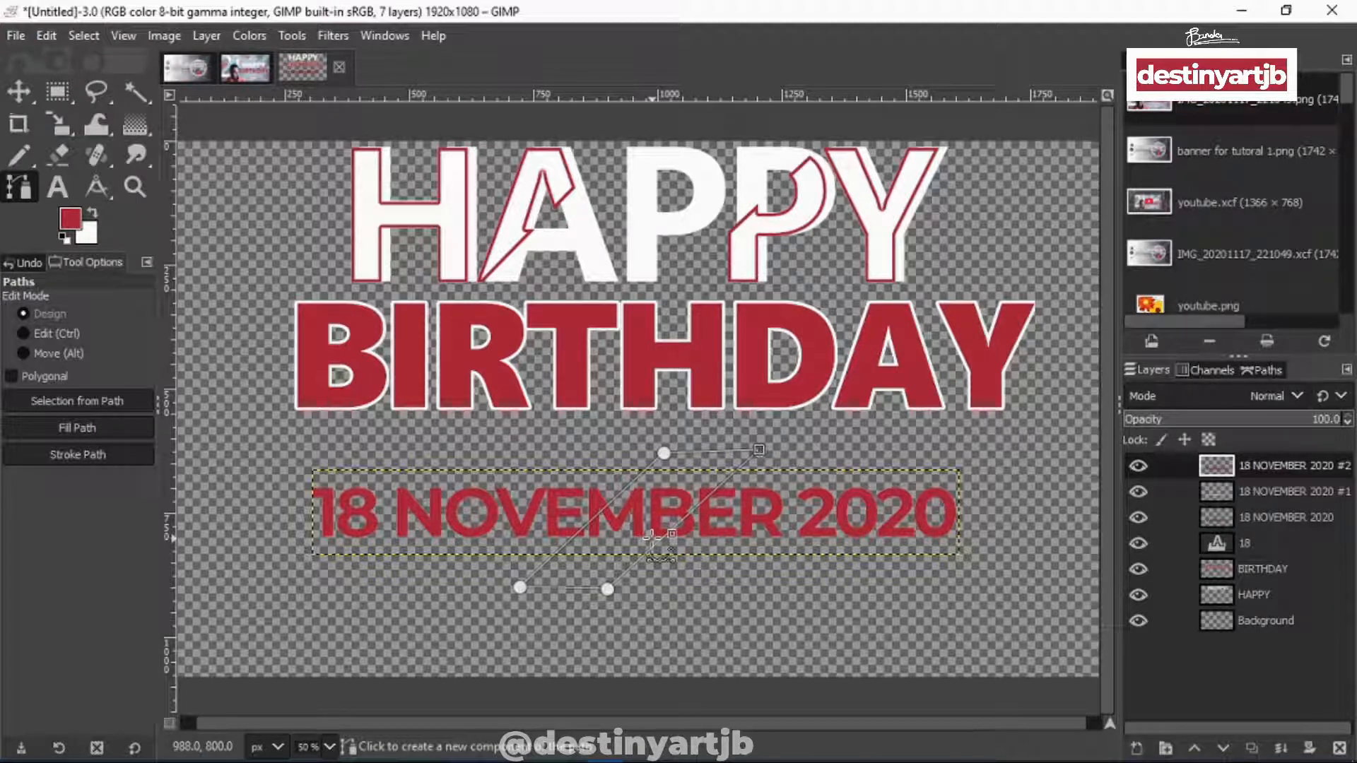
left_click_drag(607, 588, 607, 585)
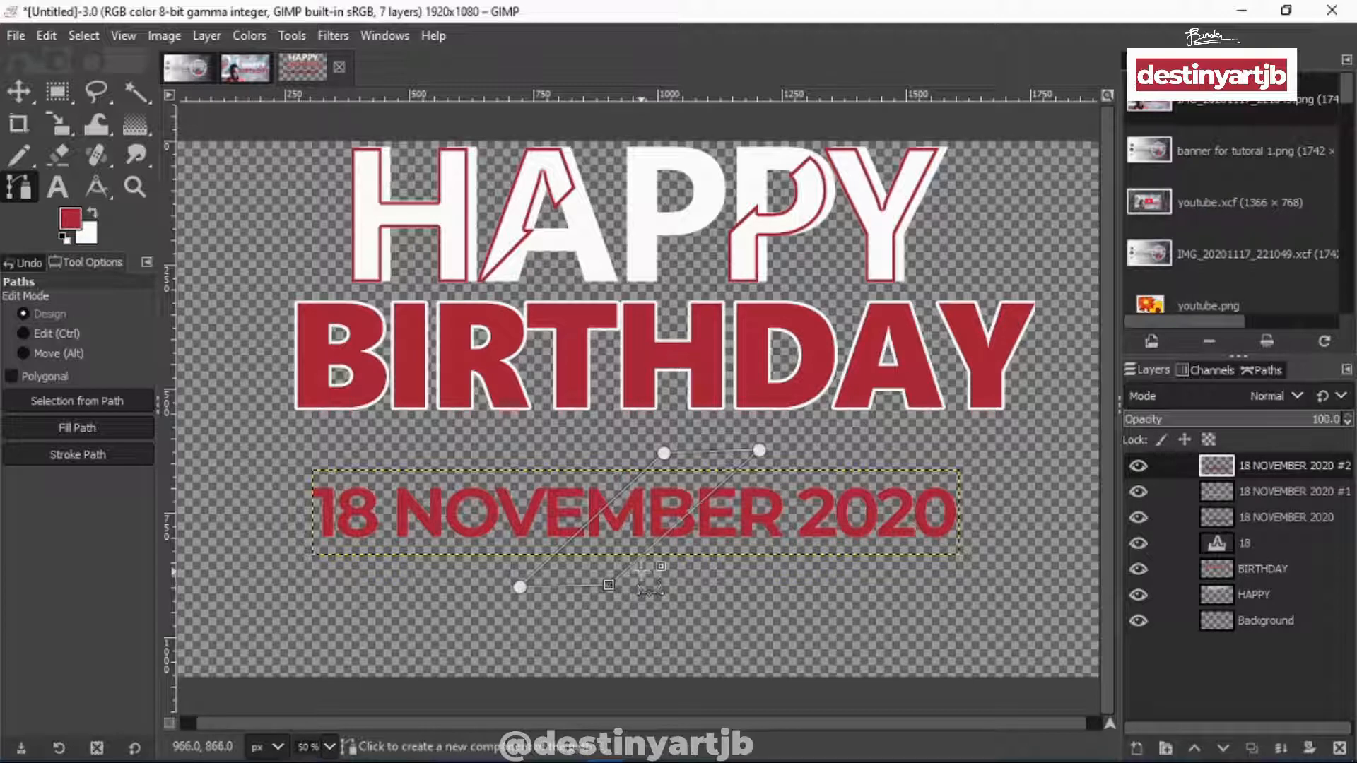
key("Return")
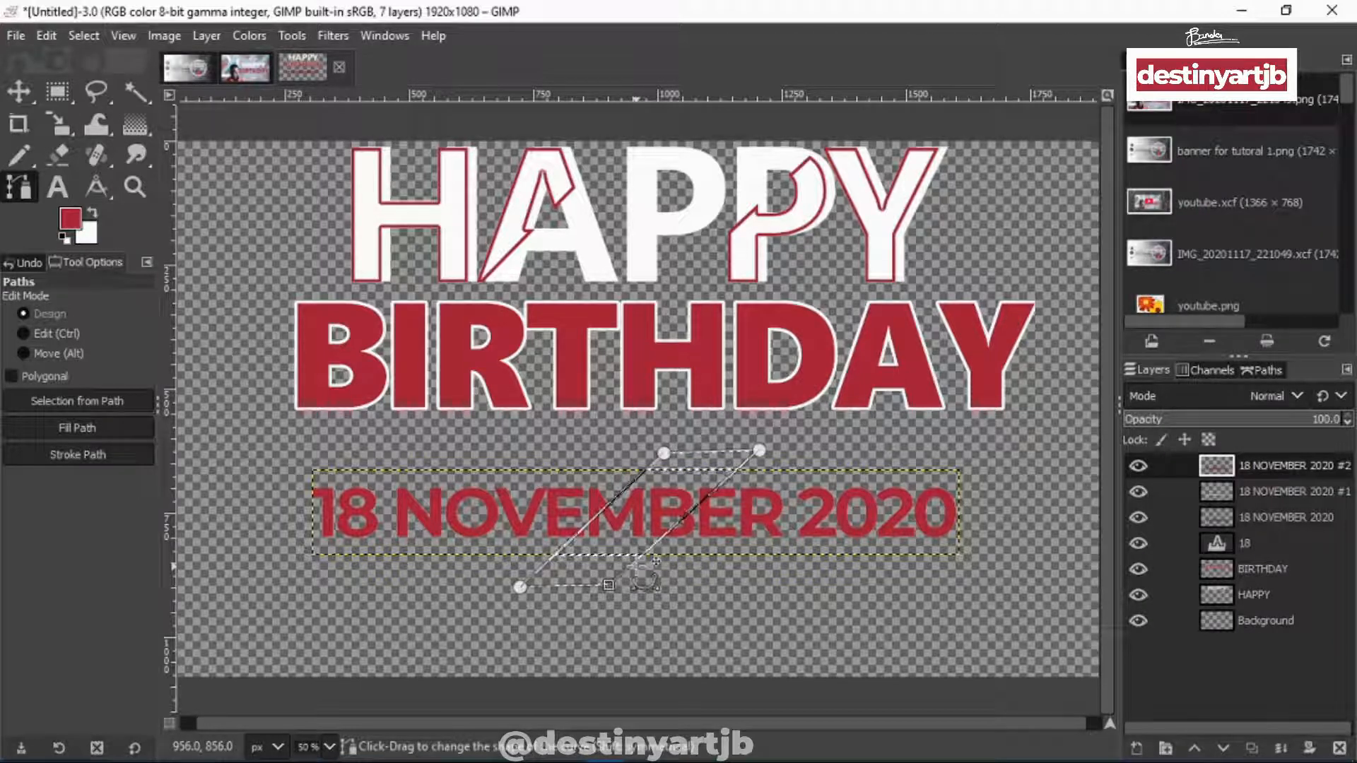
key("ctrl+x")
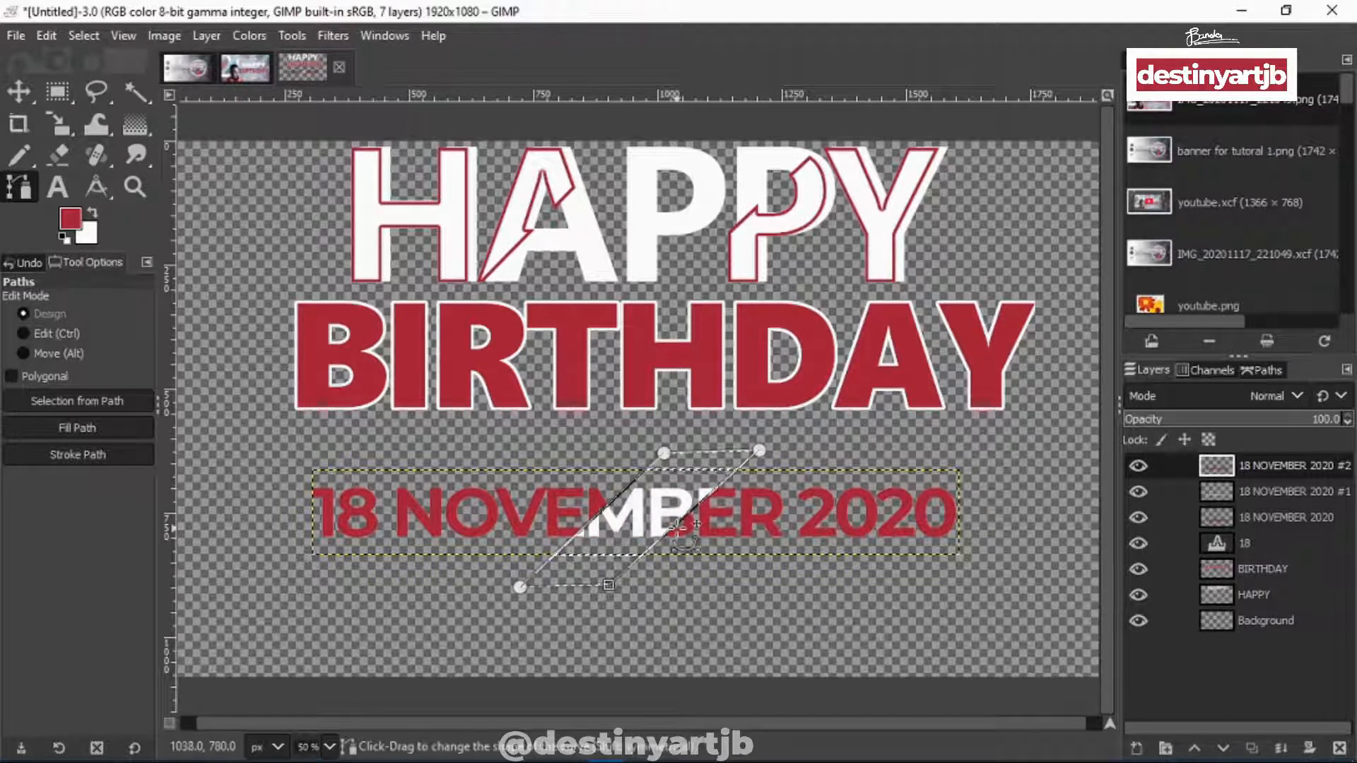
Move the slanted path over the 8 and NO of the date, delete that area from the top copy and clear the selection
left_click(43, 353)
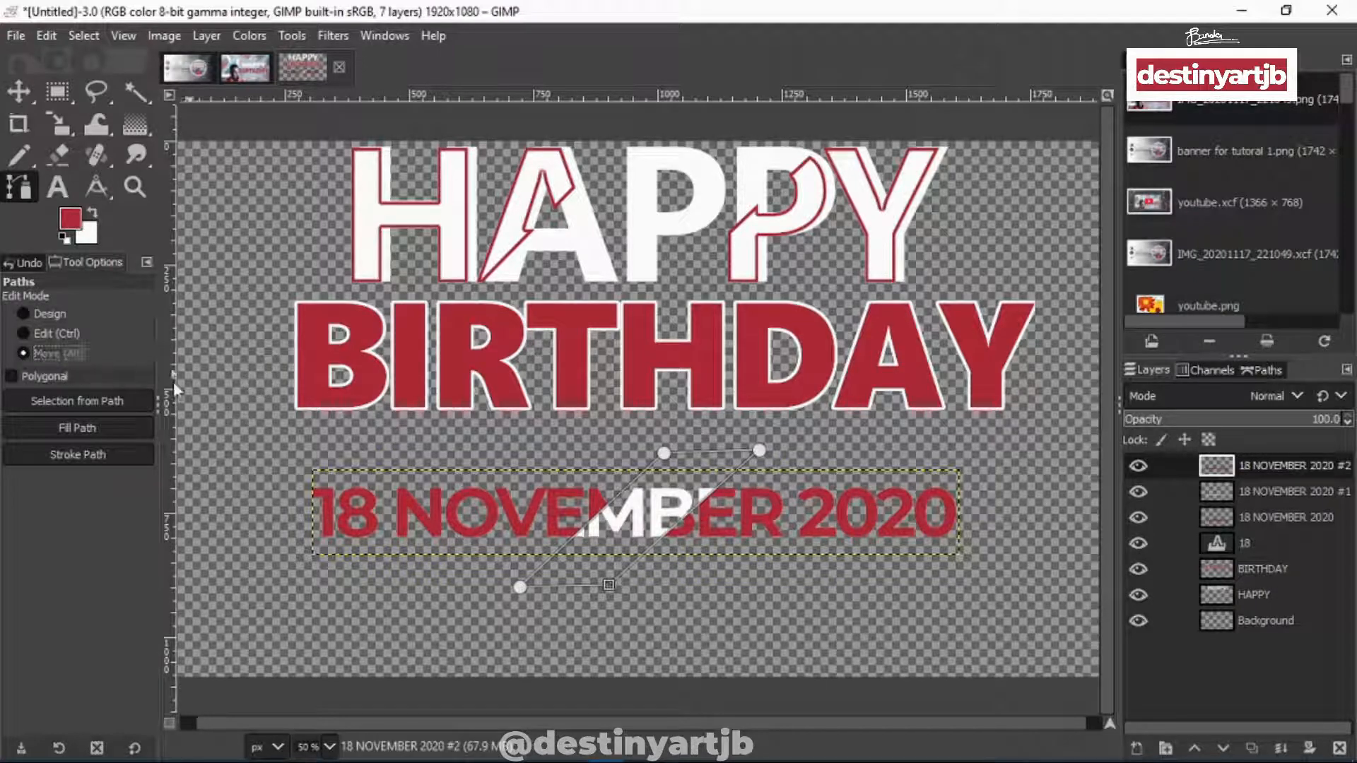
left_click_drag(662, 531, 435, 504)
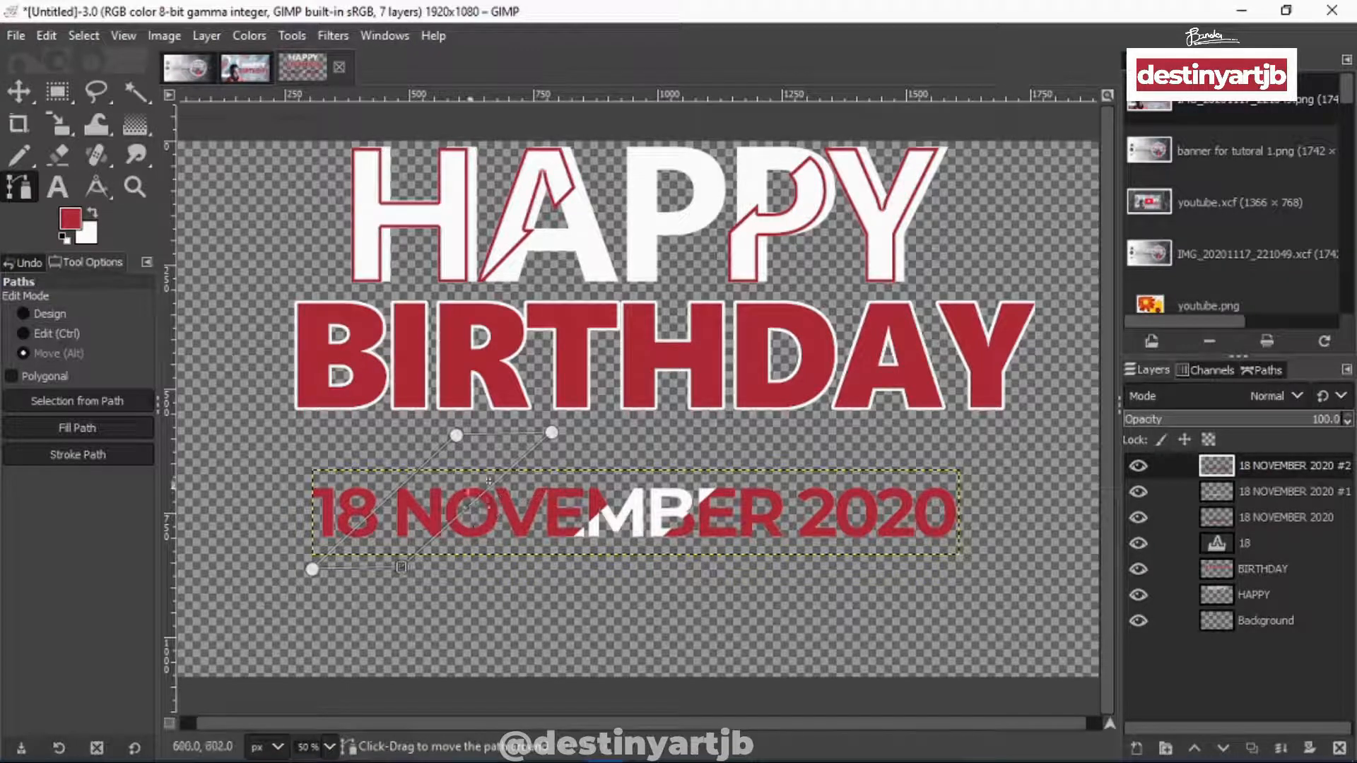
left_click_drag(427, 500, 417, 505)
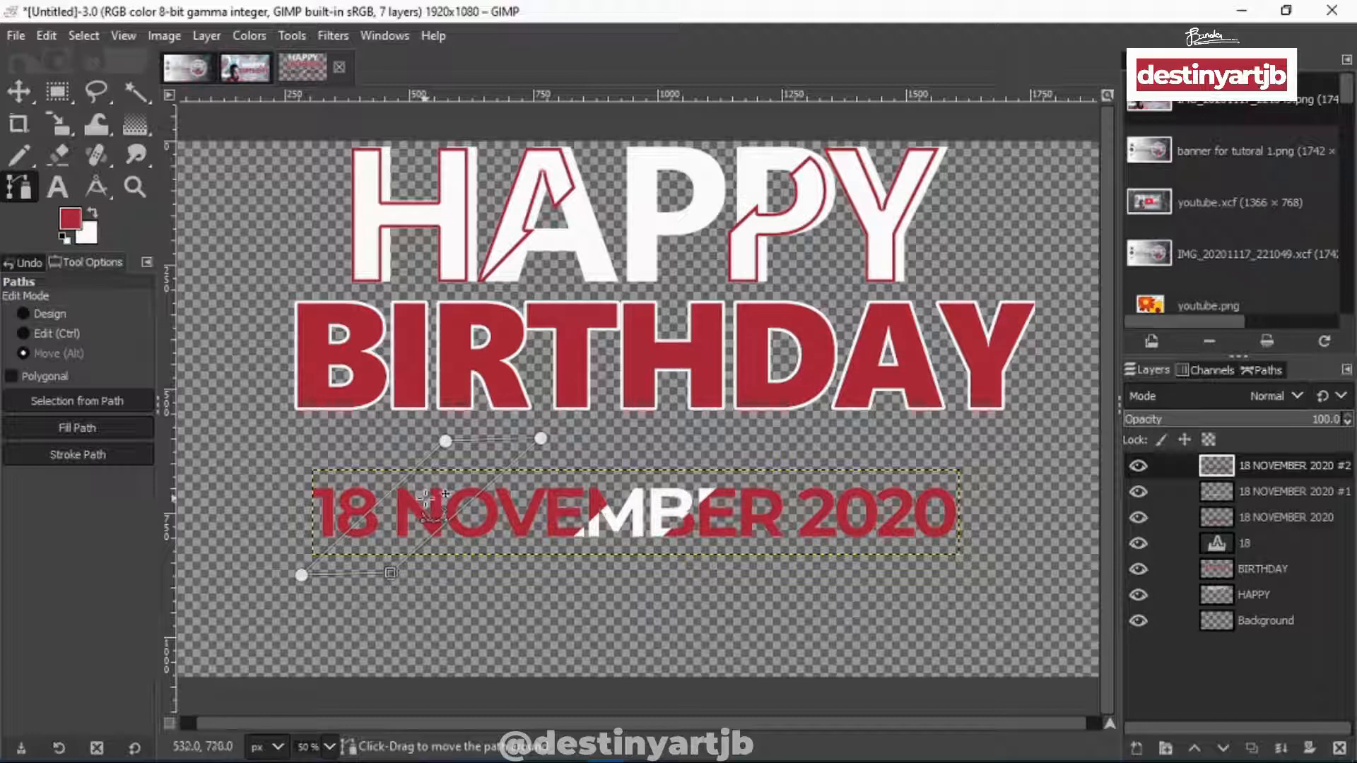
left_click_drag(428, 502, 433, 506)
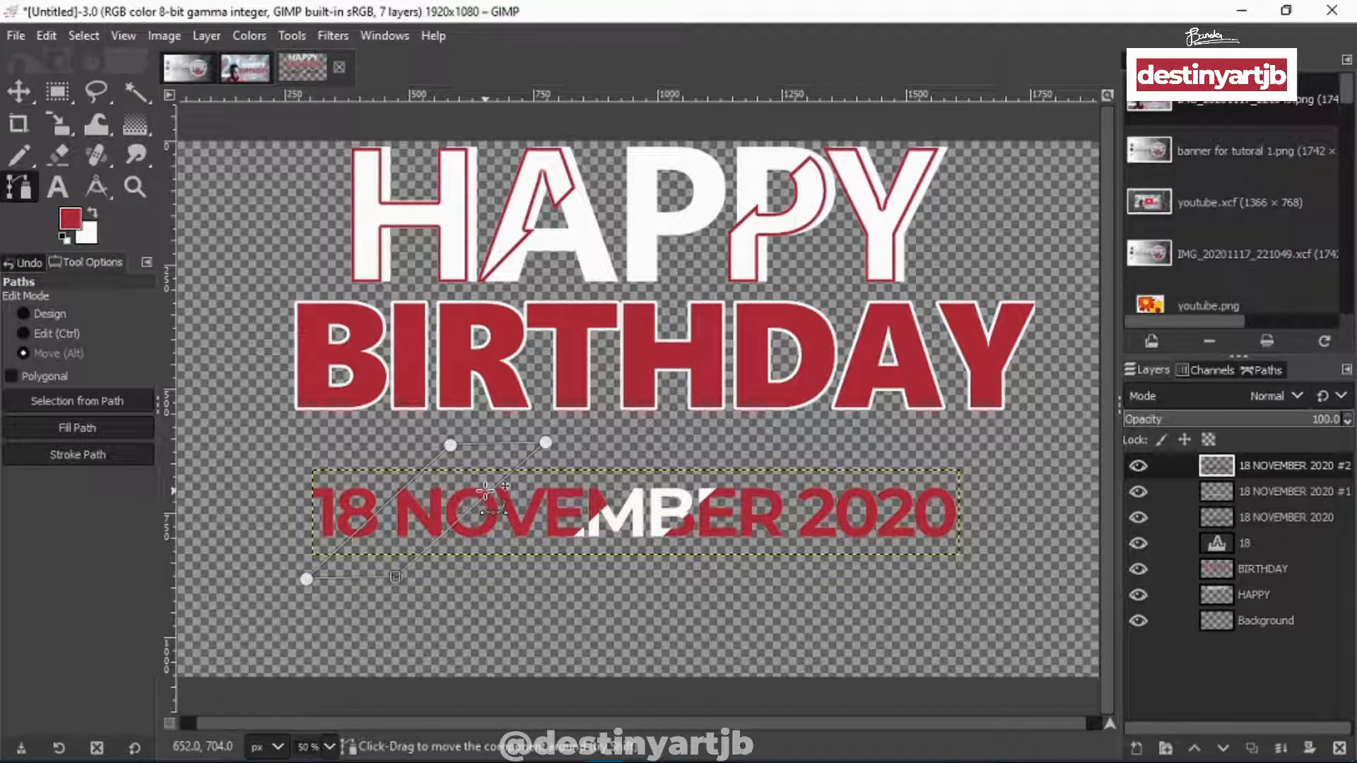
key("Return")
key("Delete")
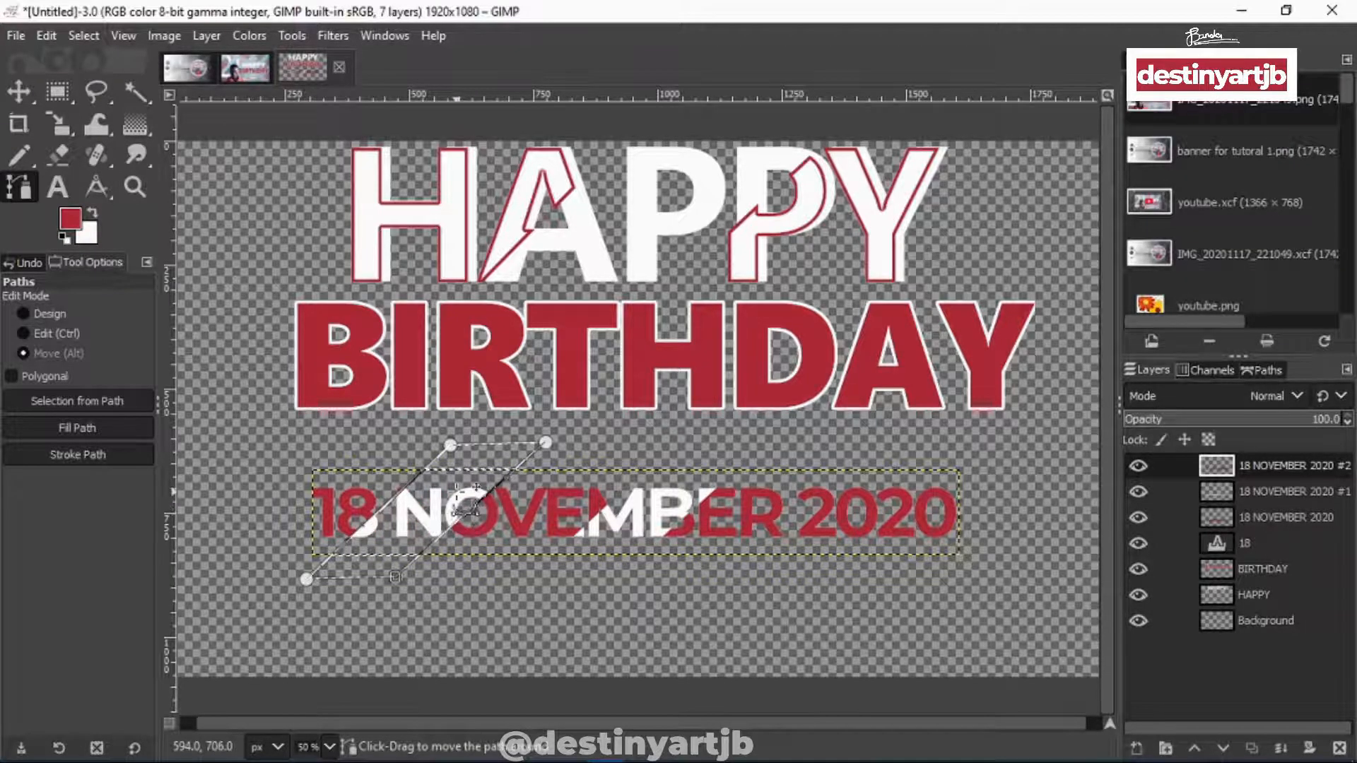
left_click(83, 35)
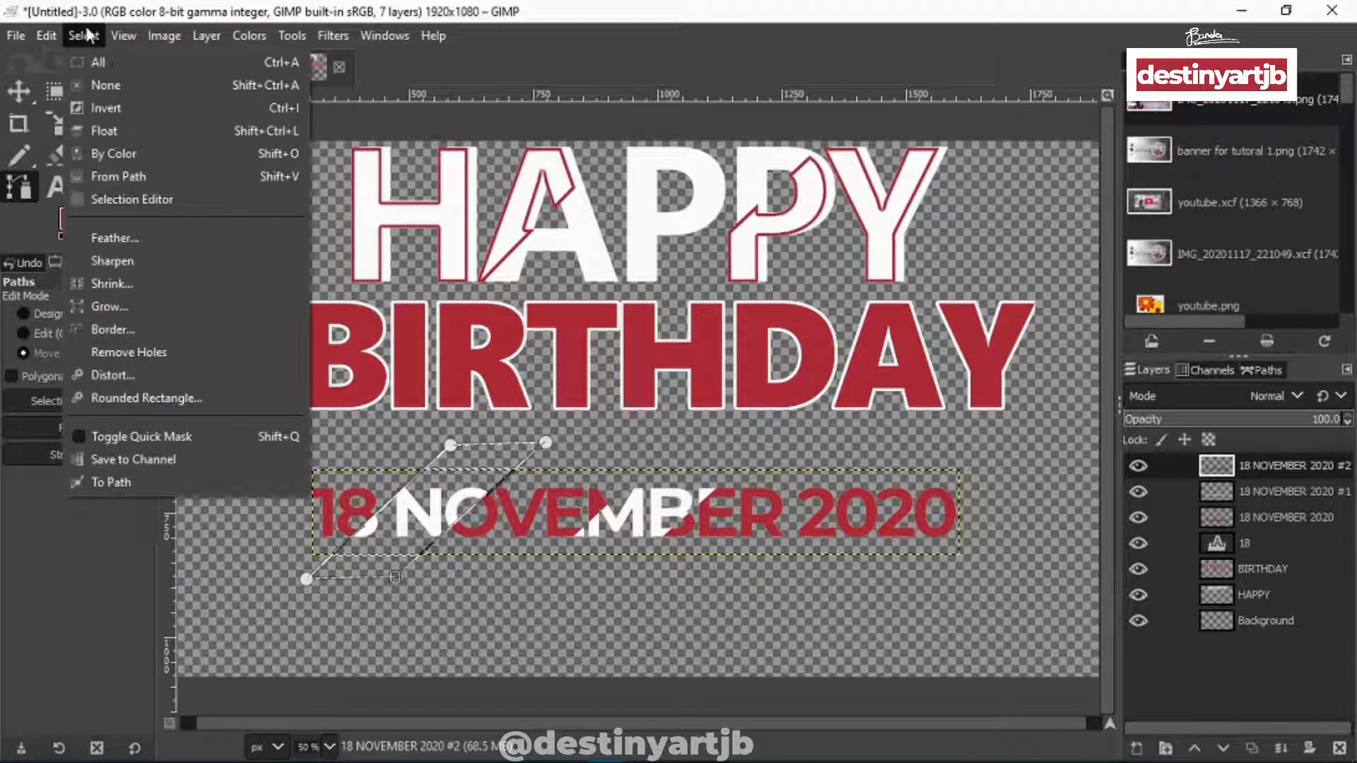
left_click(123, 85)
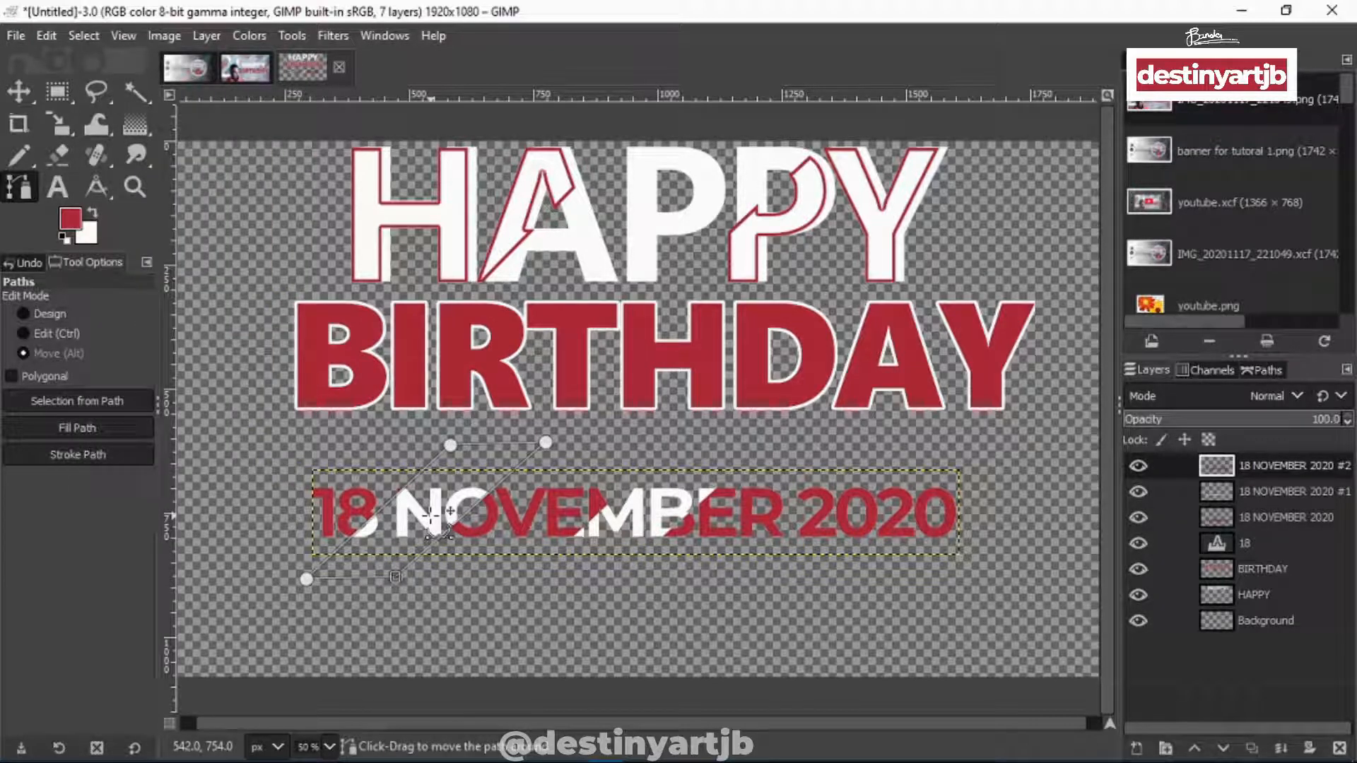
Move the slanted path over 2020, narrow it, cut that area out of the top date copy and clear the selection
left_click_drag(429, 516, 895, 516)
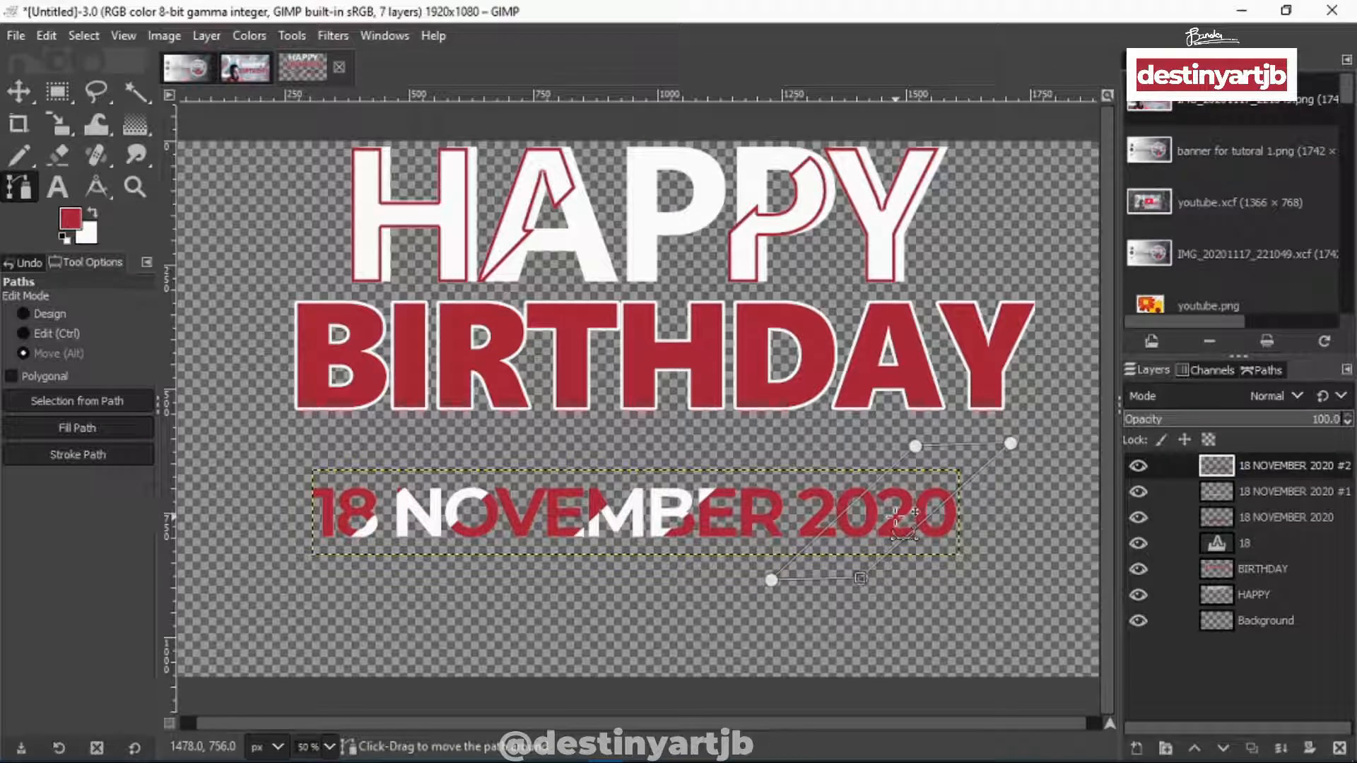
left_click(49, 334)
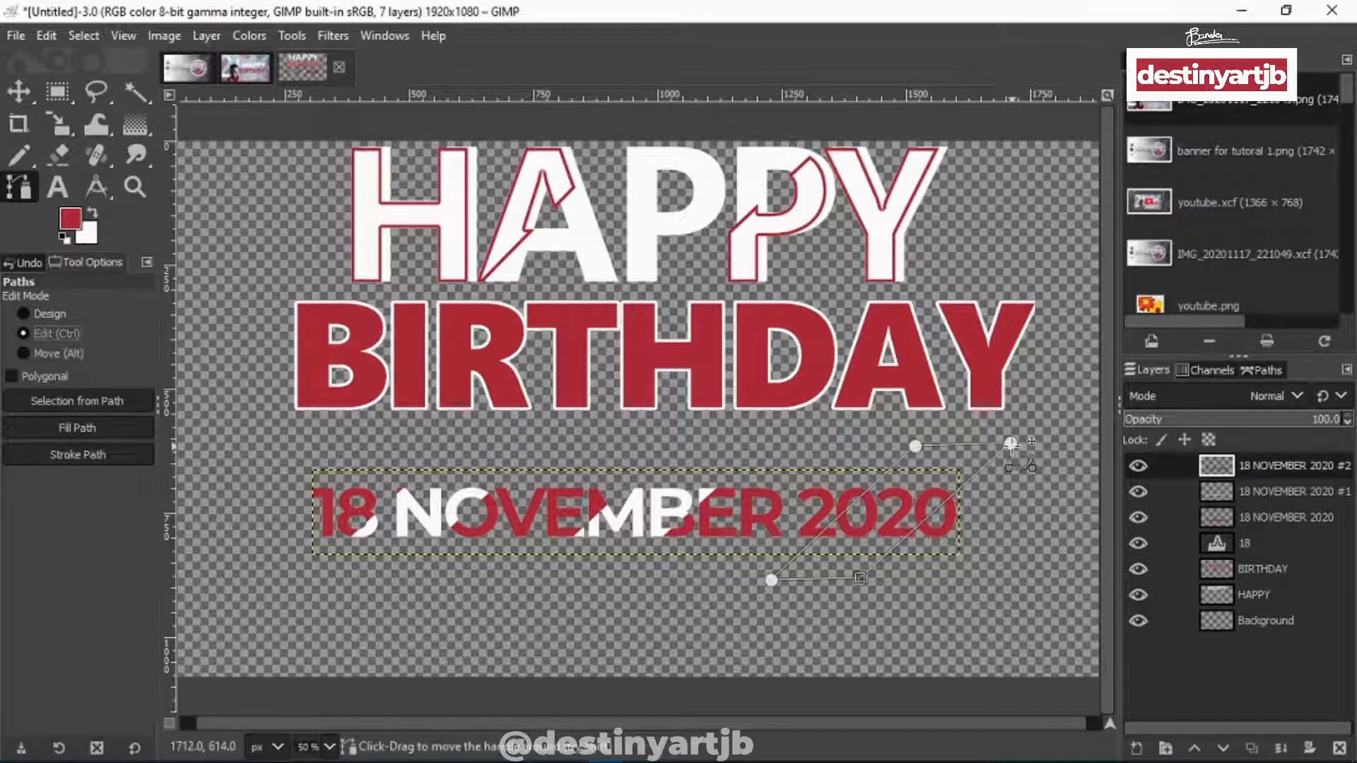
mouse_move(1010, 443)
left_mouse_down()
mouse_move(992, 444)
mouse_move(1011, 442)
left_mouse_up()
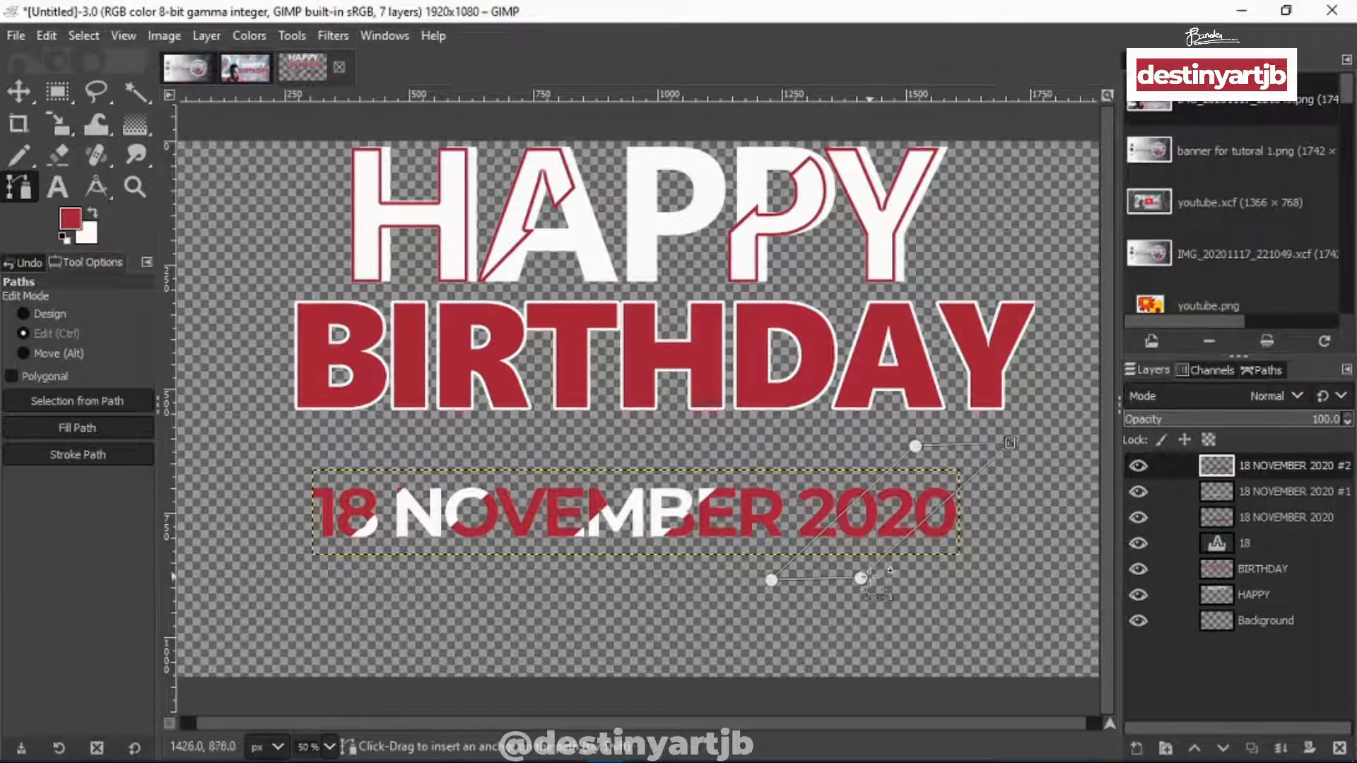
left_click(26, 316)
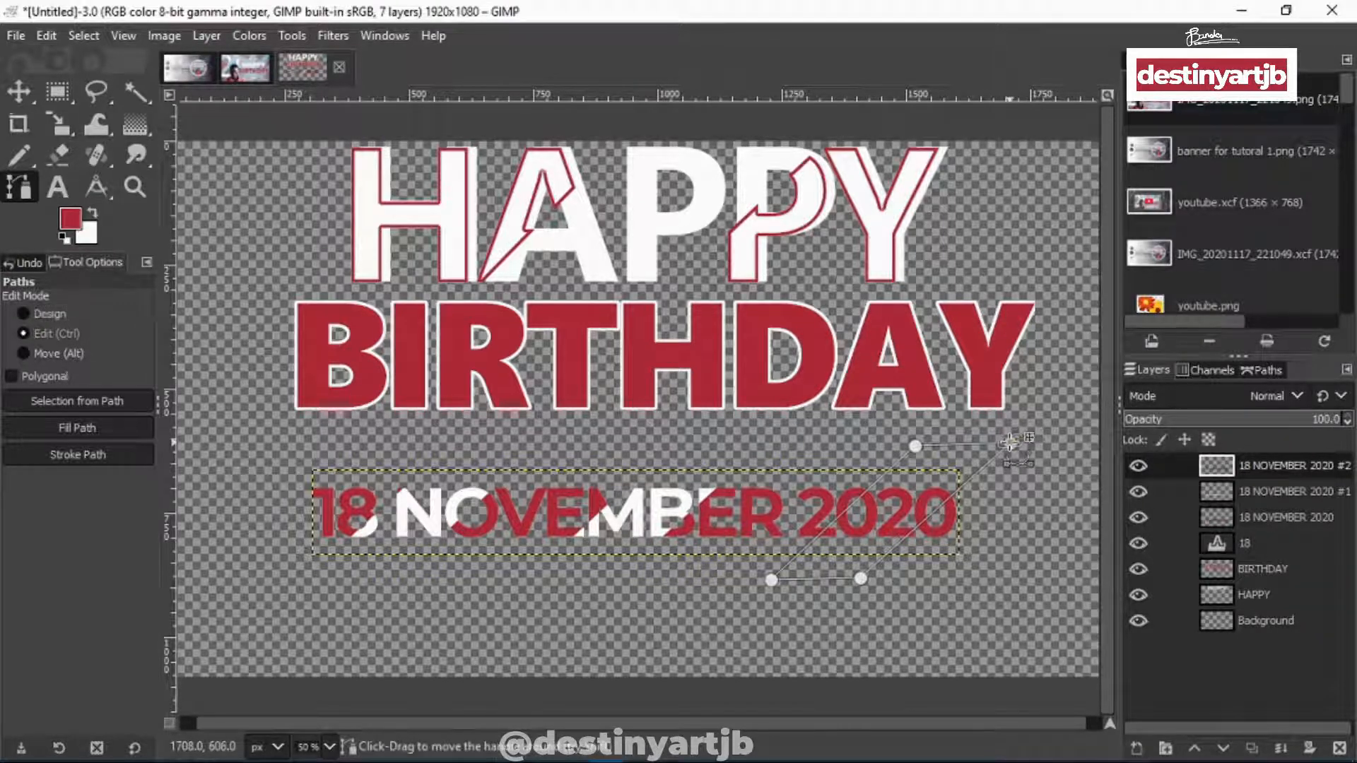
left_click_drag(1011, 443, 975, 439)
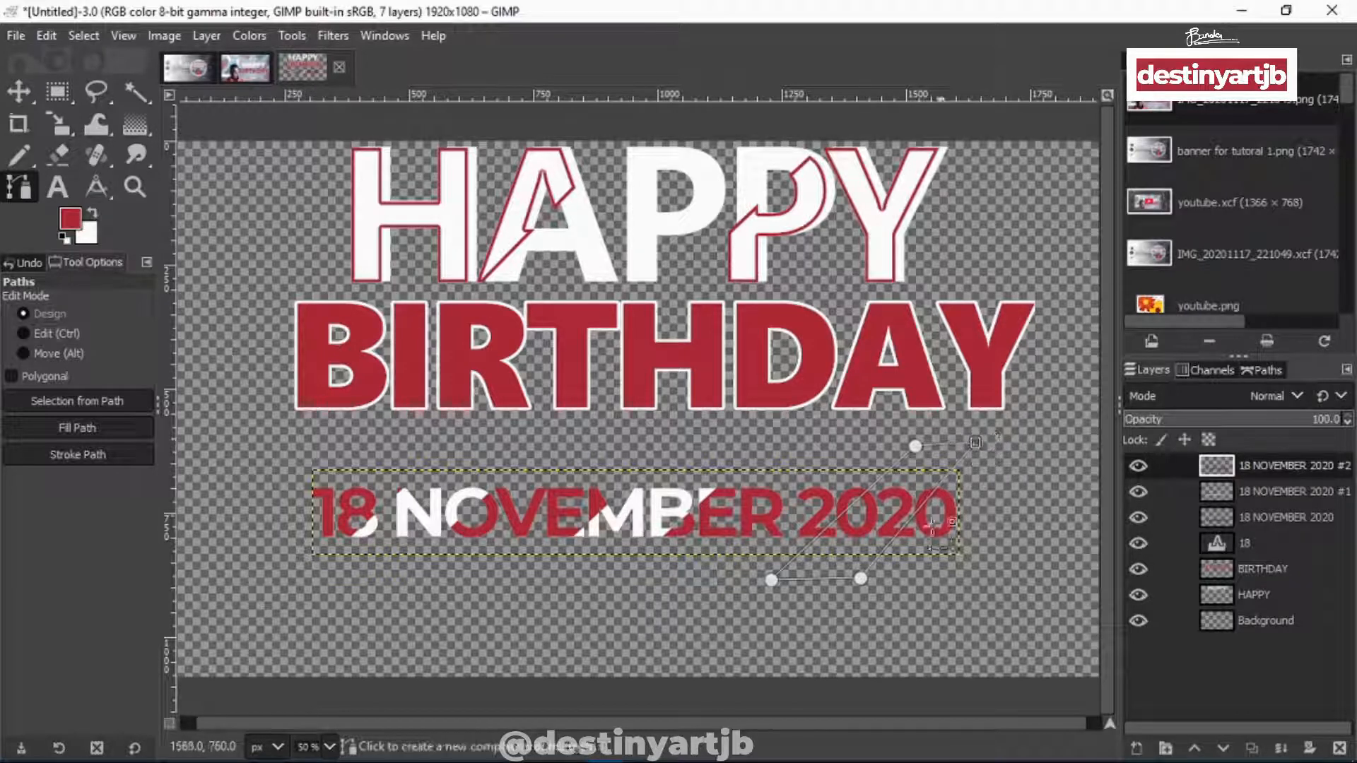
left_click_drag(860, 579, 834, 578)
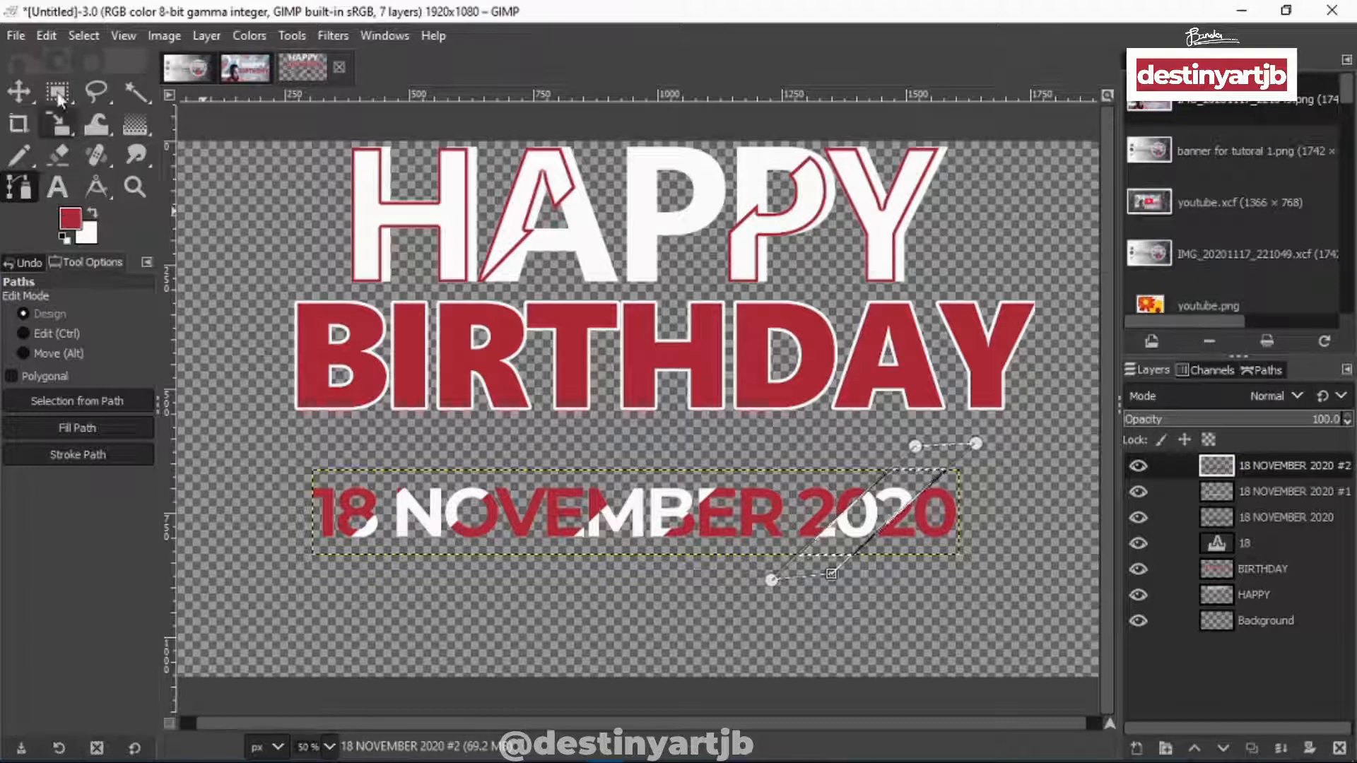
left_click(78, 32)
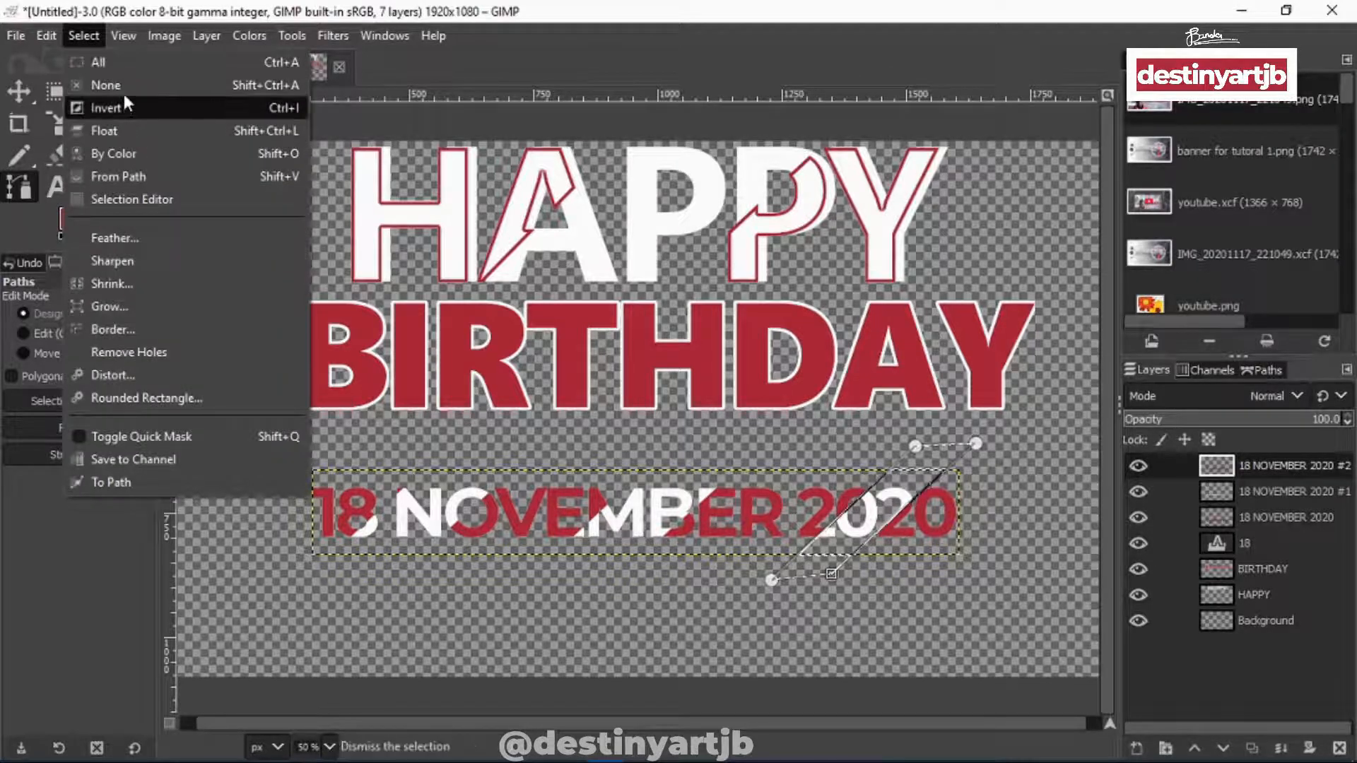
left_click(120, 84)
Hide the two upper date copies to inspect the bottom 18 NOVEMBER 2020 layer, and show them again
left_click(36, 90)
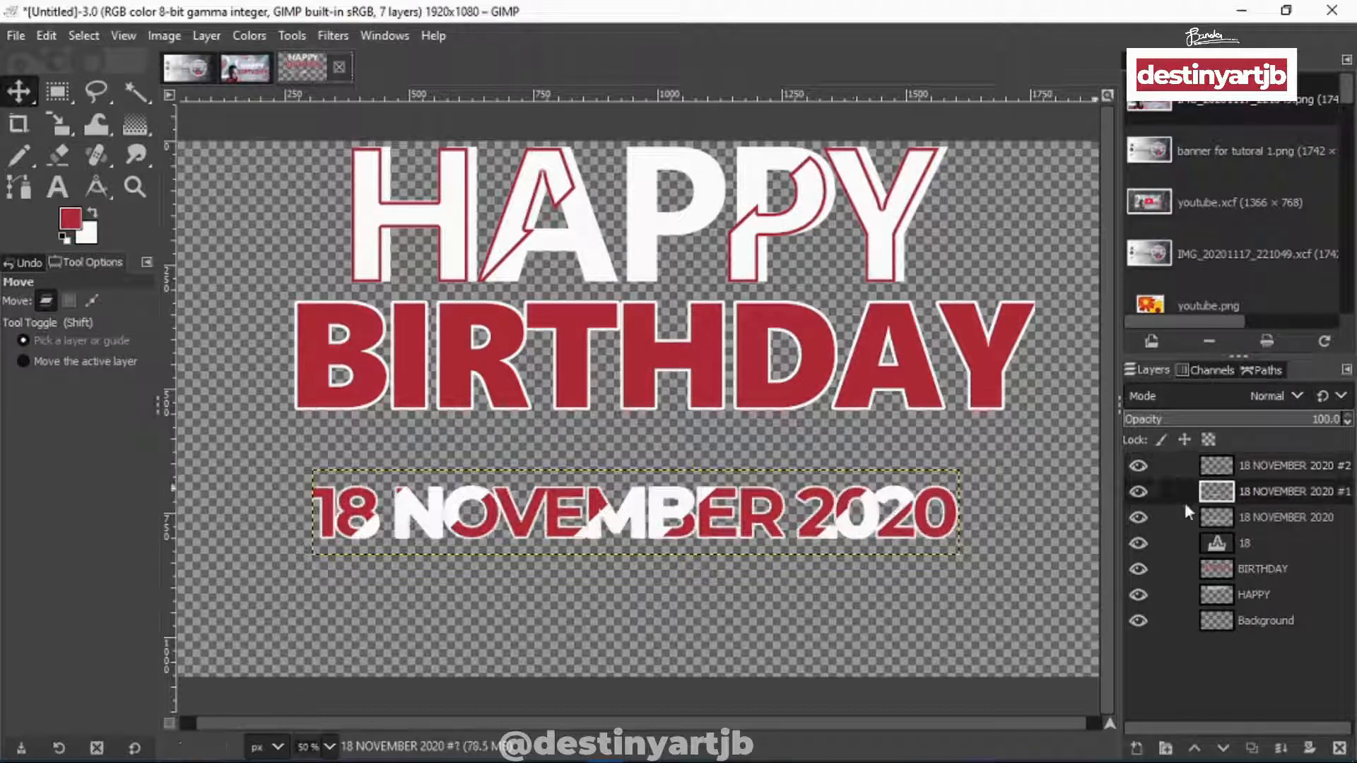
left_click_drag(853, 523, 838, 525)
left_click(1192, 516)
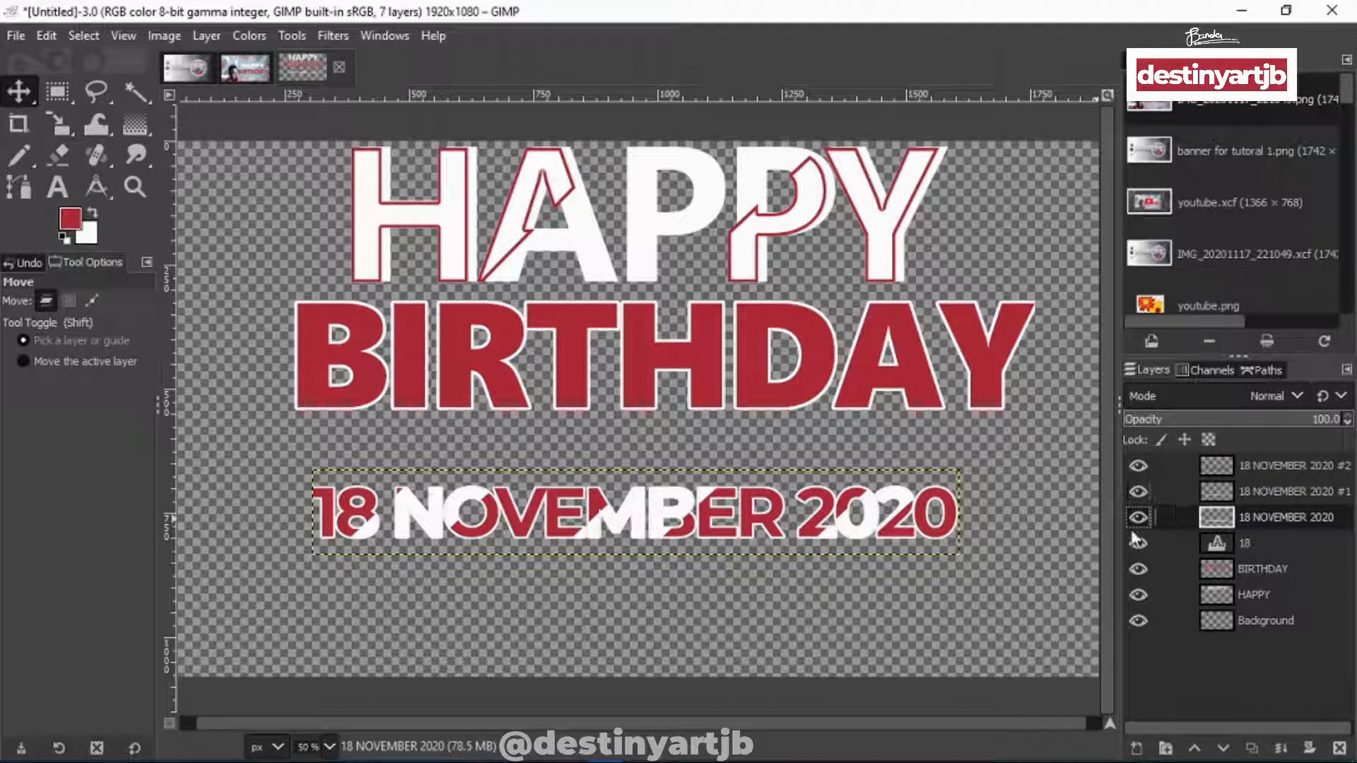
left_click(1139, 491)
left_click(1137, 464)
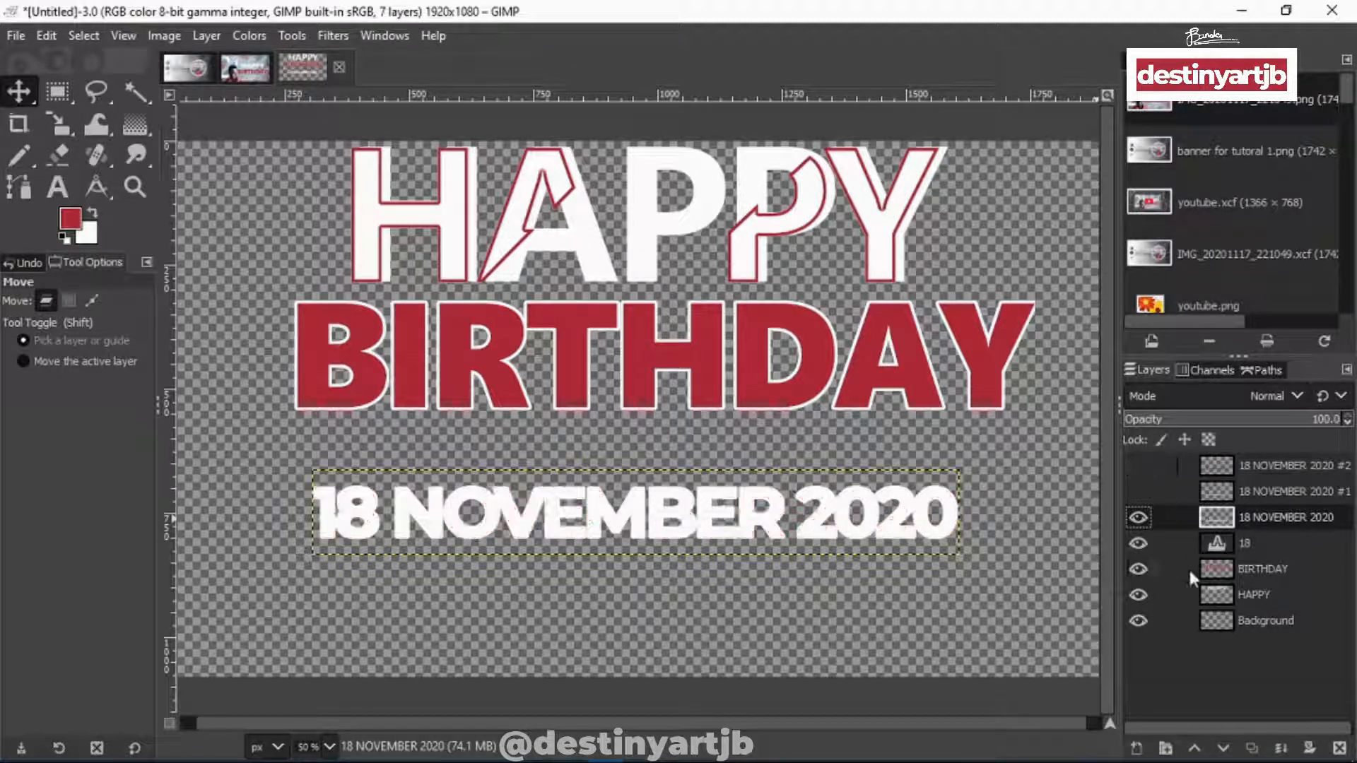
left_click_drag(1138, 490, 1134, 468)
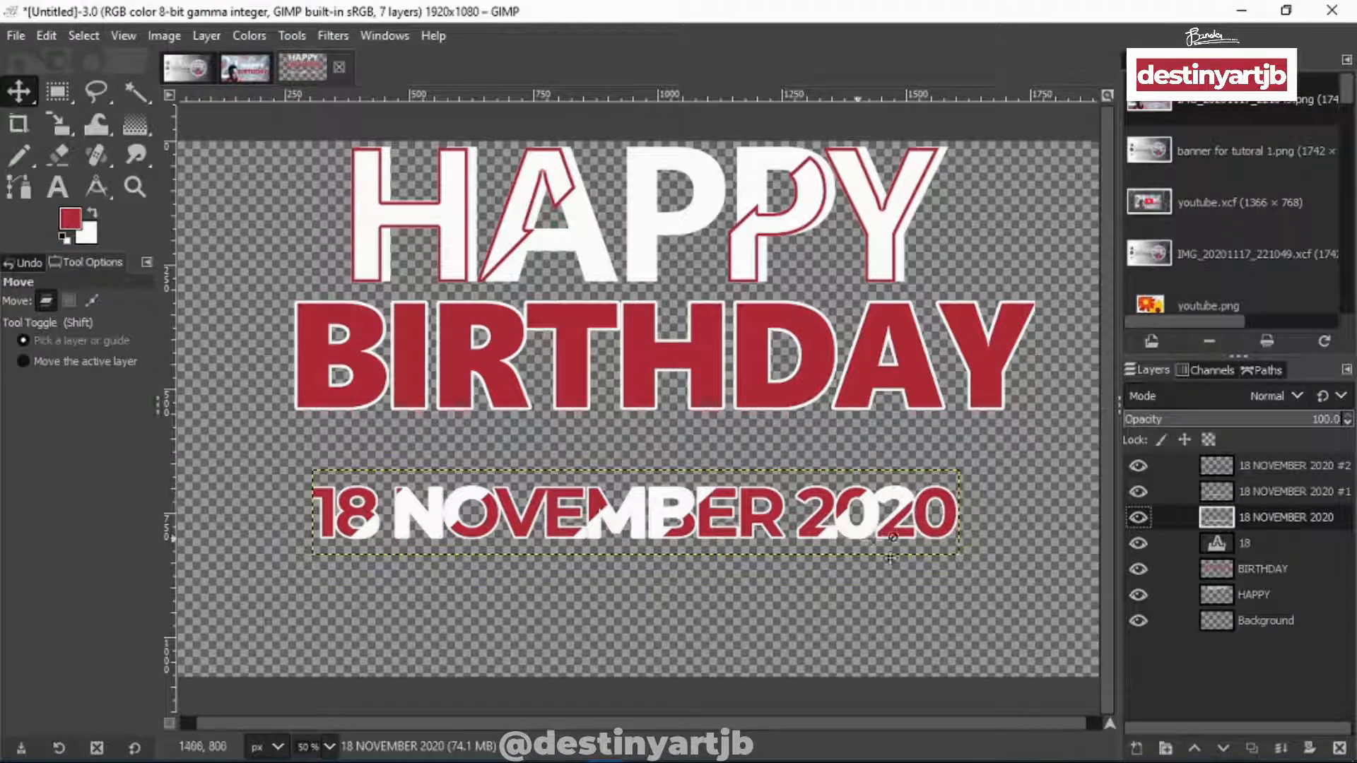
Select the opaque areas of the 18 NOVEMBER 2020 #2 layer and shrink the selection by 5 px, with selected areas continuing outside the image
left_click(1185, 459)
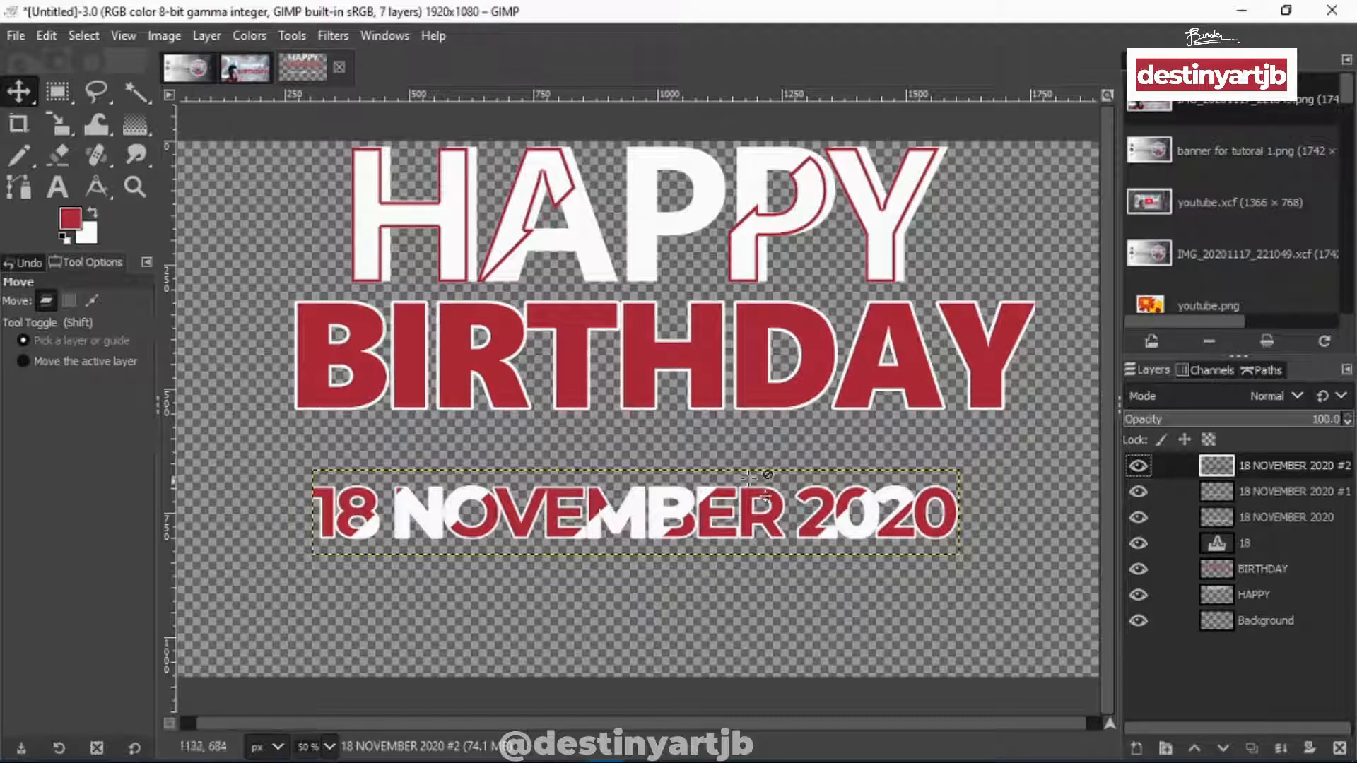
right_click(1192, 460)
left_click(1124, 618)
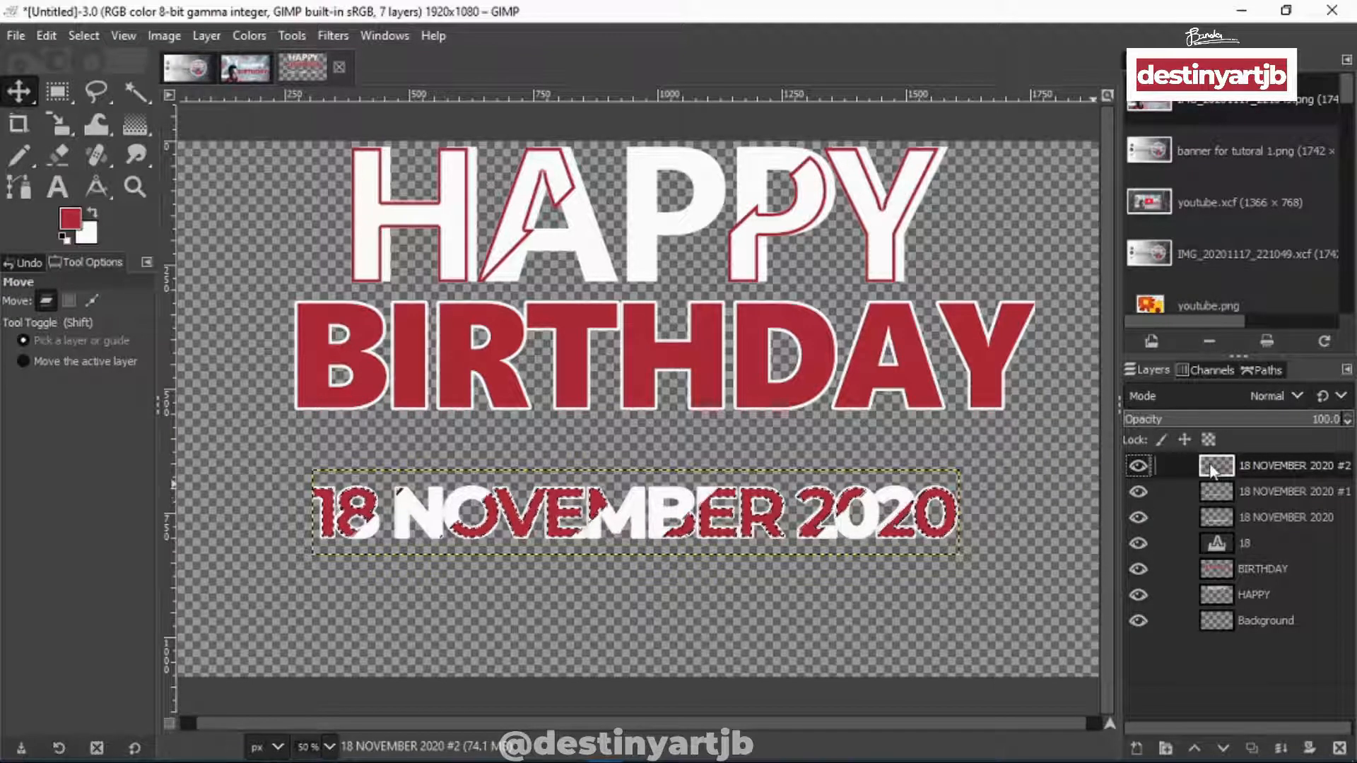
left_click(85, 34)
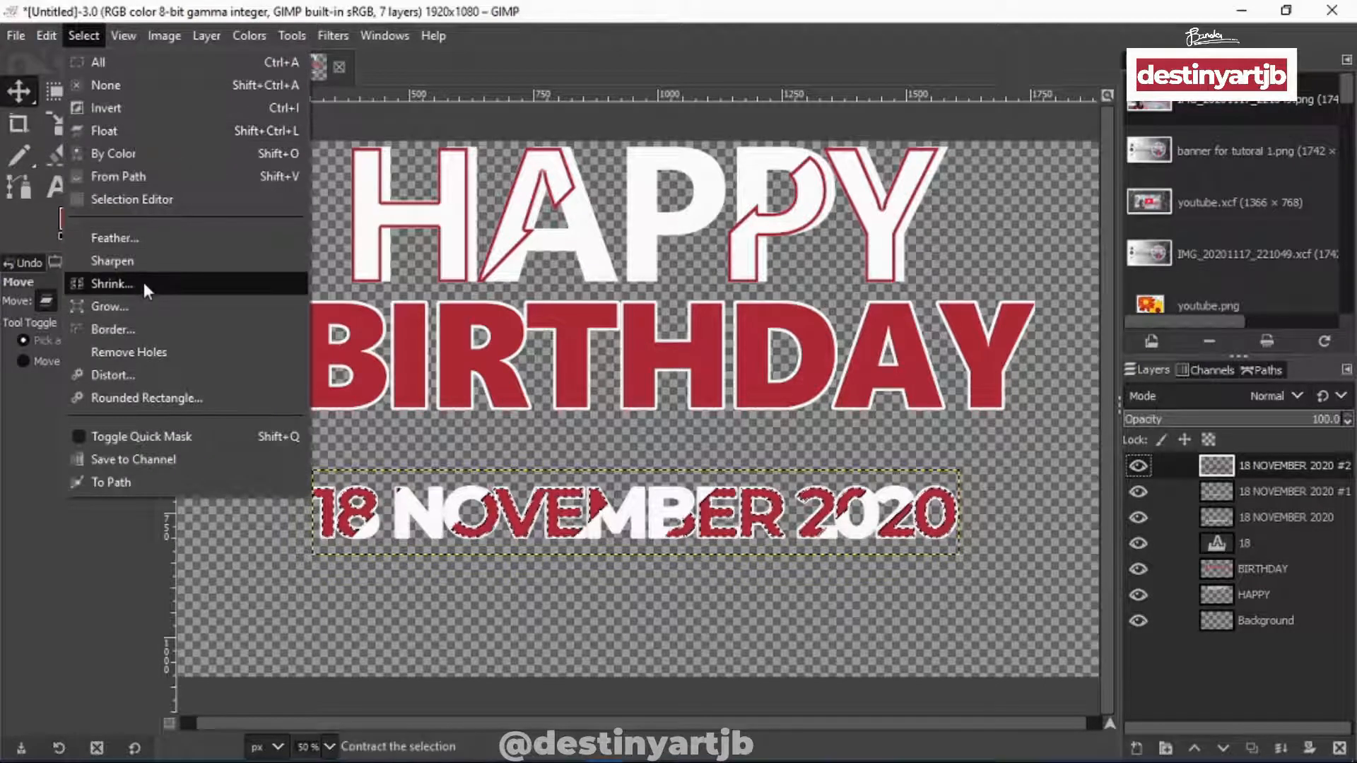
left_click(113, 284)
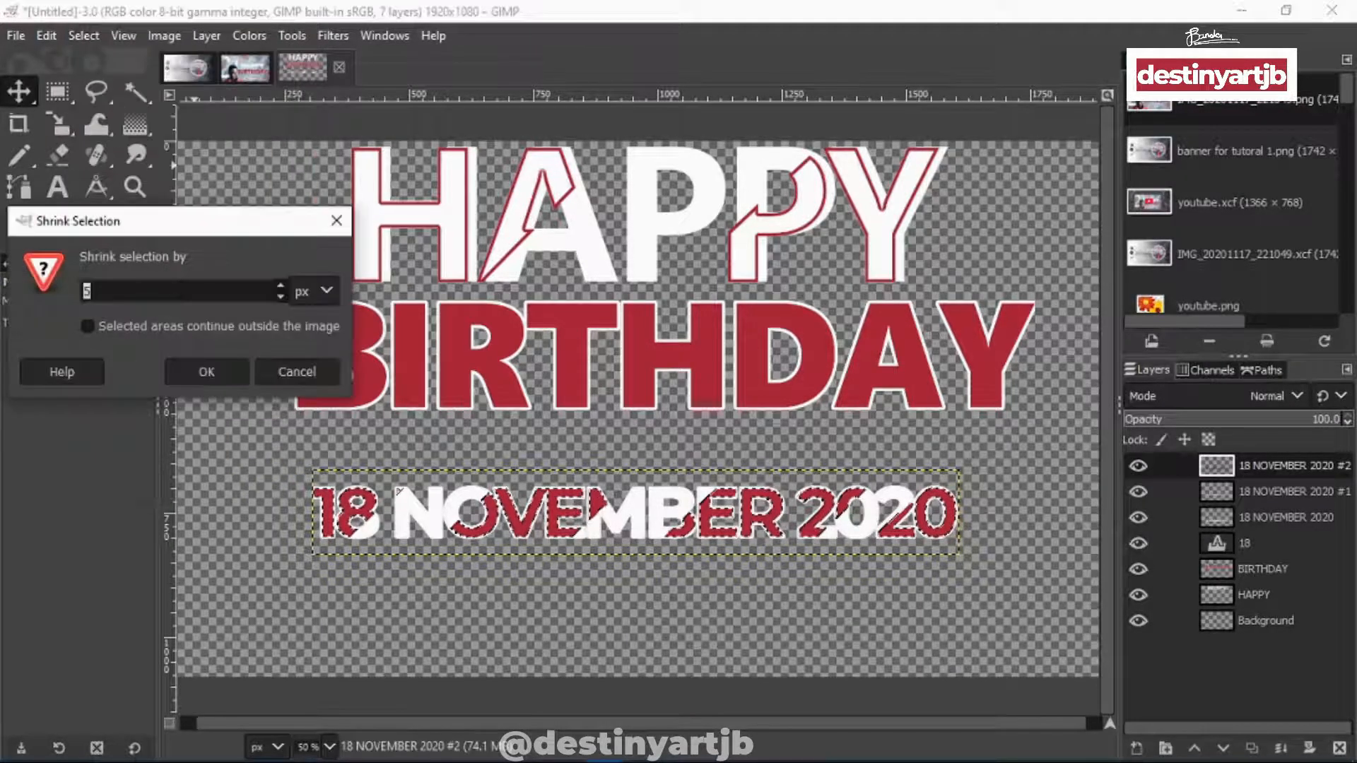
left_click(88, 326)
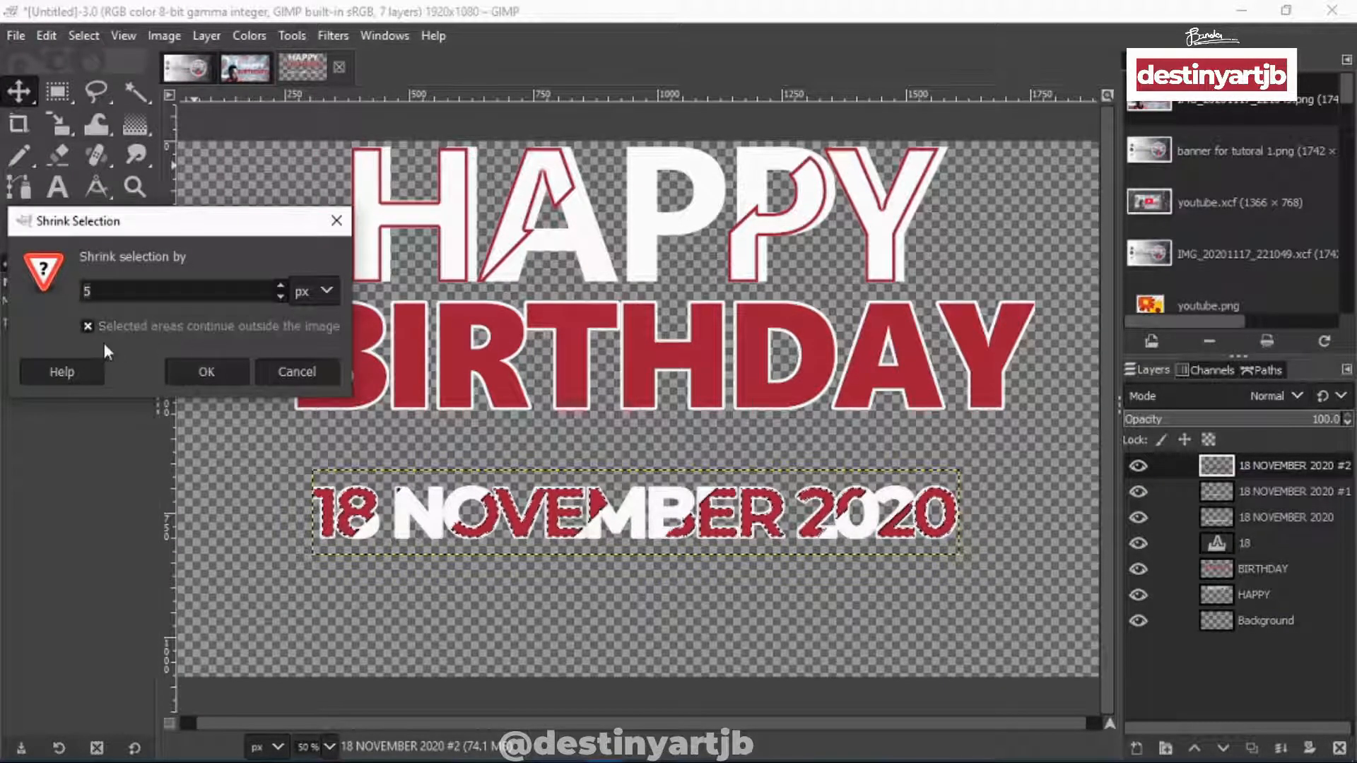
left_click(207, 371)
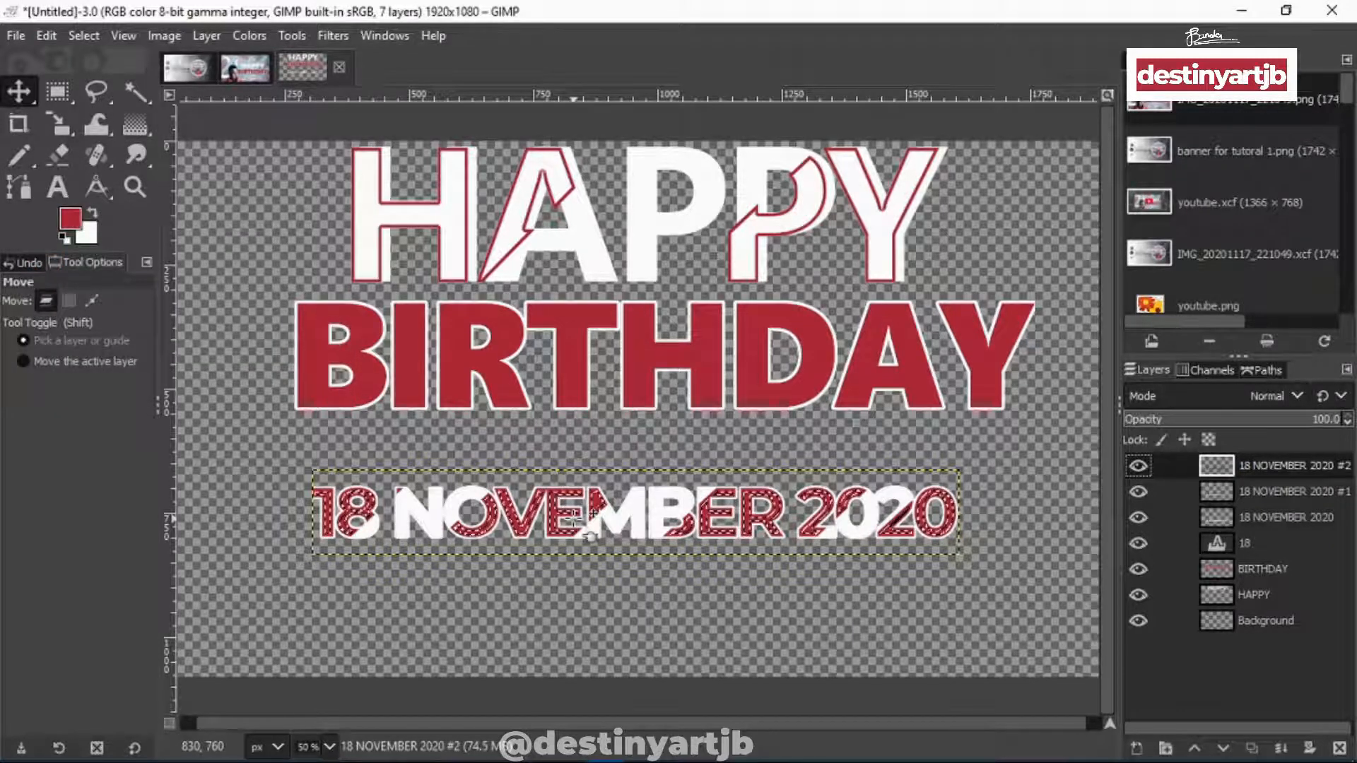
Fill the shrunken selection on 18 NOVEMBER 2020 #2 with the white background colour and clear the selection
right_click(639, 507)
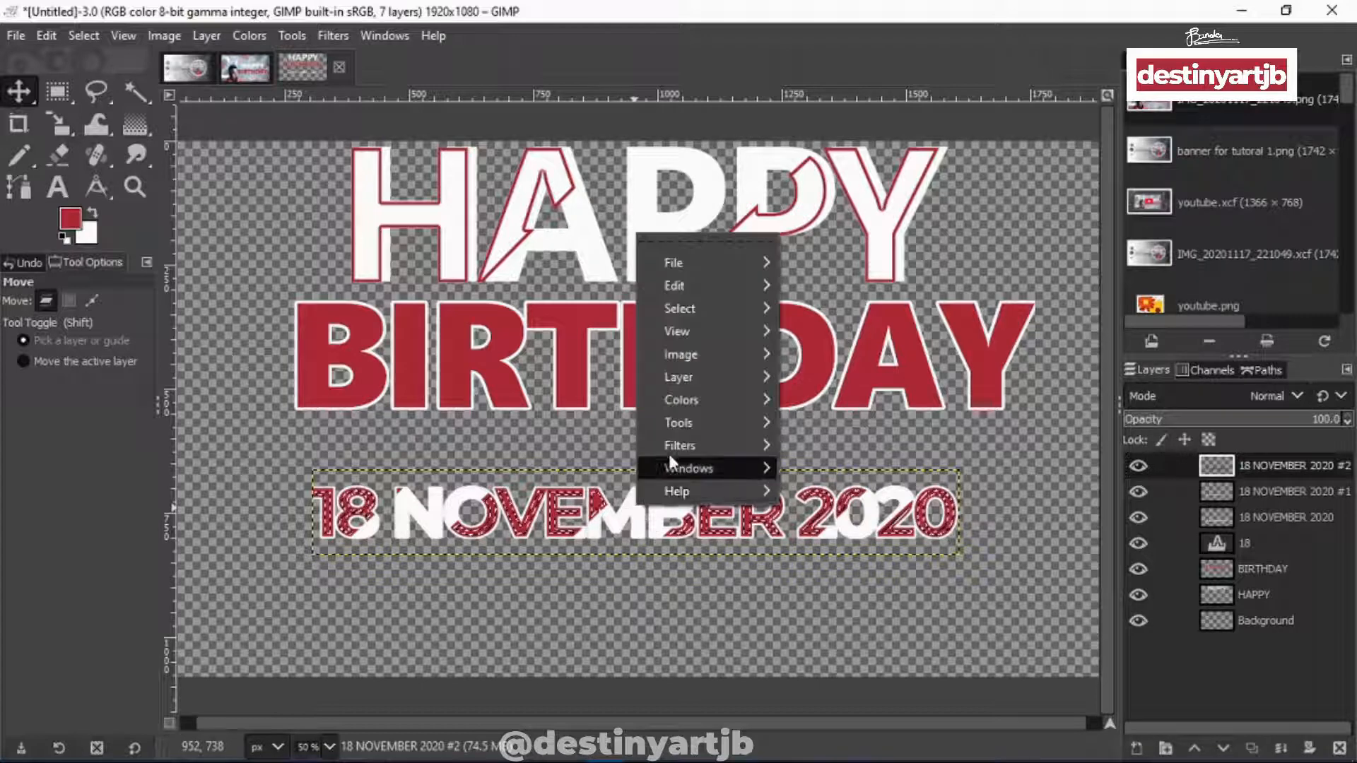
mouse_move(687, 285)
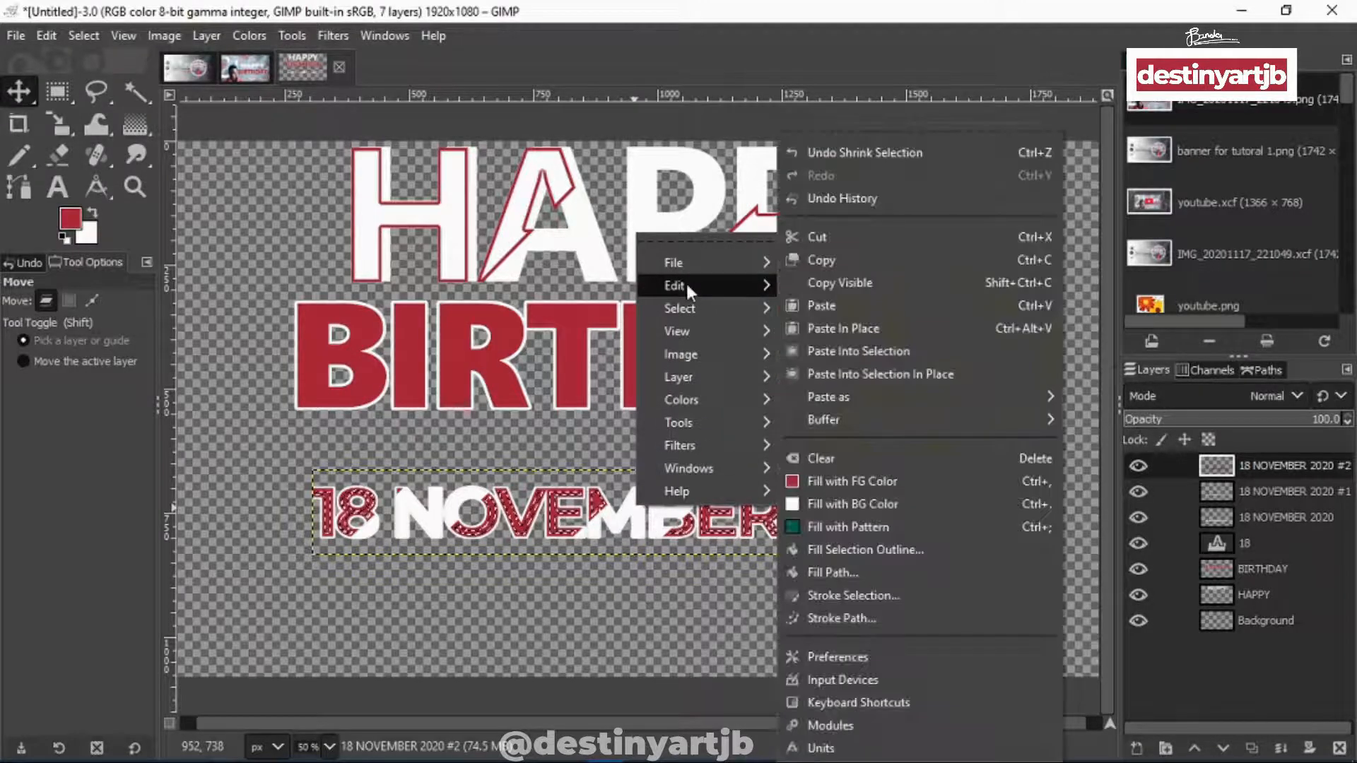
left_click(848, 504)
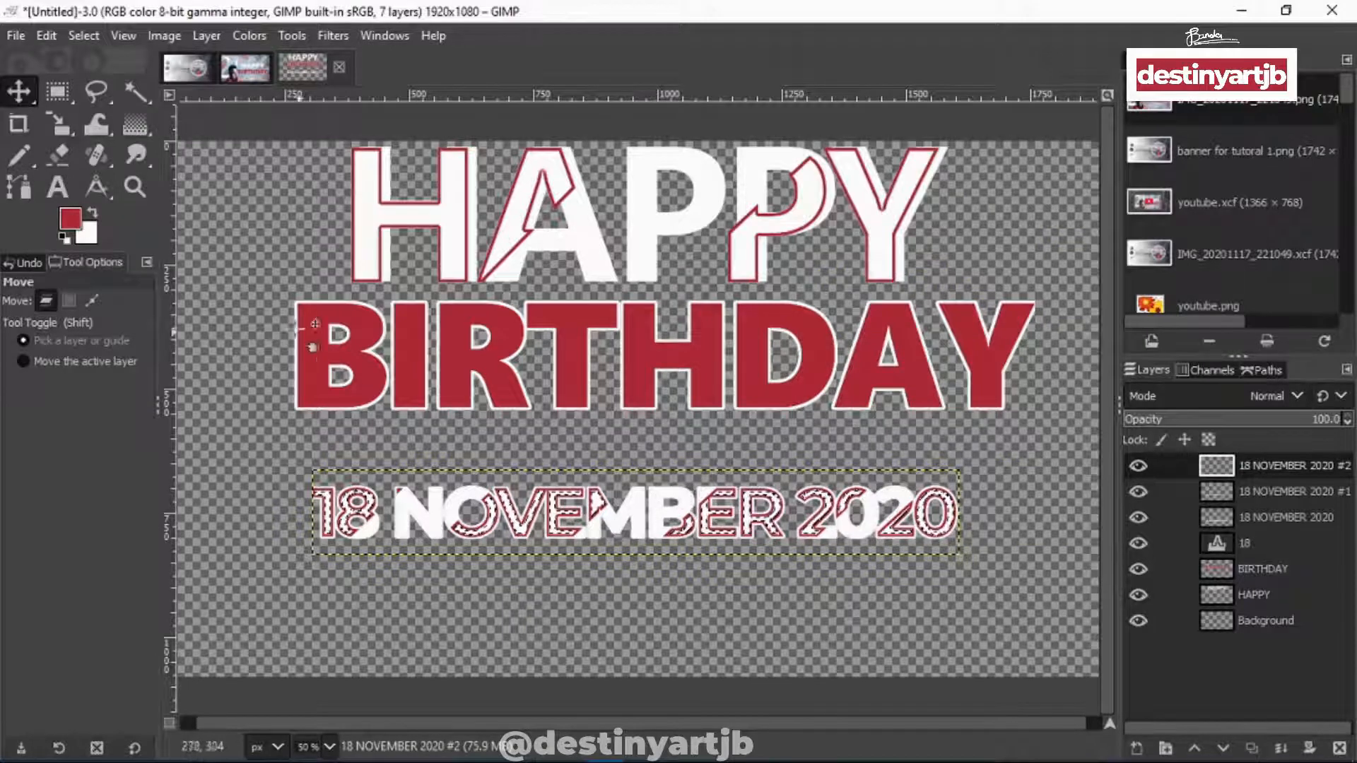
left_click(83, 36)
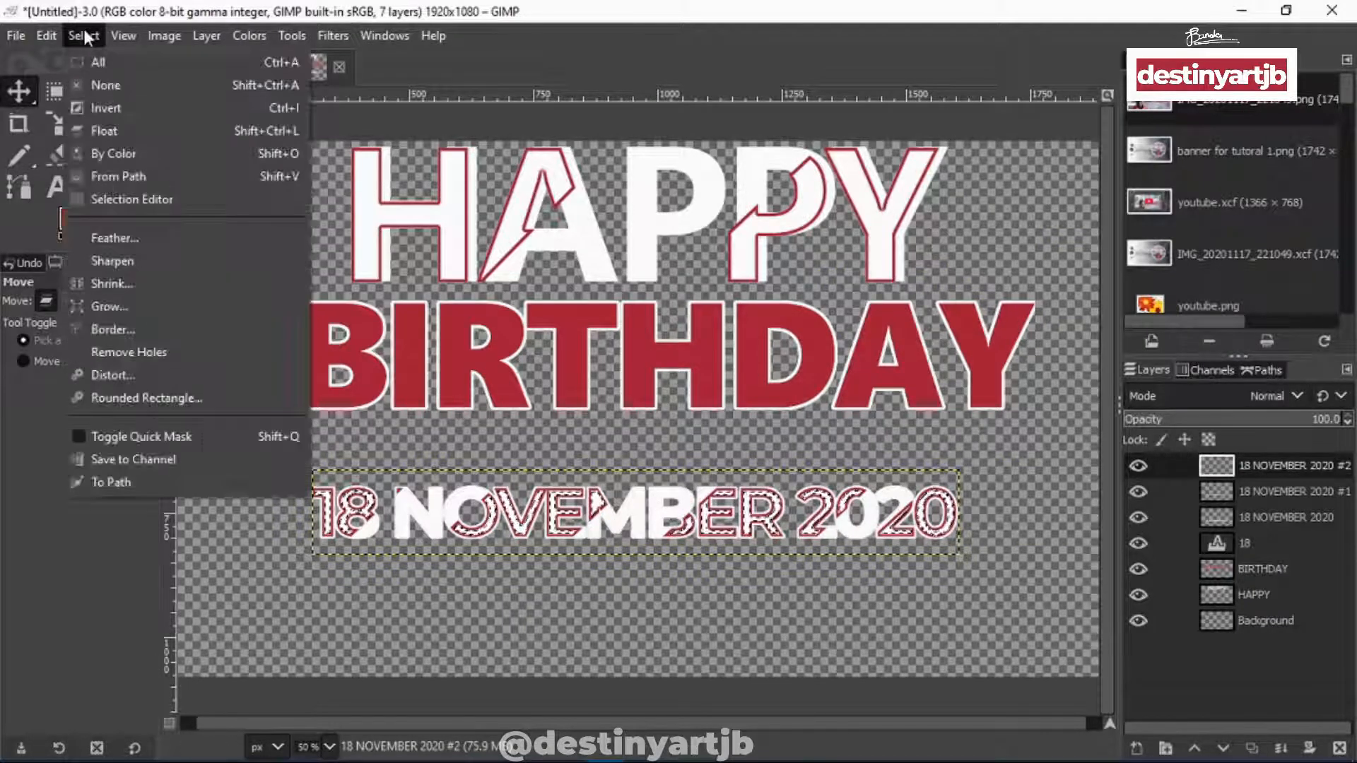
left_click(136, 86)
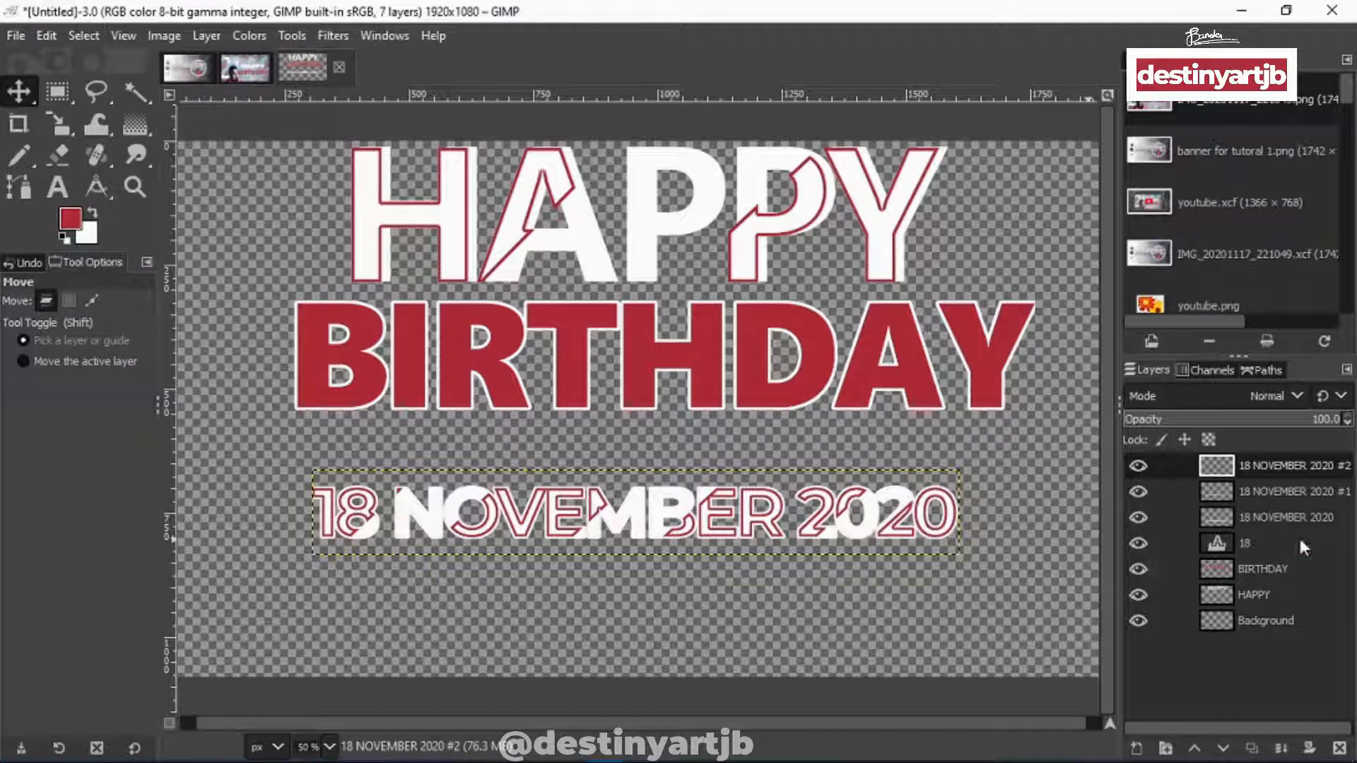
Select the opaque areas of the 18 NOVEMBER 2020 #1 layer, fill them with the crimson foreground colour and clear the selection
left_click(1196, 500)
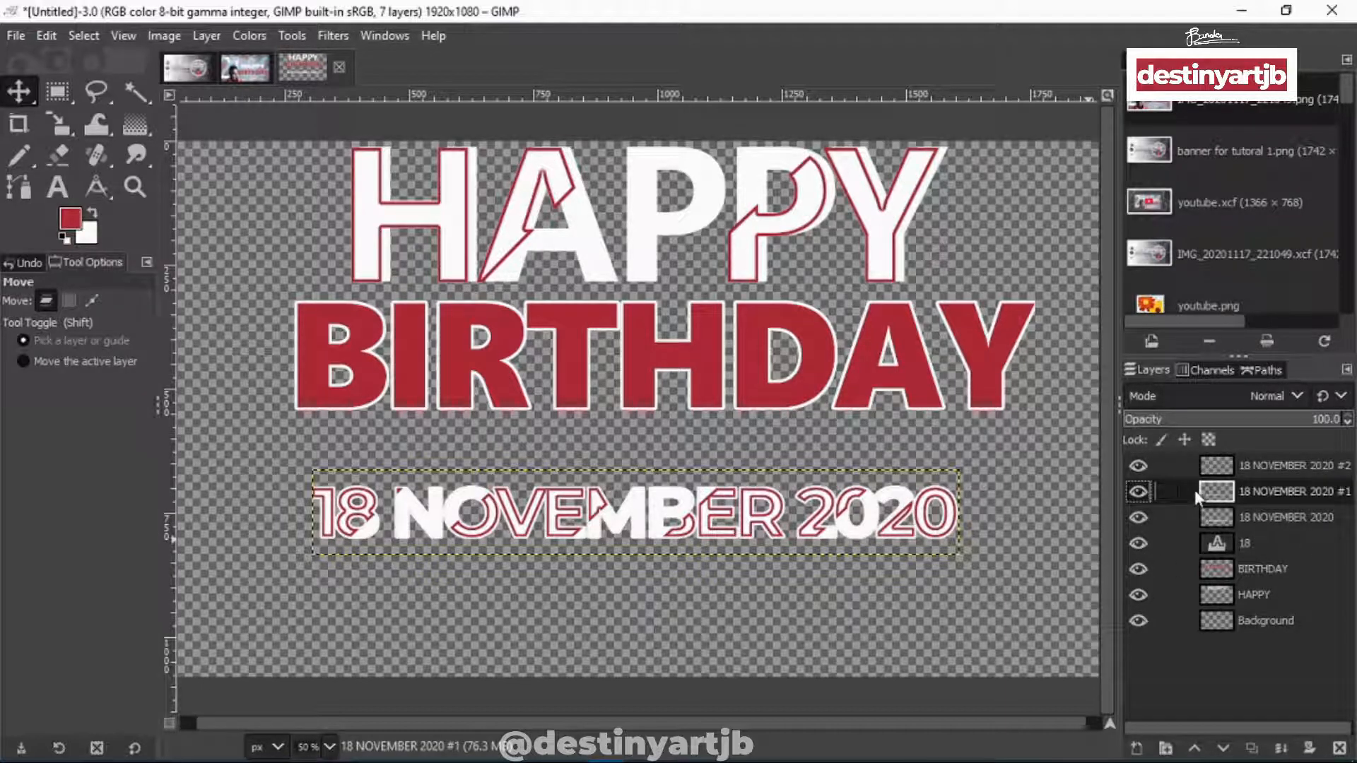
right_click(1185, 486)
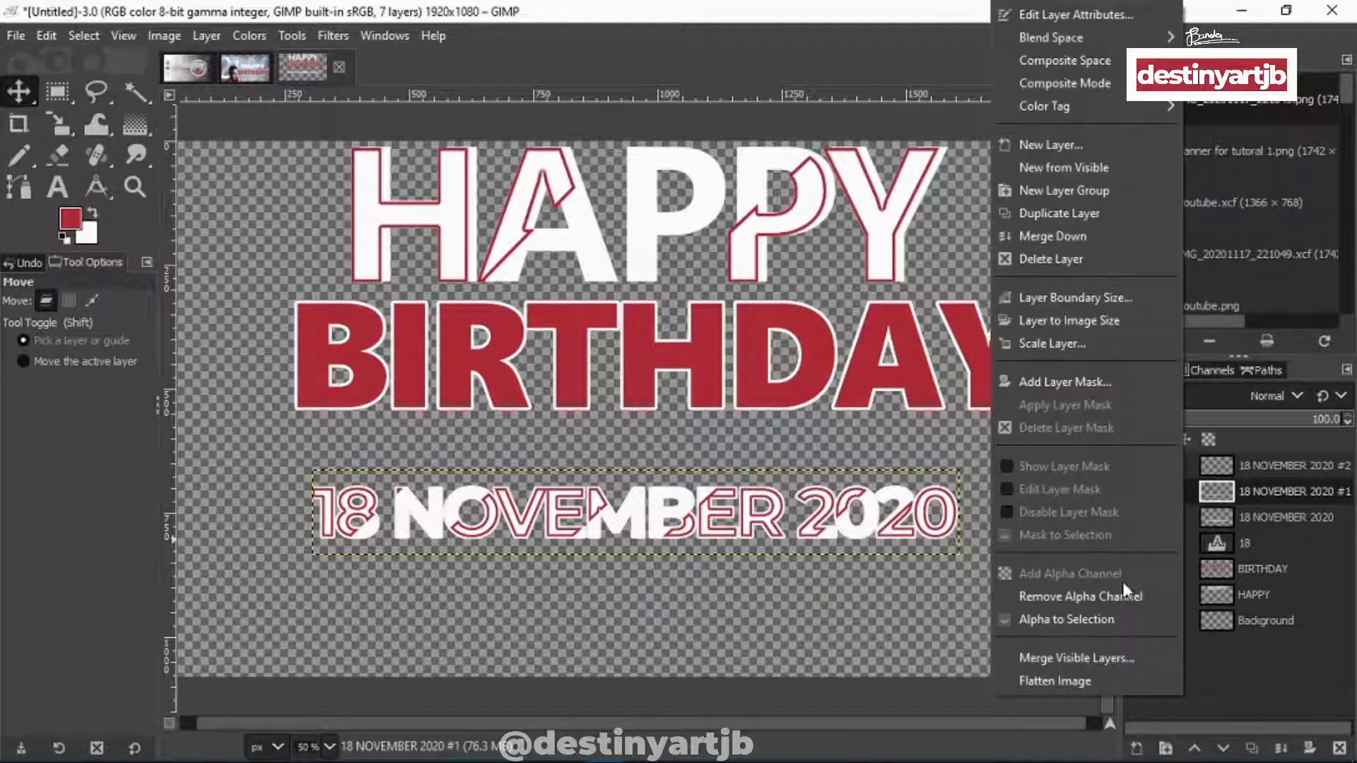
left_click(1110, 618)
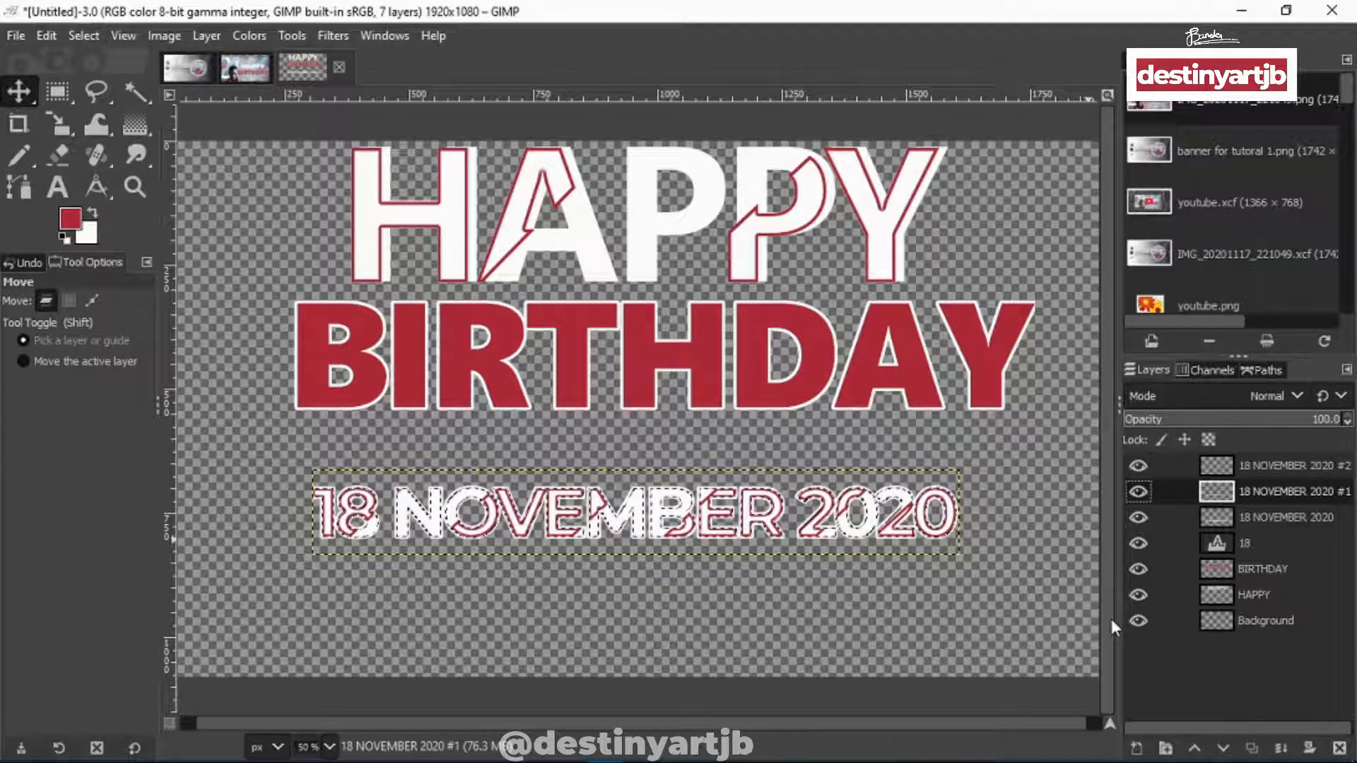
right_click(667, 512)
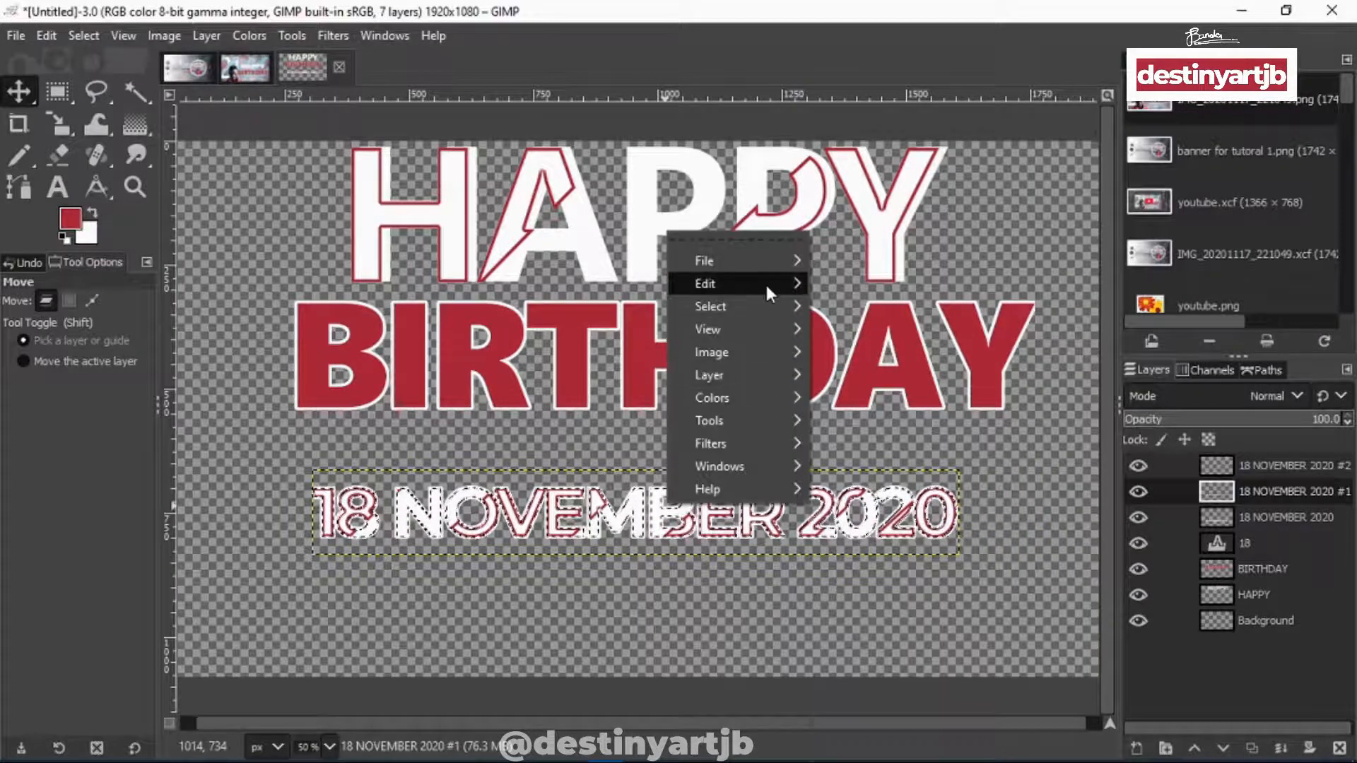
mouse_move(765, 283)
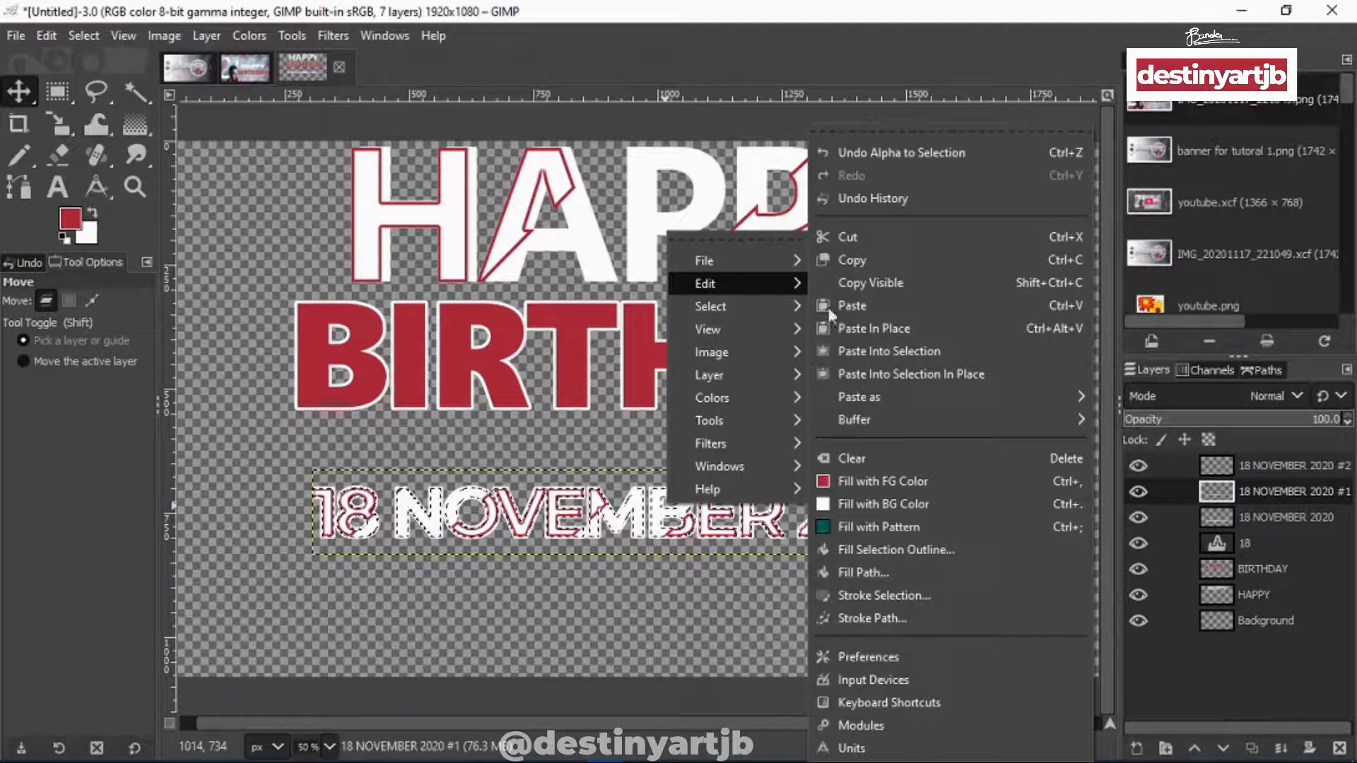
left_click(883, 481)
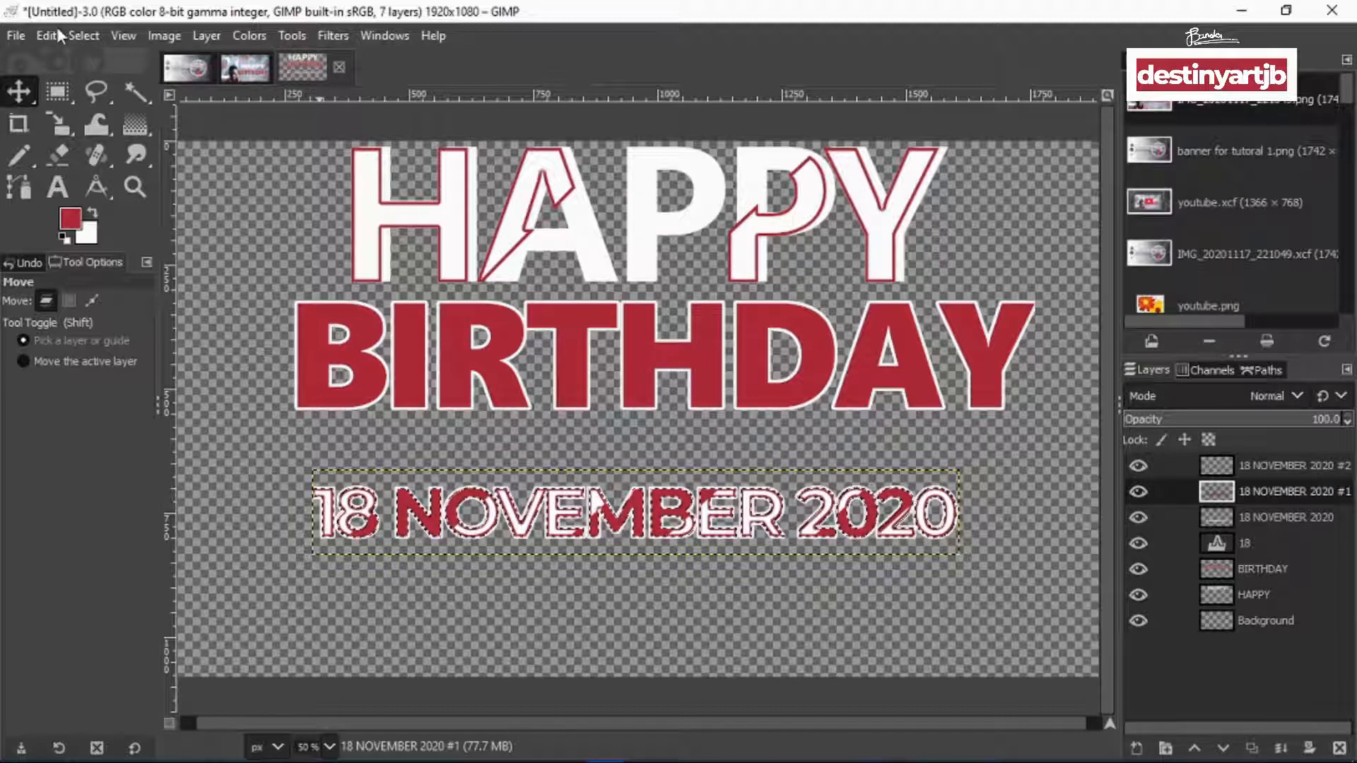
left_click(84, 36)
left_click(170, 83)
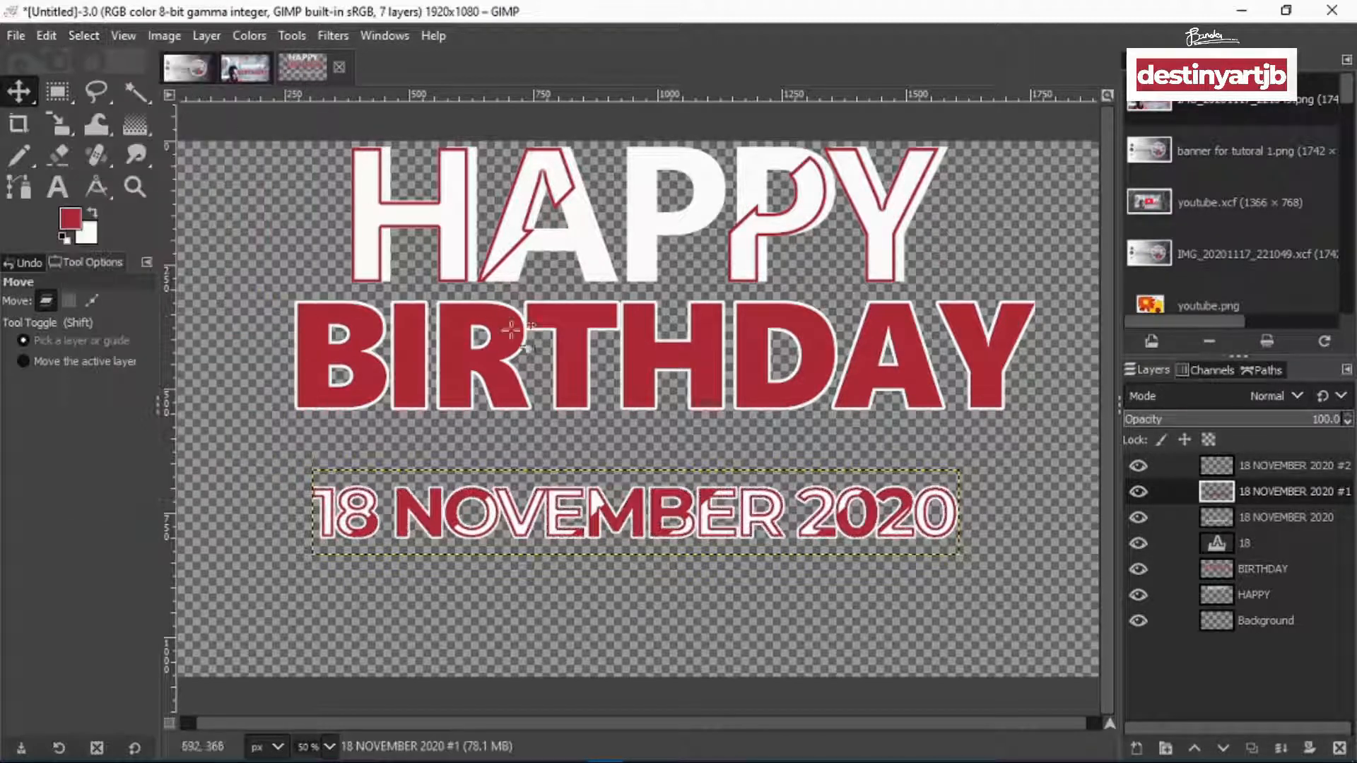
Examine the cut-effect date lettering up close and the whole birthday design
scroll(865, 550, "up", 2)
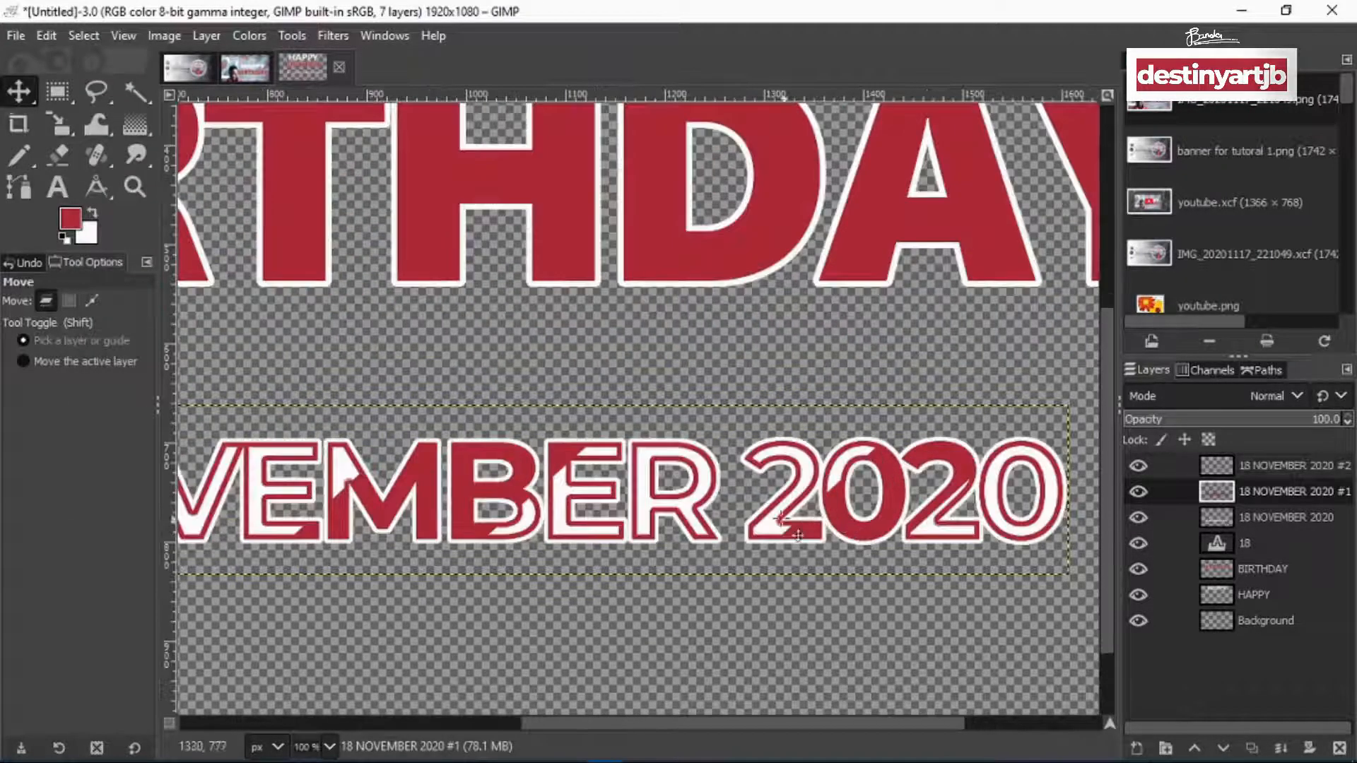
left_click_drag(683, 491, 854, 516)
scroll(731, 453, "down", 3)
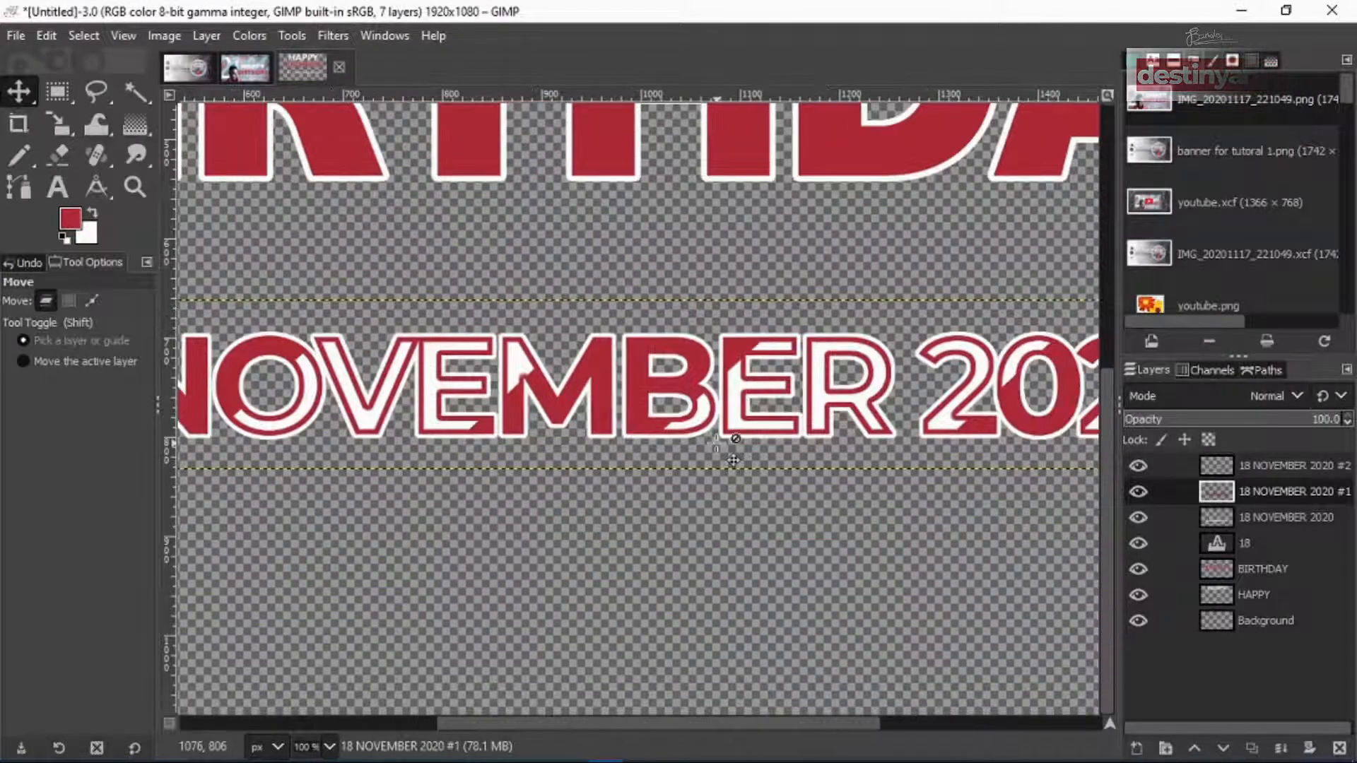
scroll(731, 449, "up", 6)
scroll(742, 452, "down", 5, "ctrl")
scroll(746, 456, "up", 2, "ctrl")
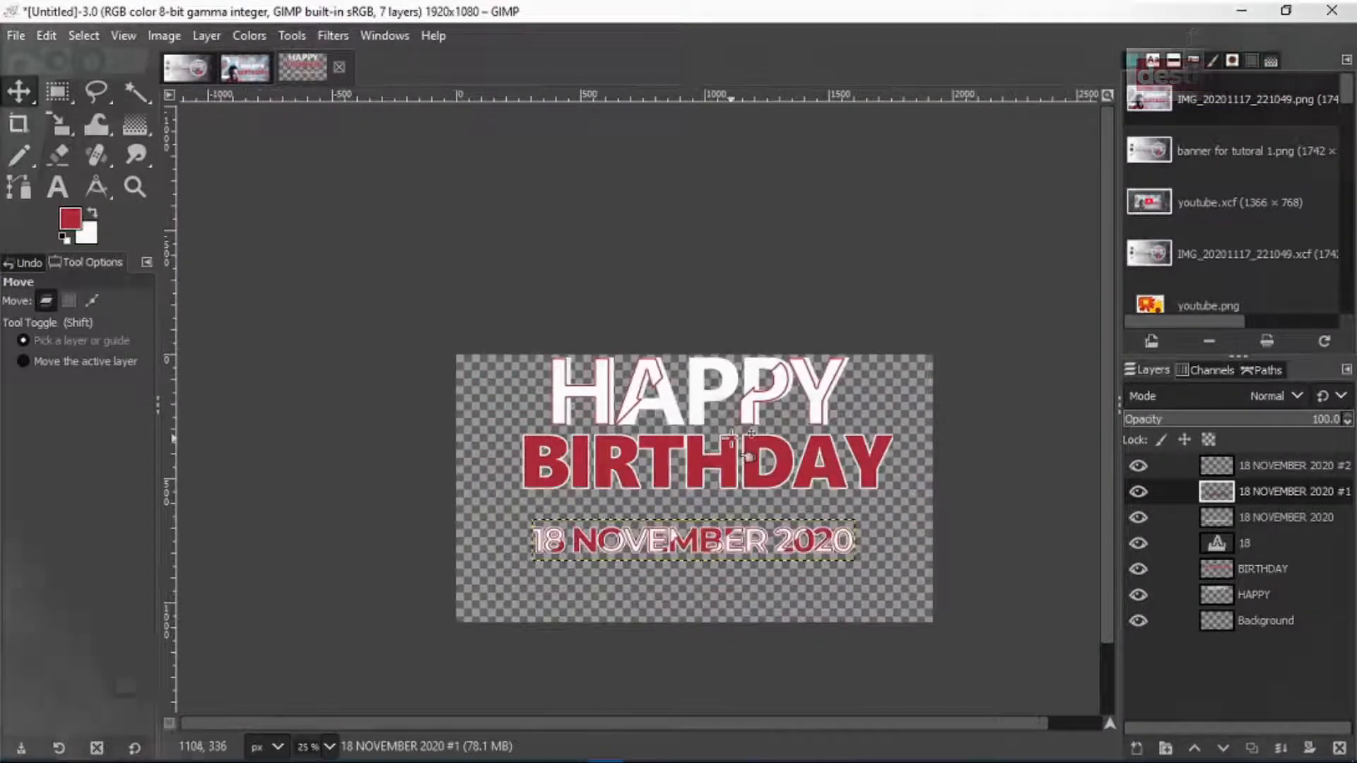